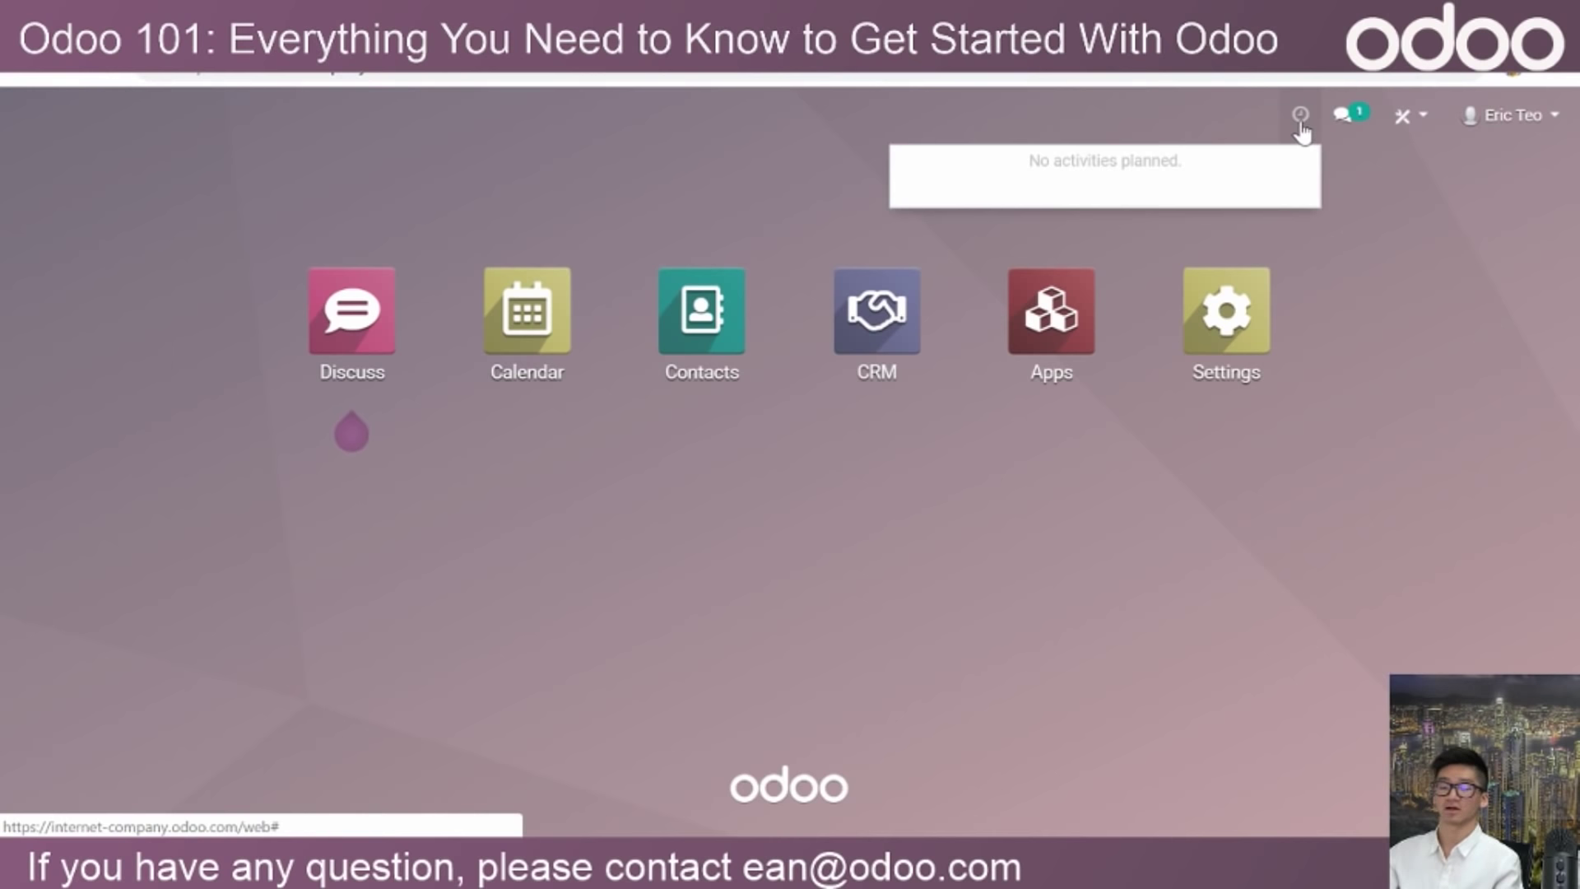
View the planned activities and the recent messages overview from the home screen.
click(1336, 146)
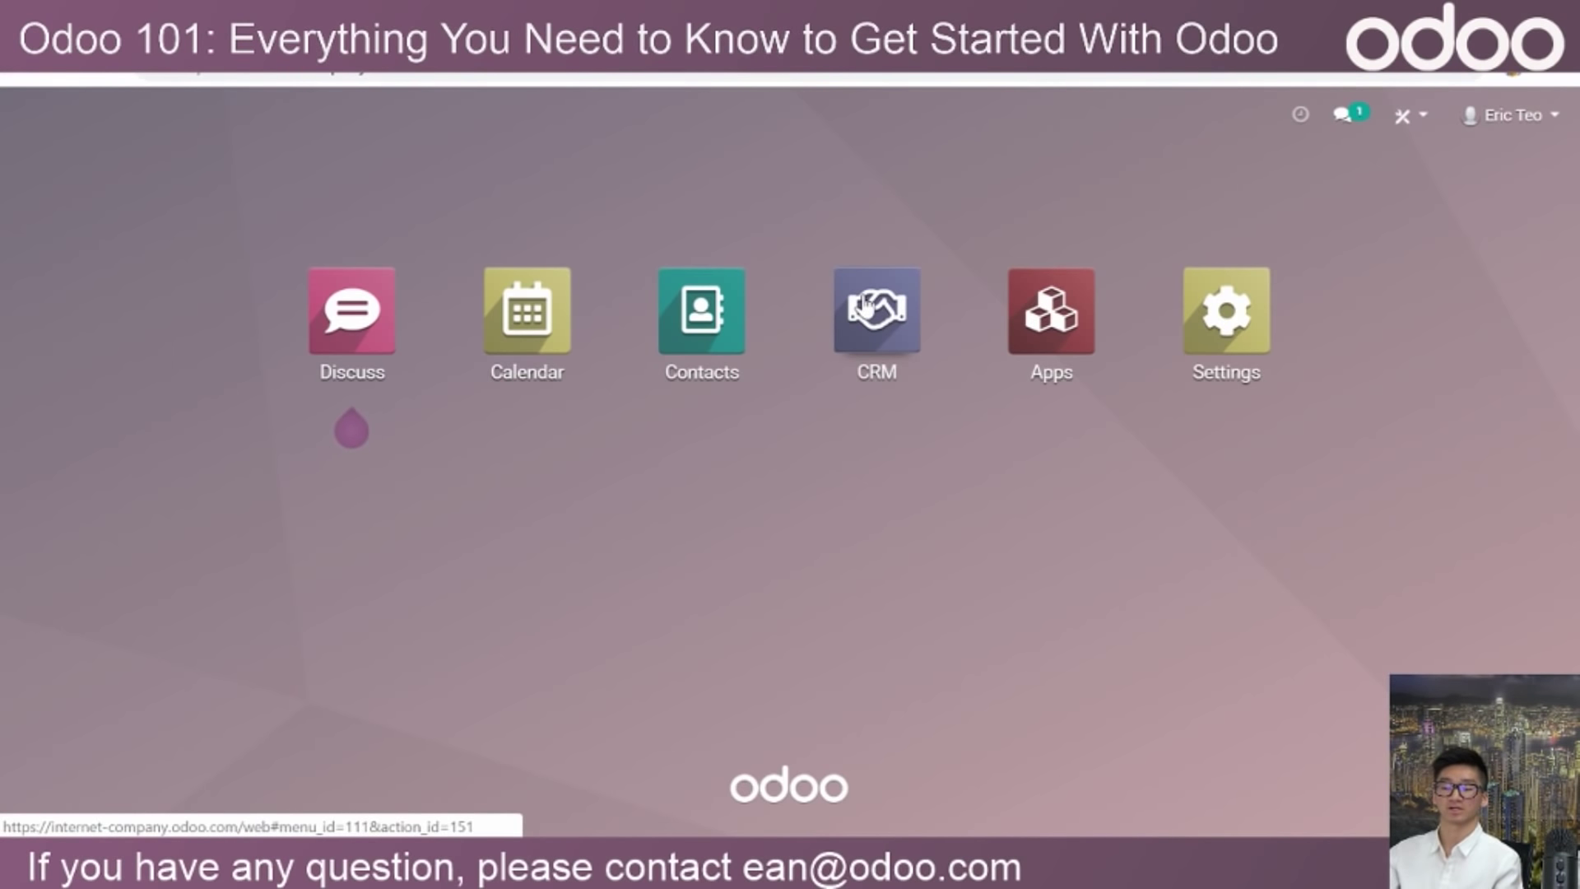
click(1302, 119)
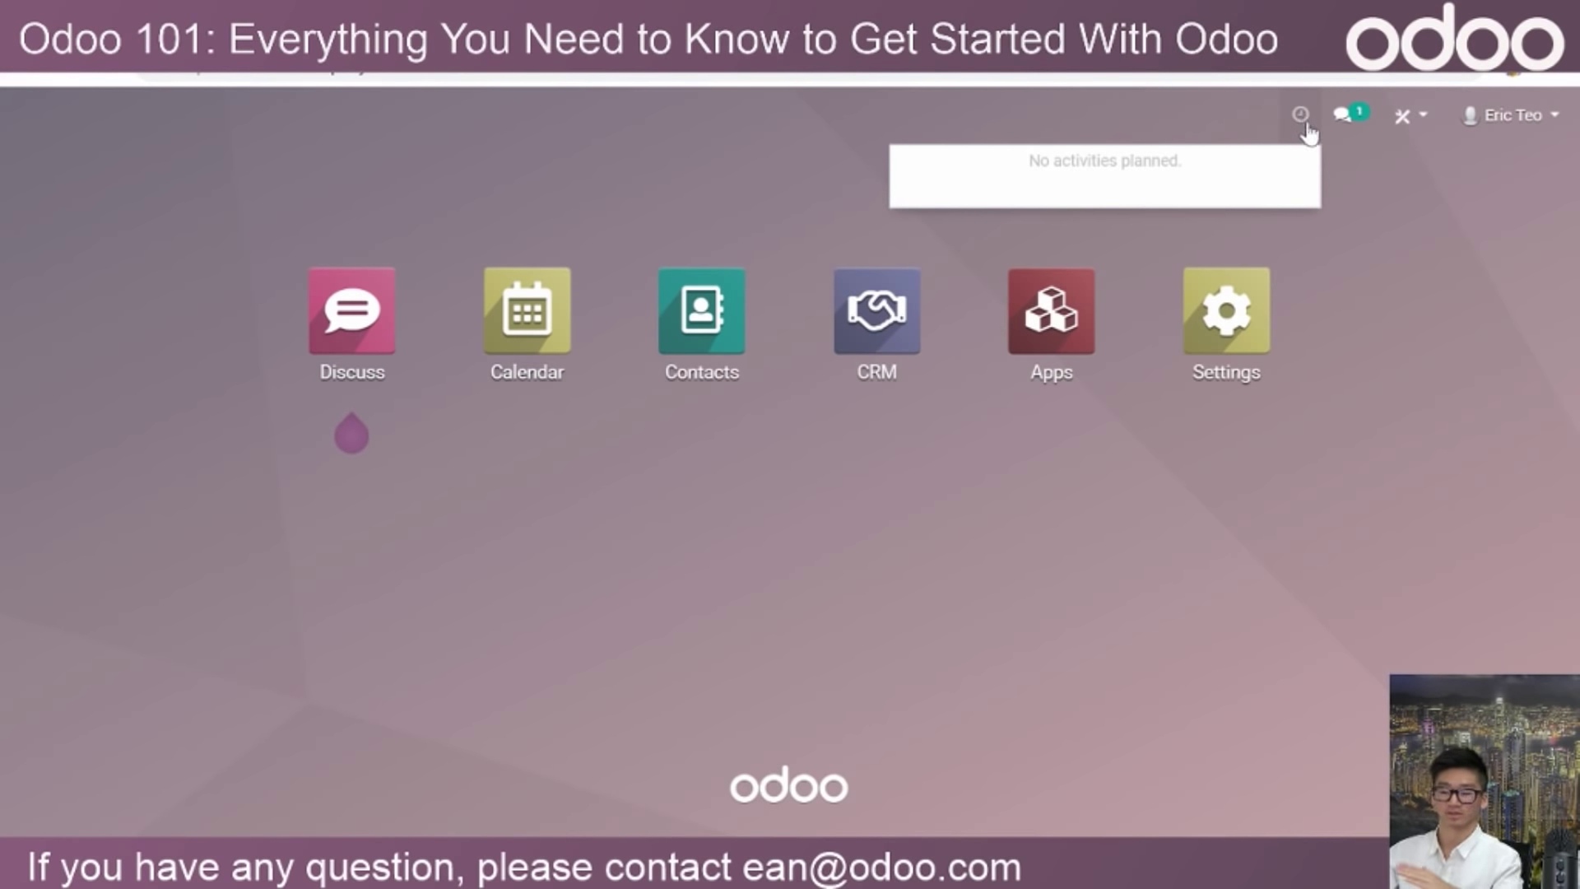
click(1412, 173)
click(1342, 117)
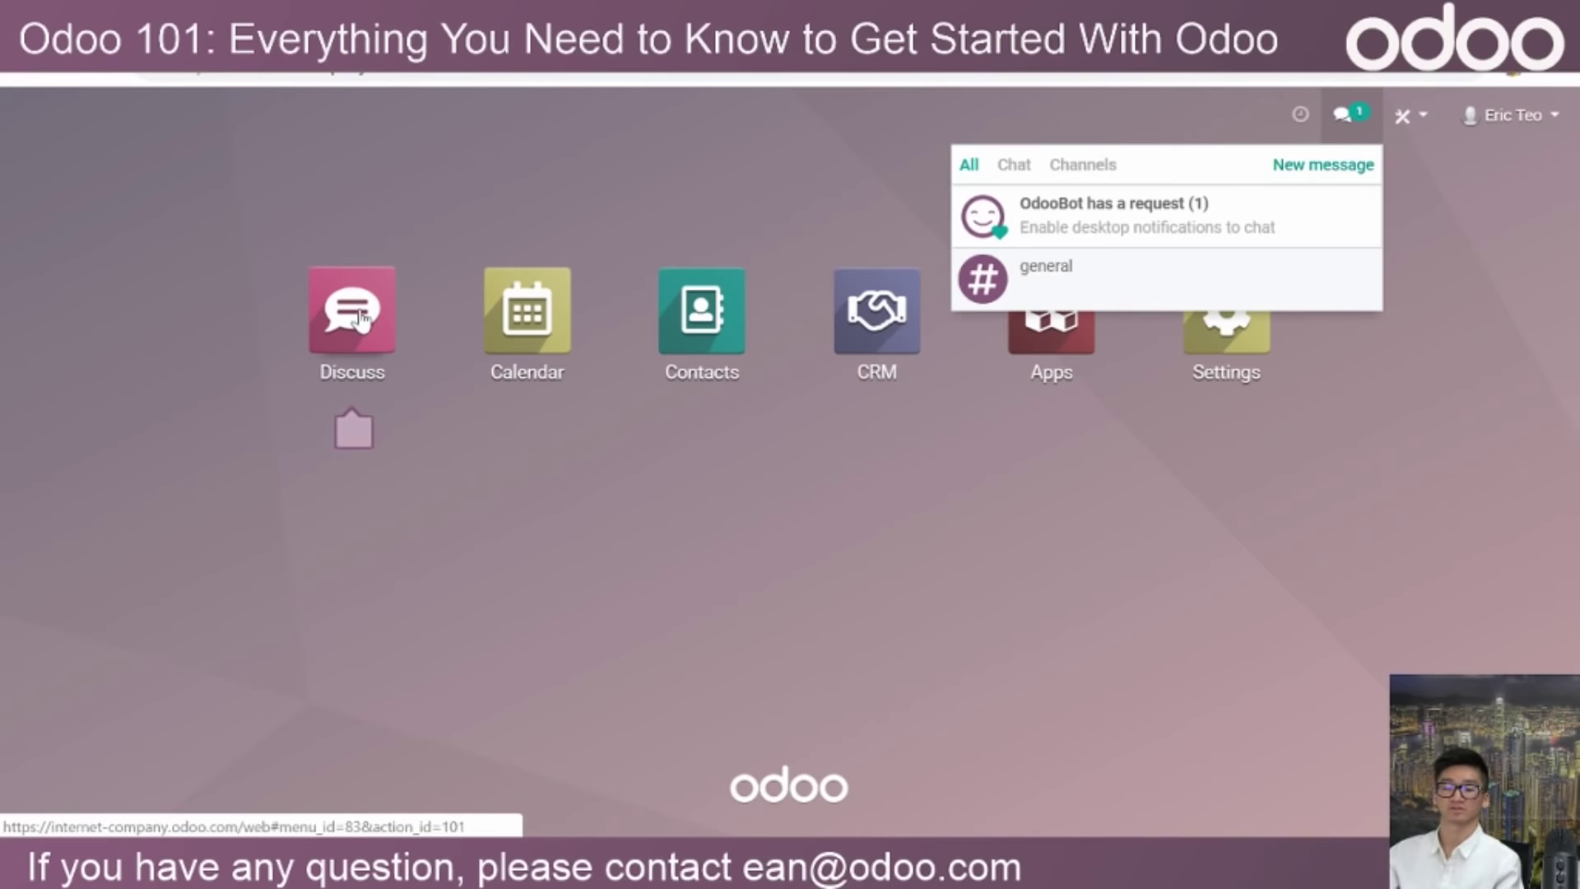
mouse_move(364, 316)
click(1489, 294)
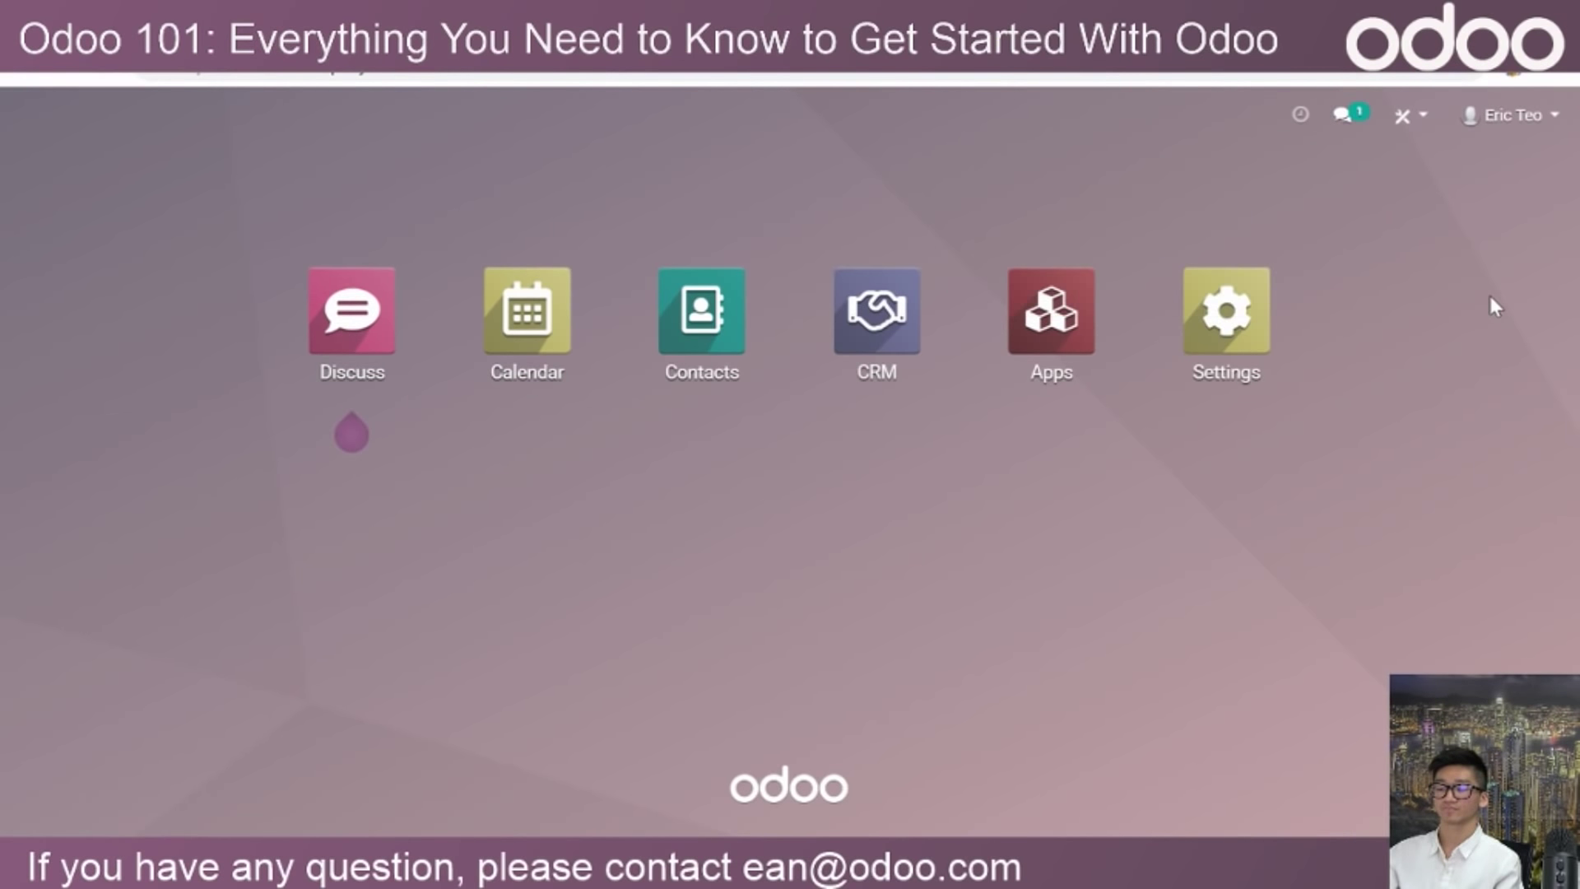
Open the Odoo.com account page of the signed-in user.
click(1511, 121)
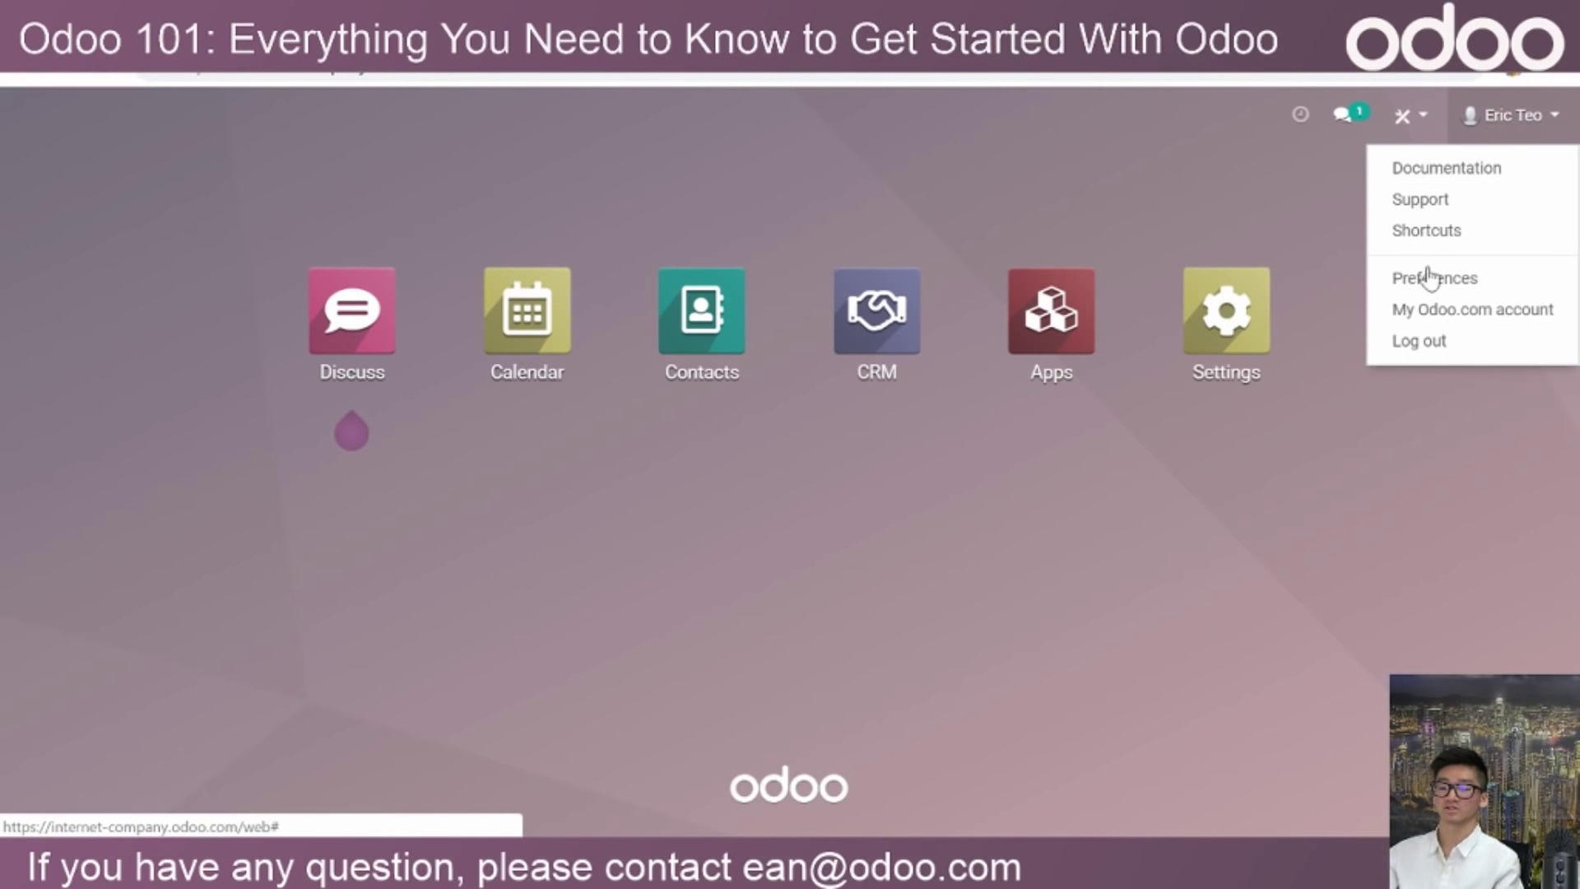
right_click(1474, 313)
click(1442, 321)
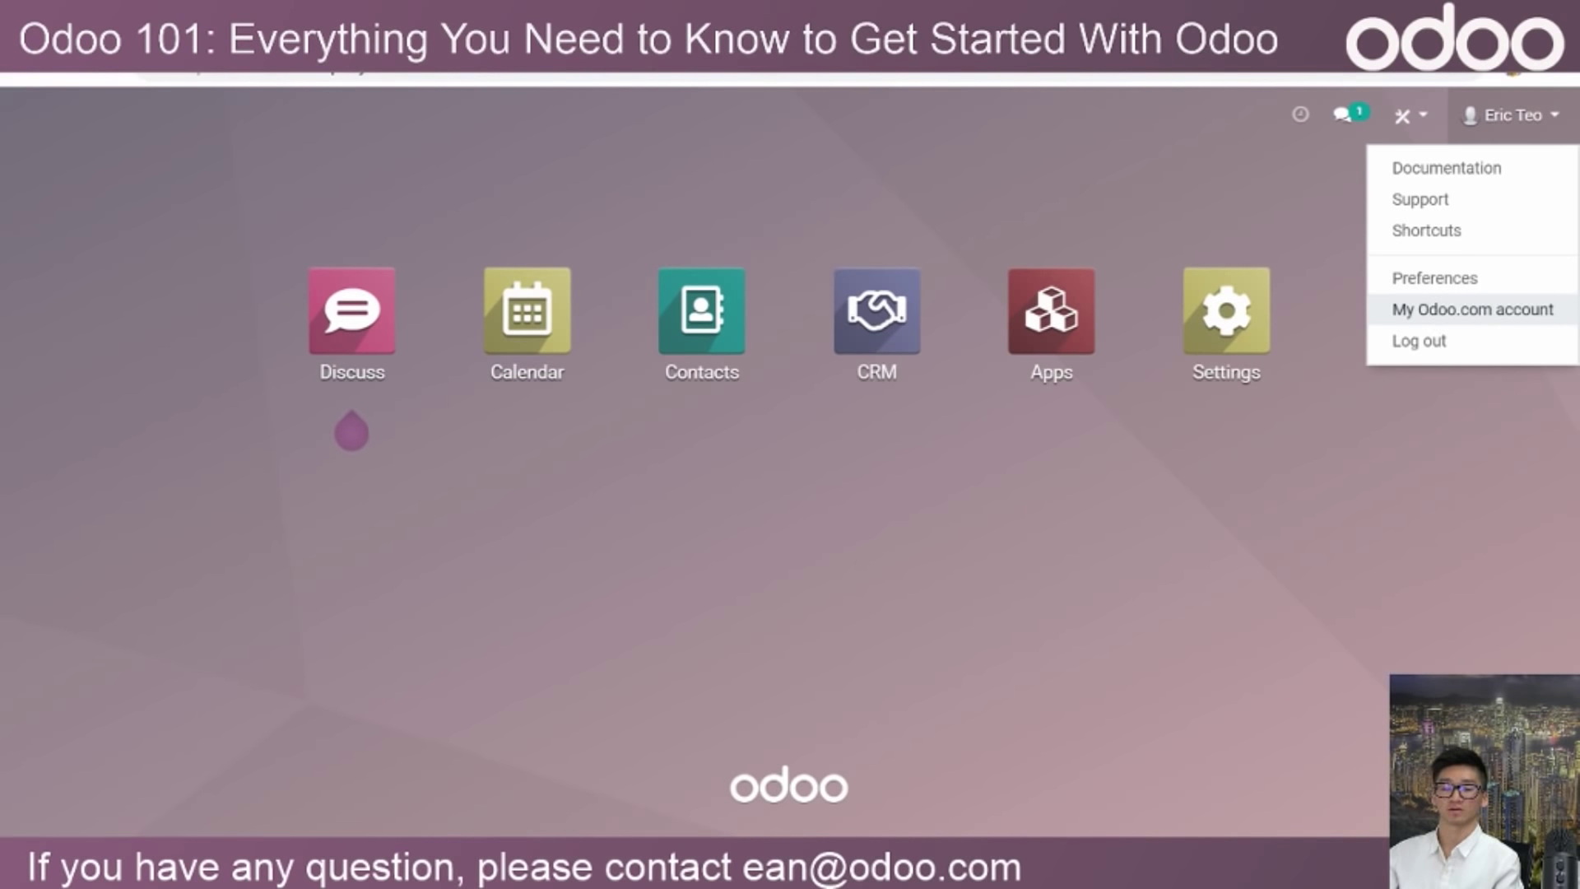
key(ctrl+Tab)
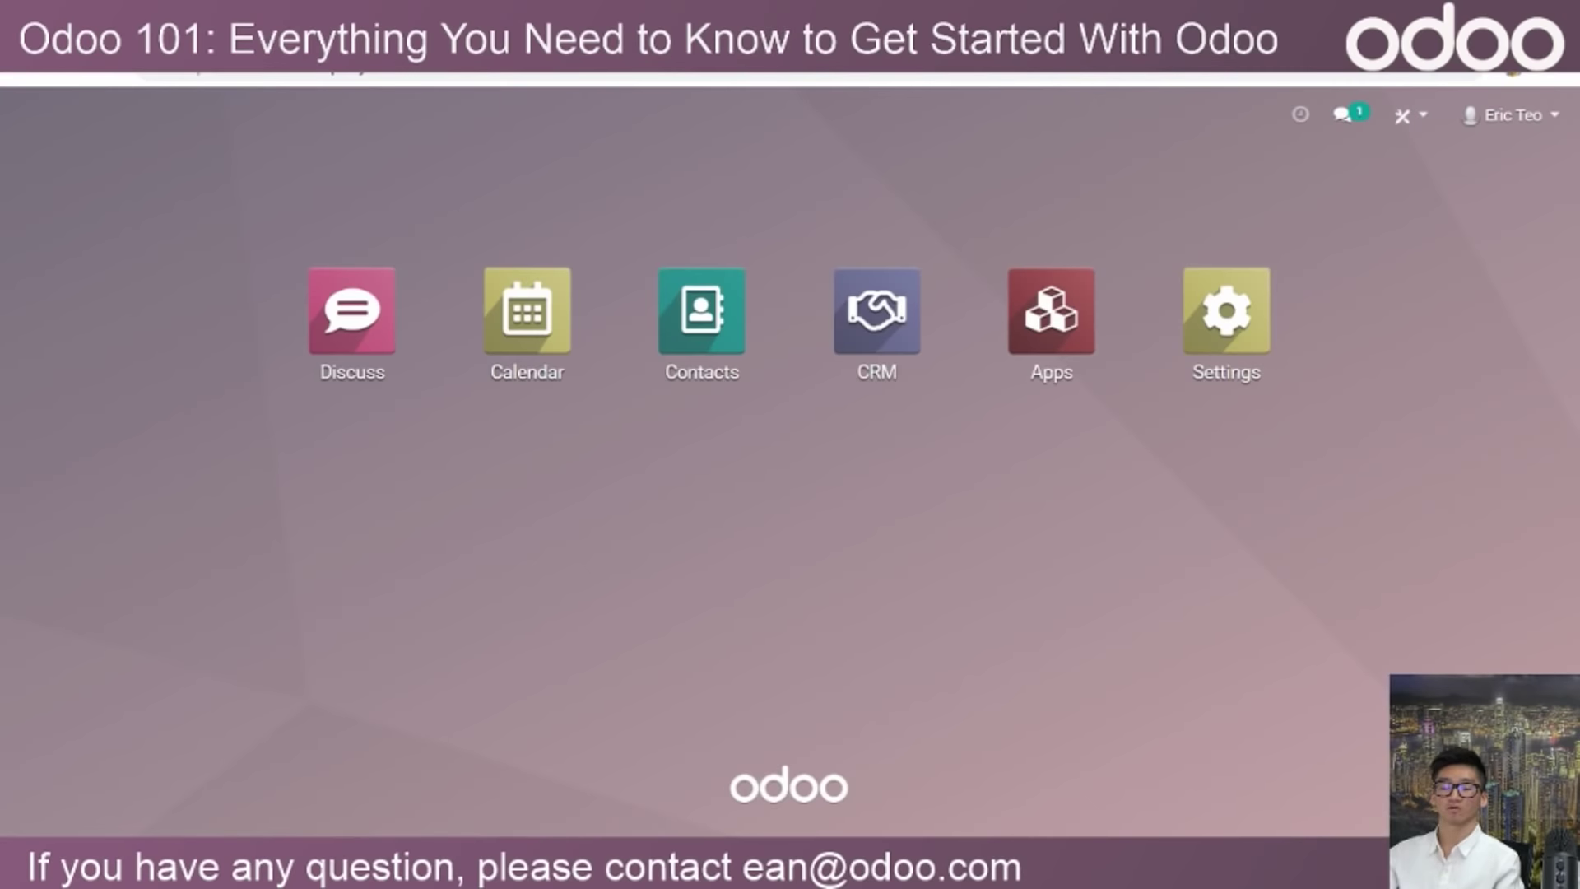
click(1495, 125)
click(1457, 305)
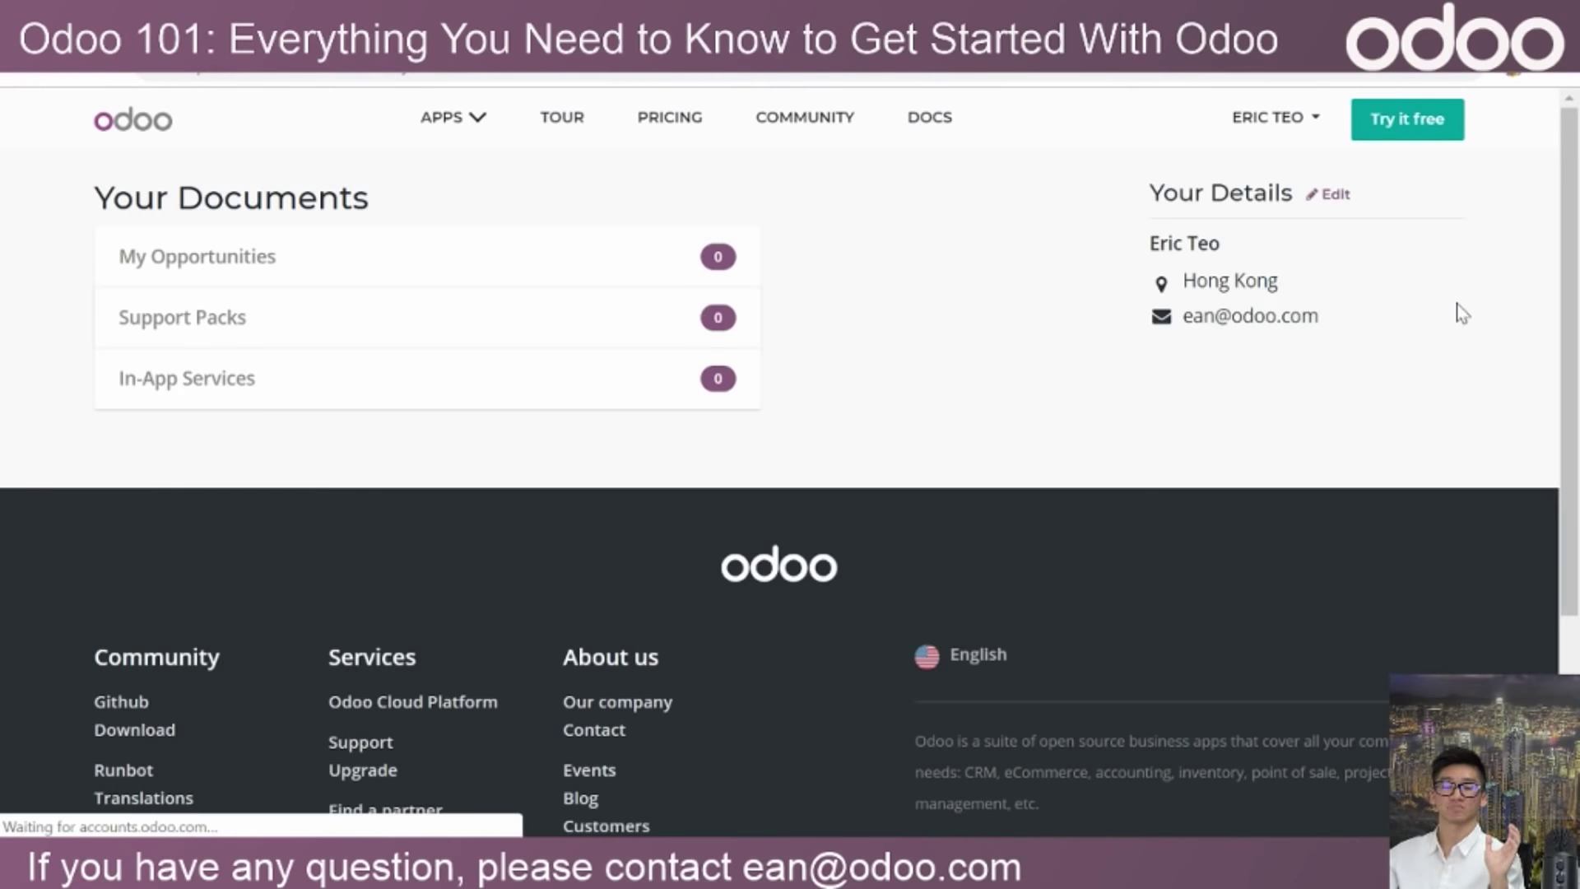
Open the database management page of the Odoo.com account and look through its database list.
click(1289, 134)
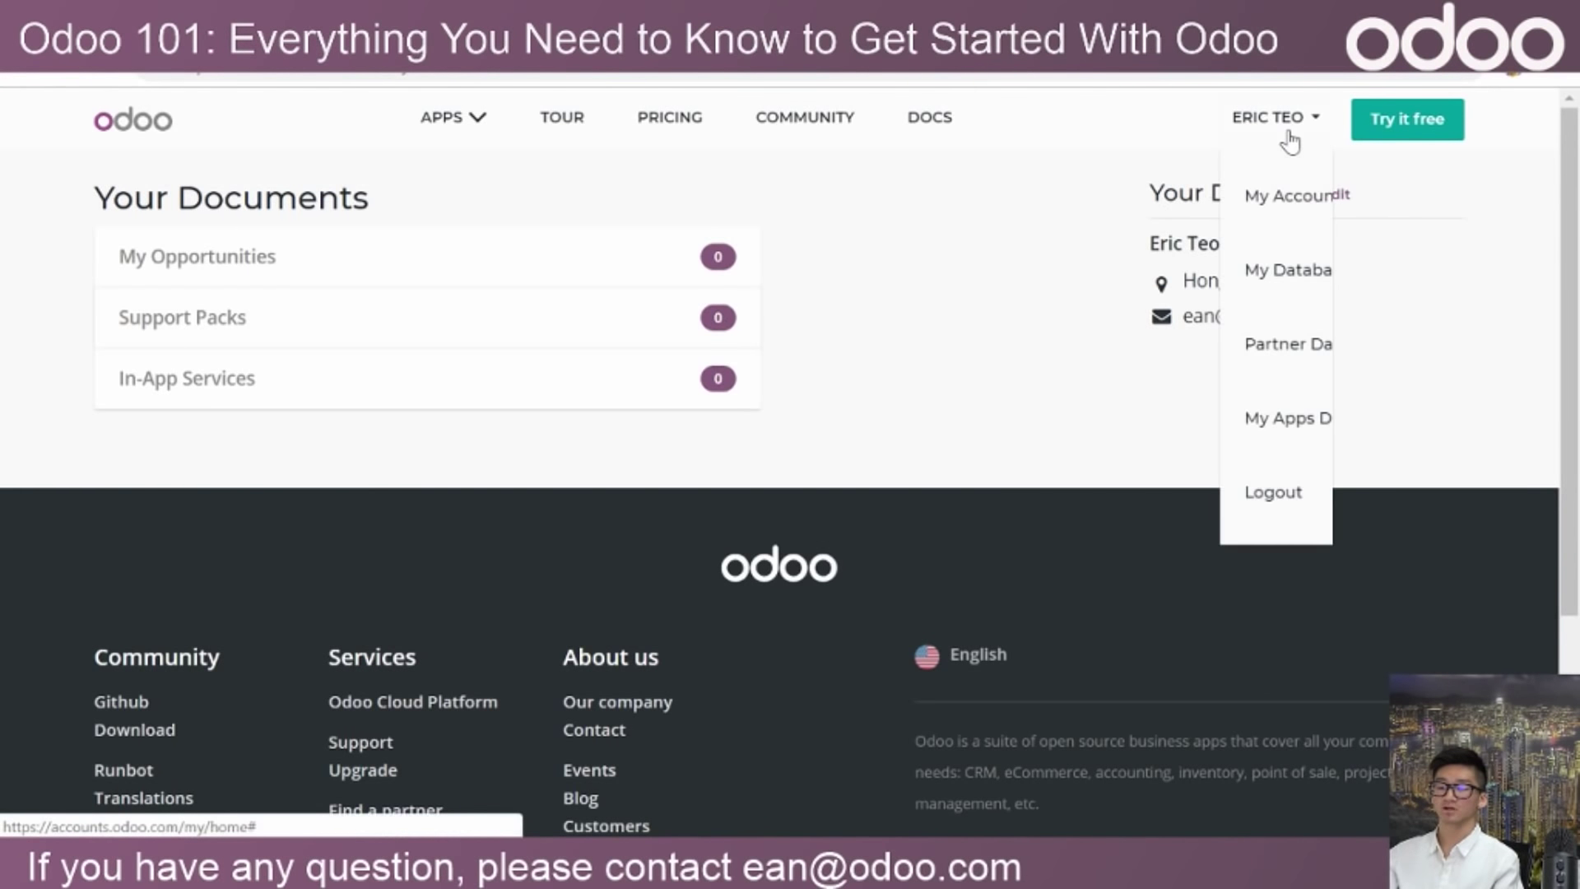
click(1288, 211)
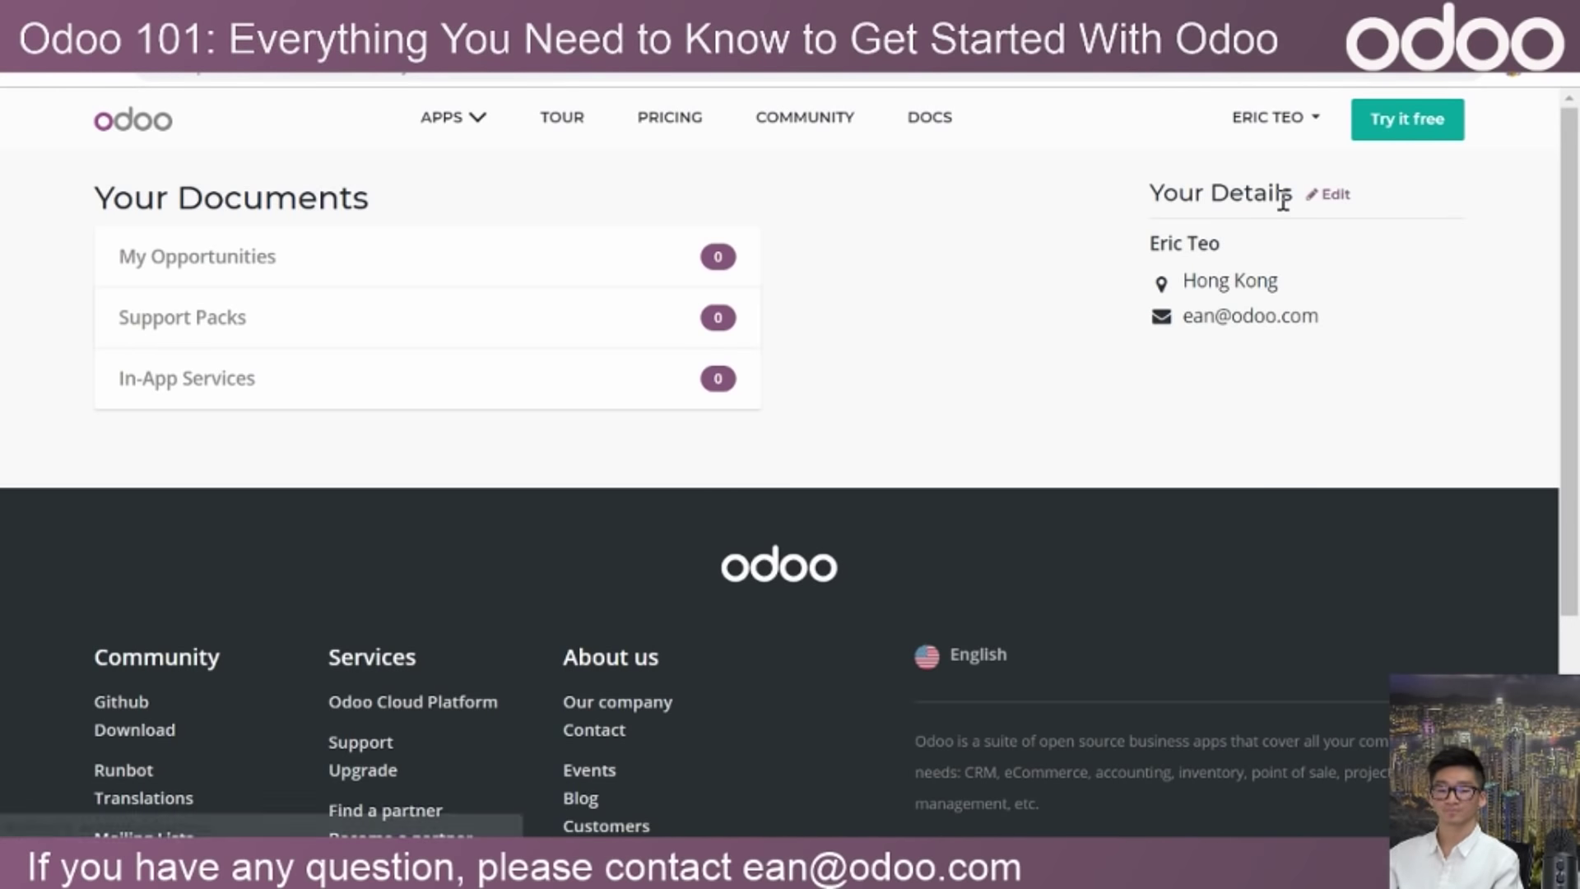
click(1294, 119)
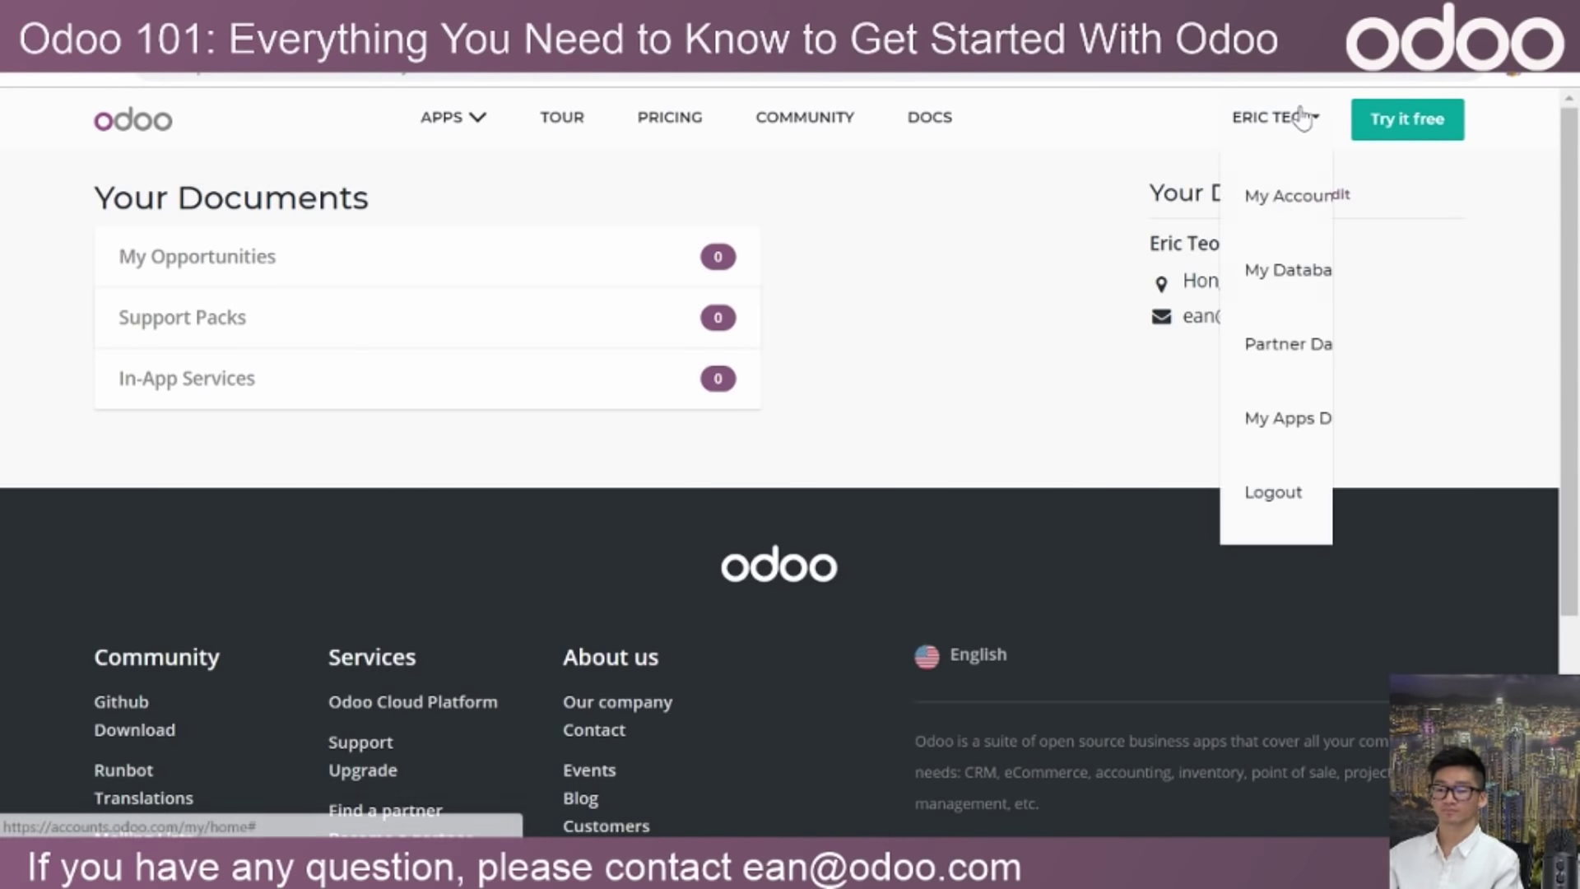
click(1279, 267)
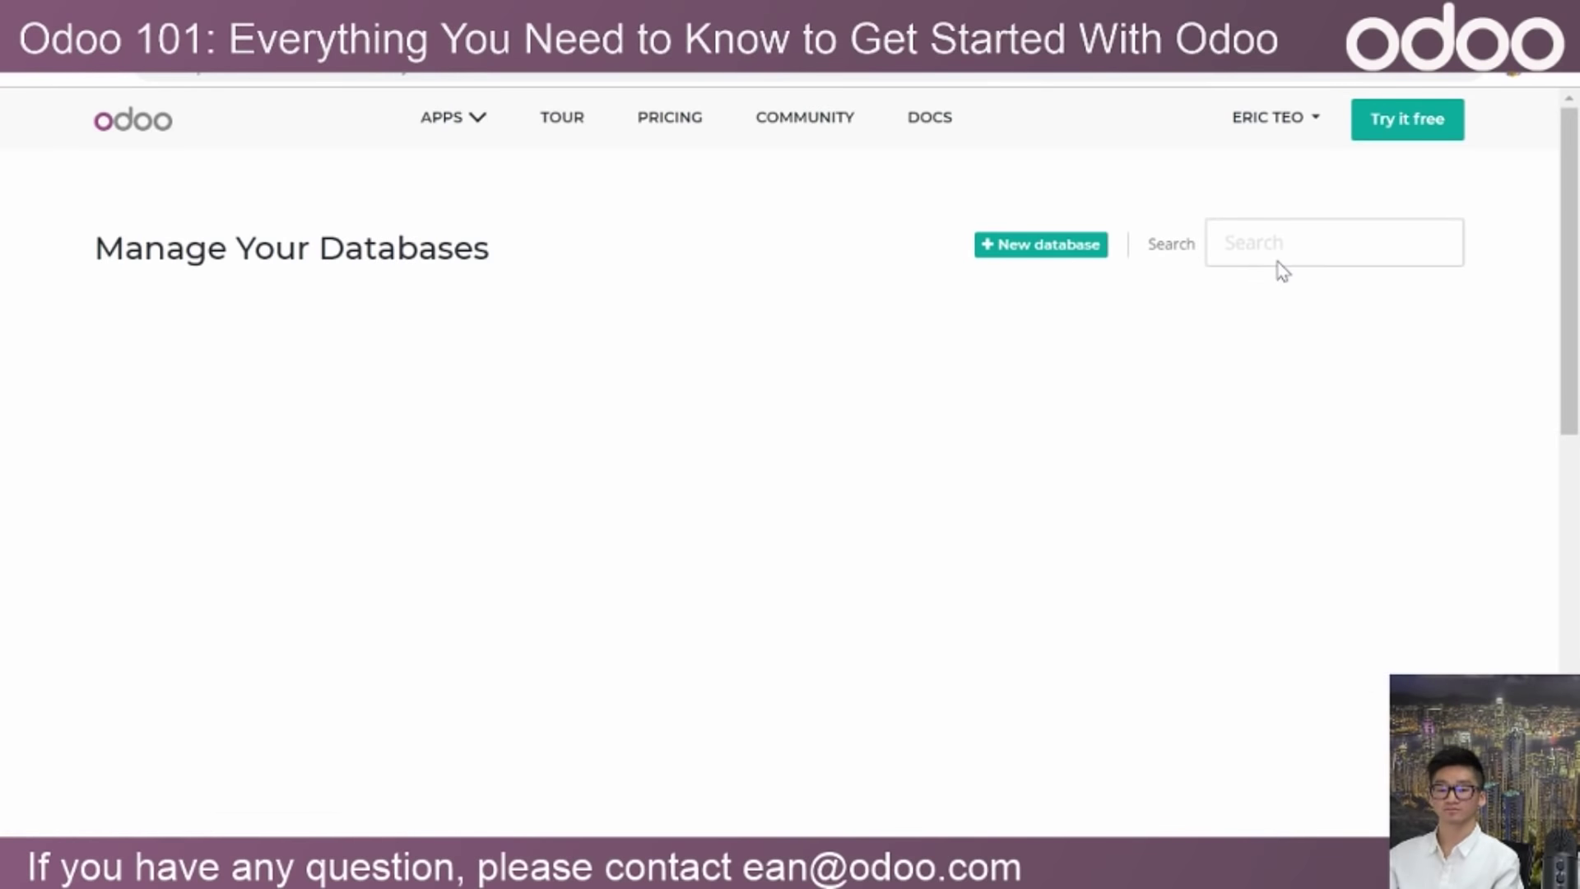
scroll(250, 449, down, 5)
scroll(255, 451, down, 2)
scroll(264, 494, up, 8)
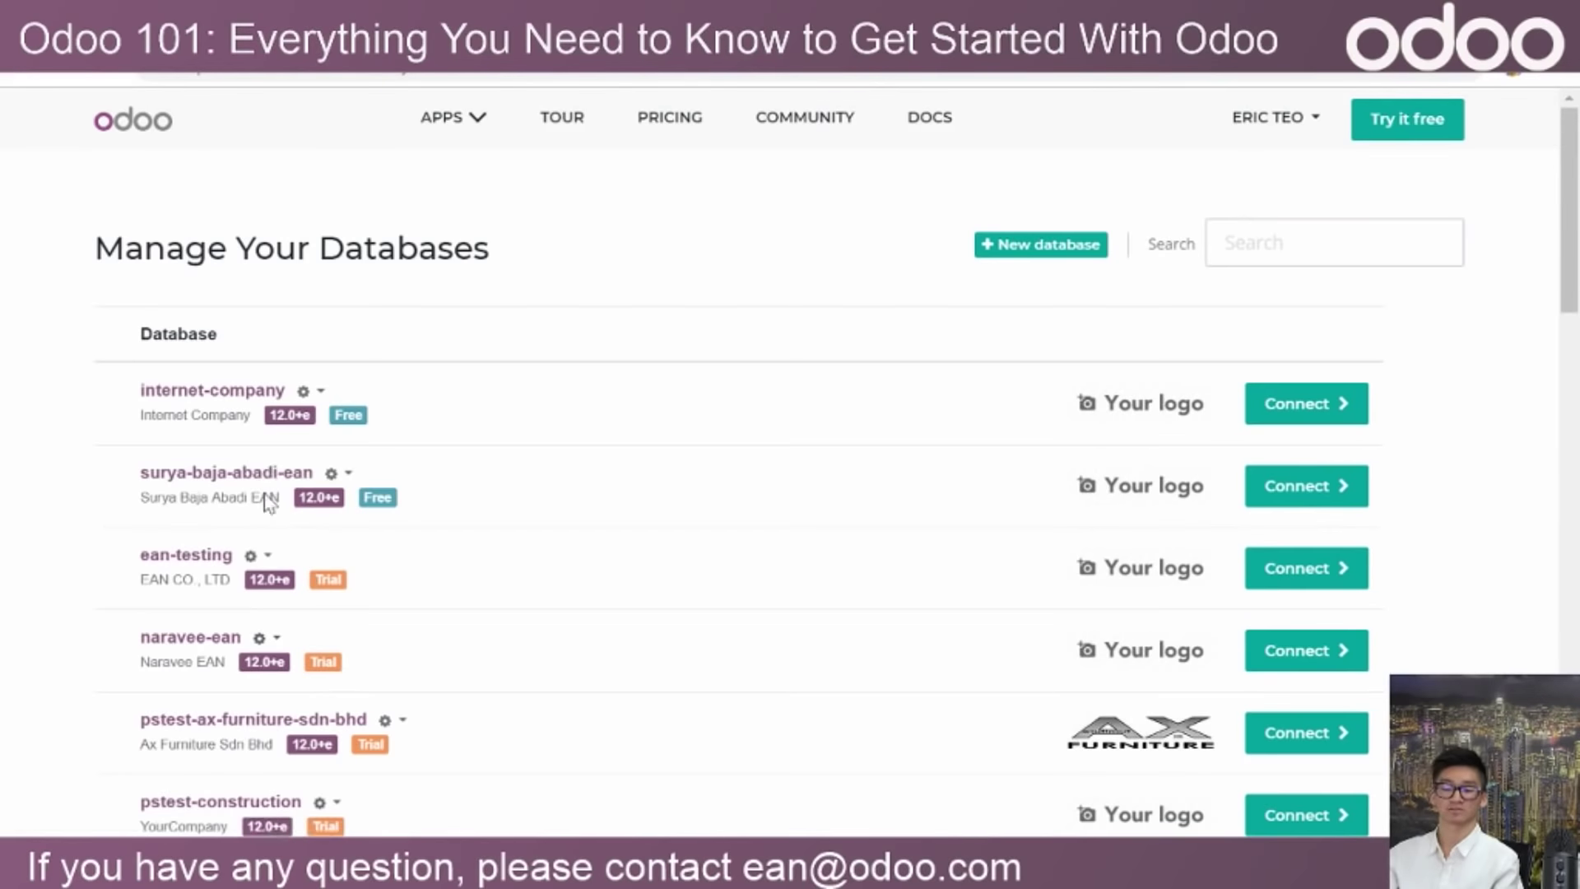
Examine the management options of the internet-company database and highlight part of its web address.
click(322, 392)
click(86, 382)
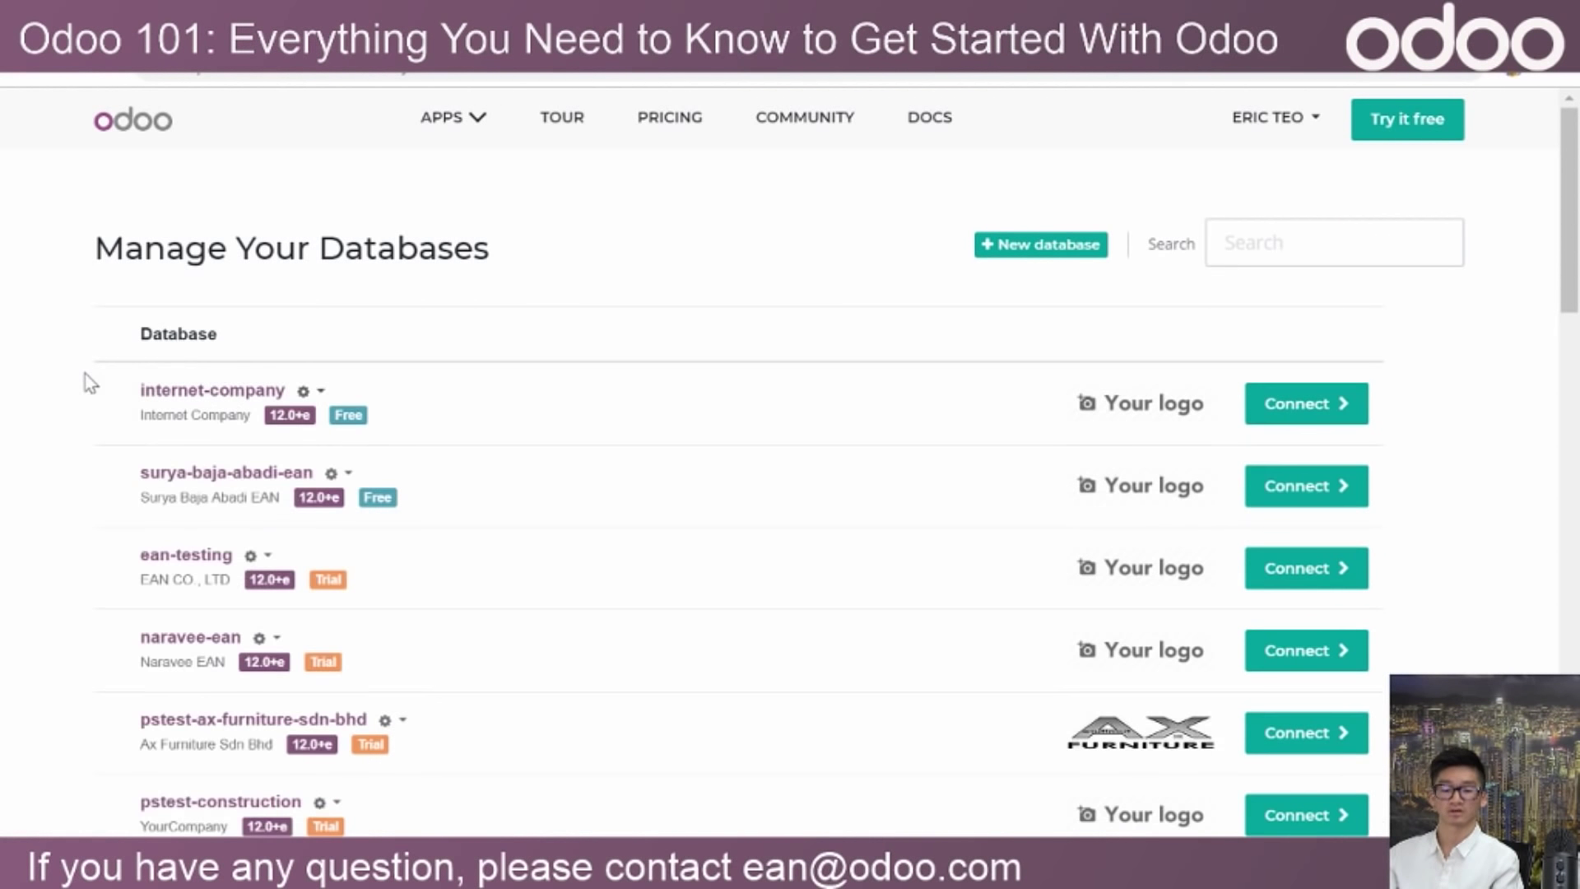
click(322, 392)
click(316, 387)
click(322, 394)
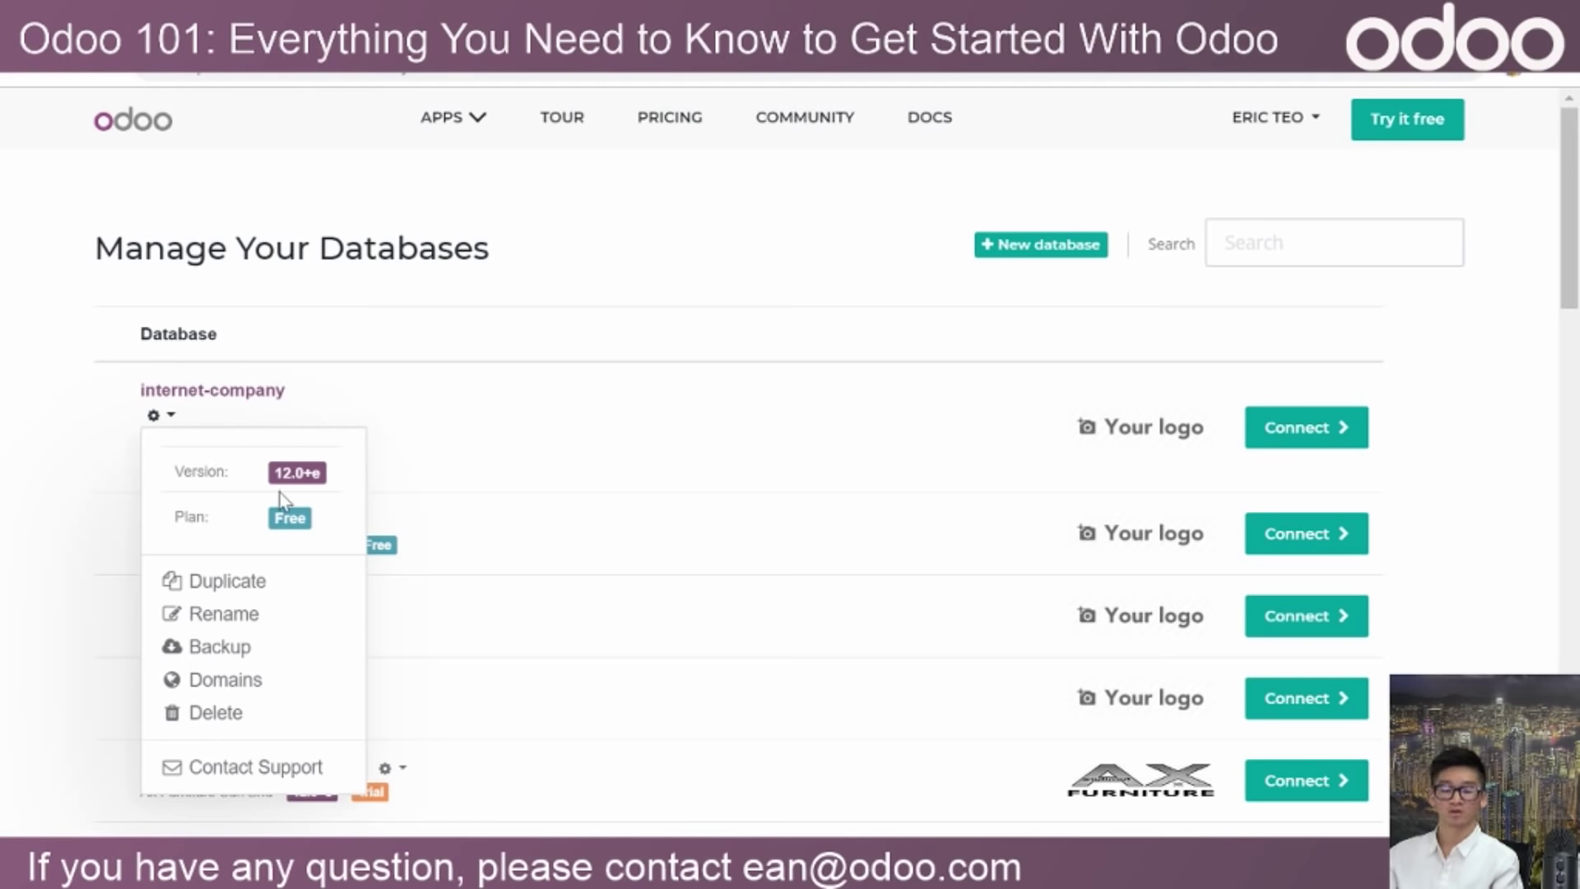
scroll(280, 510, down, 2)
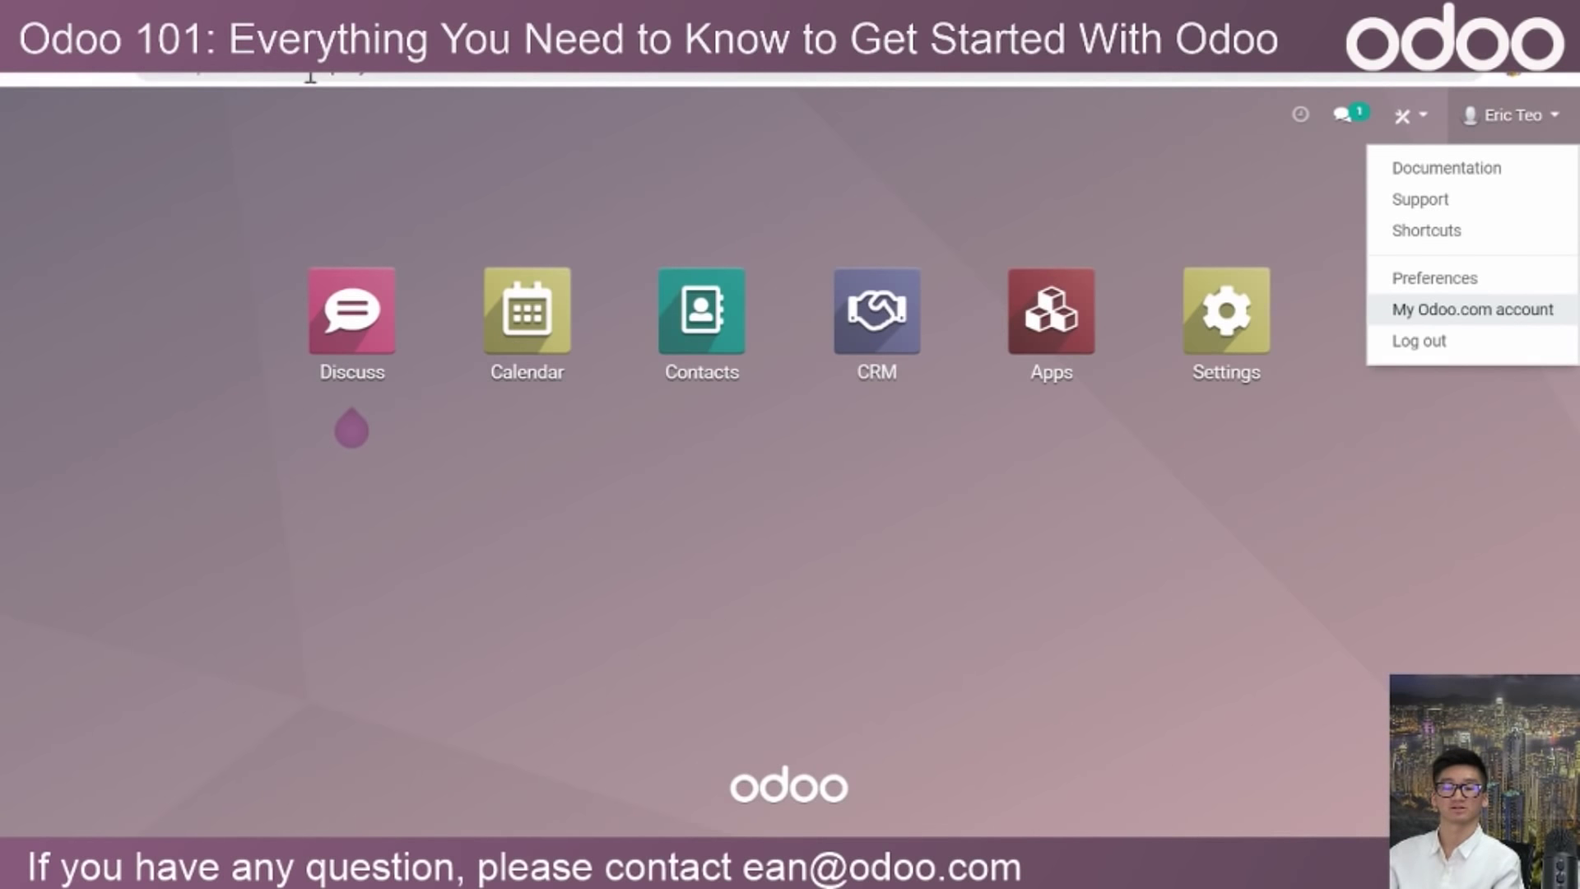
drag(369, 76, 445, 85)
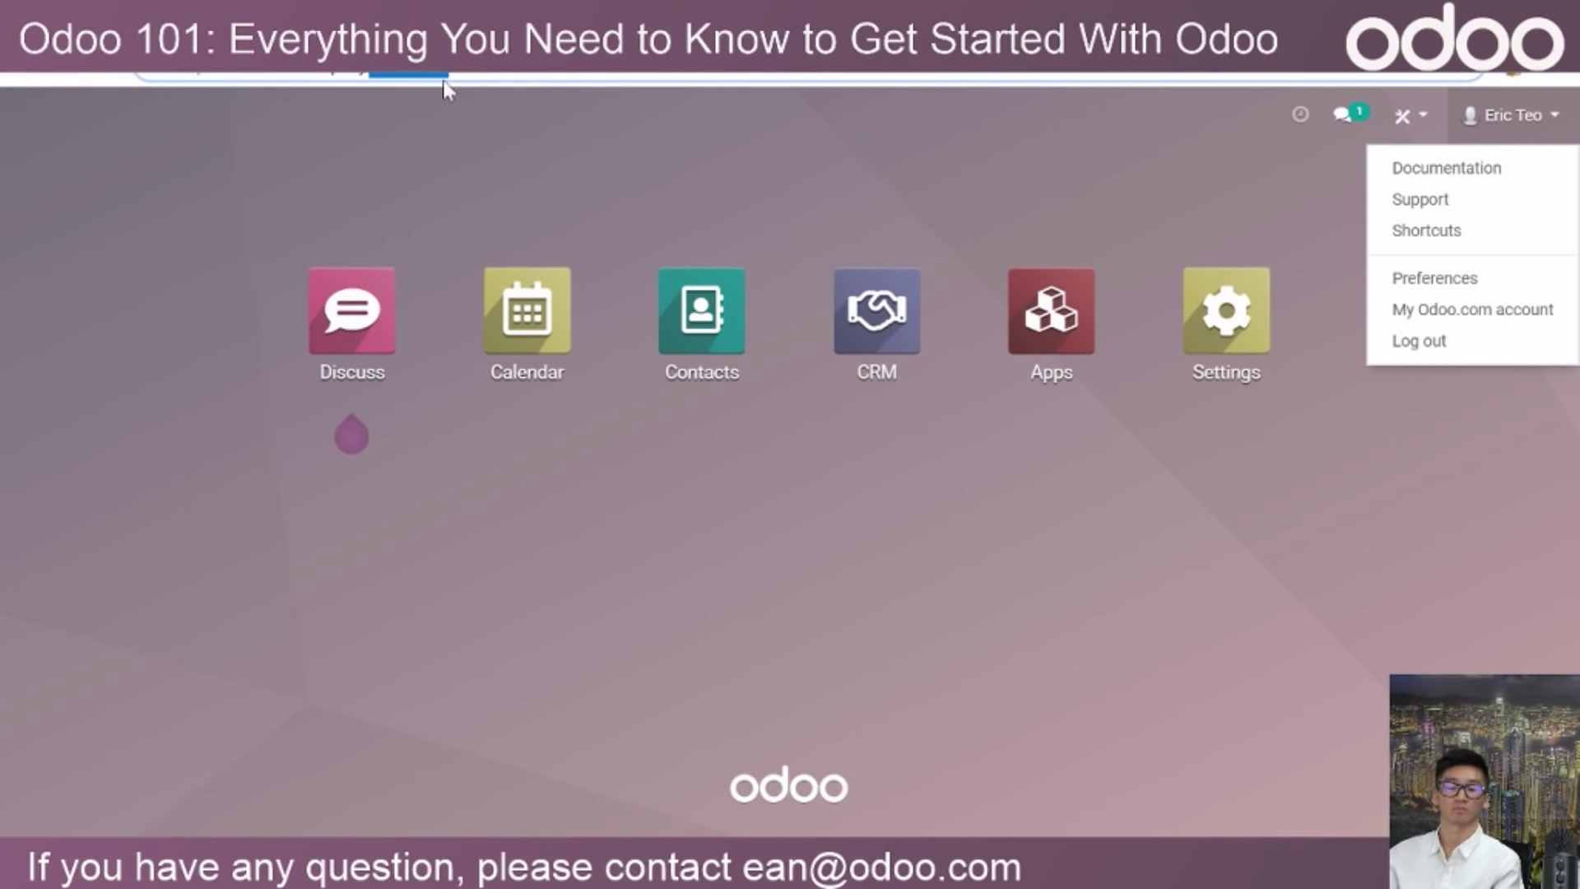
click(449, 74)
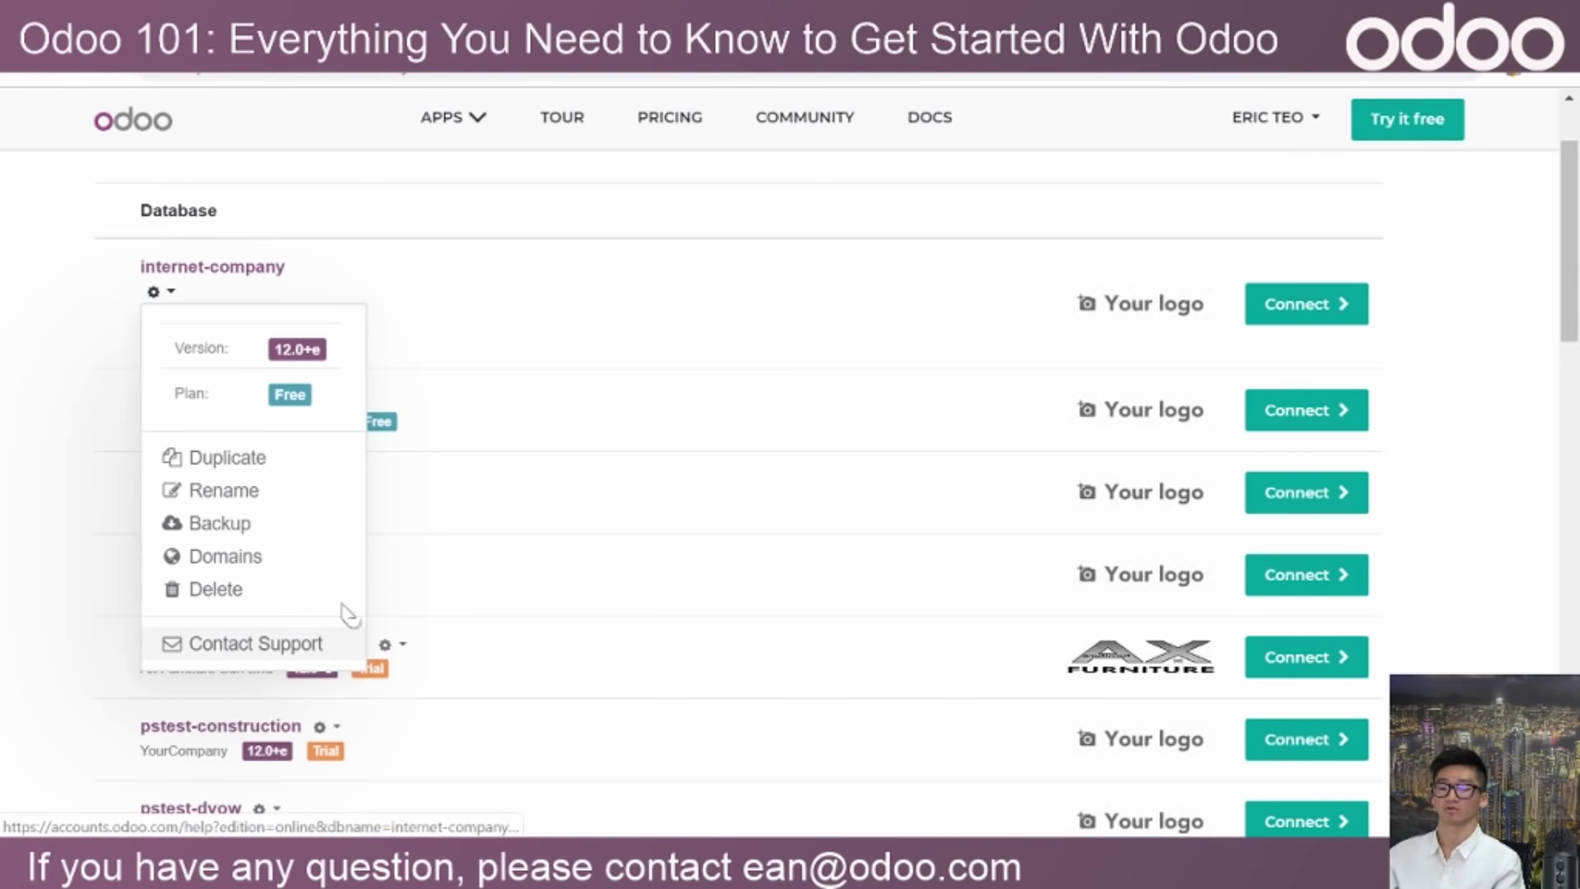
click(522, 278)
scroll(522, 278, up, 2)
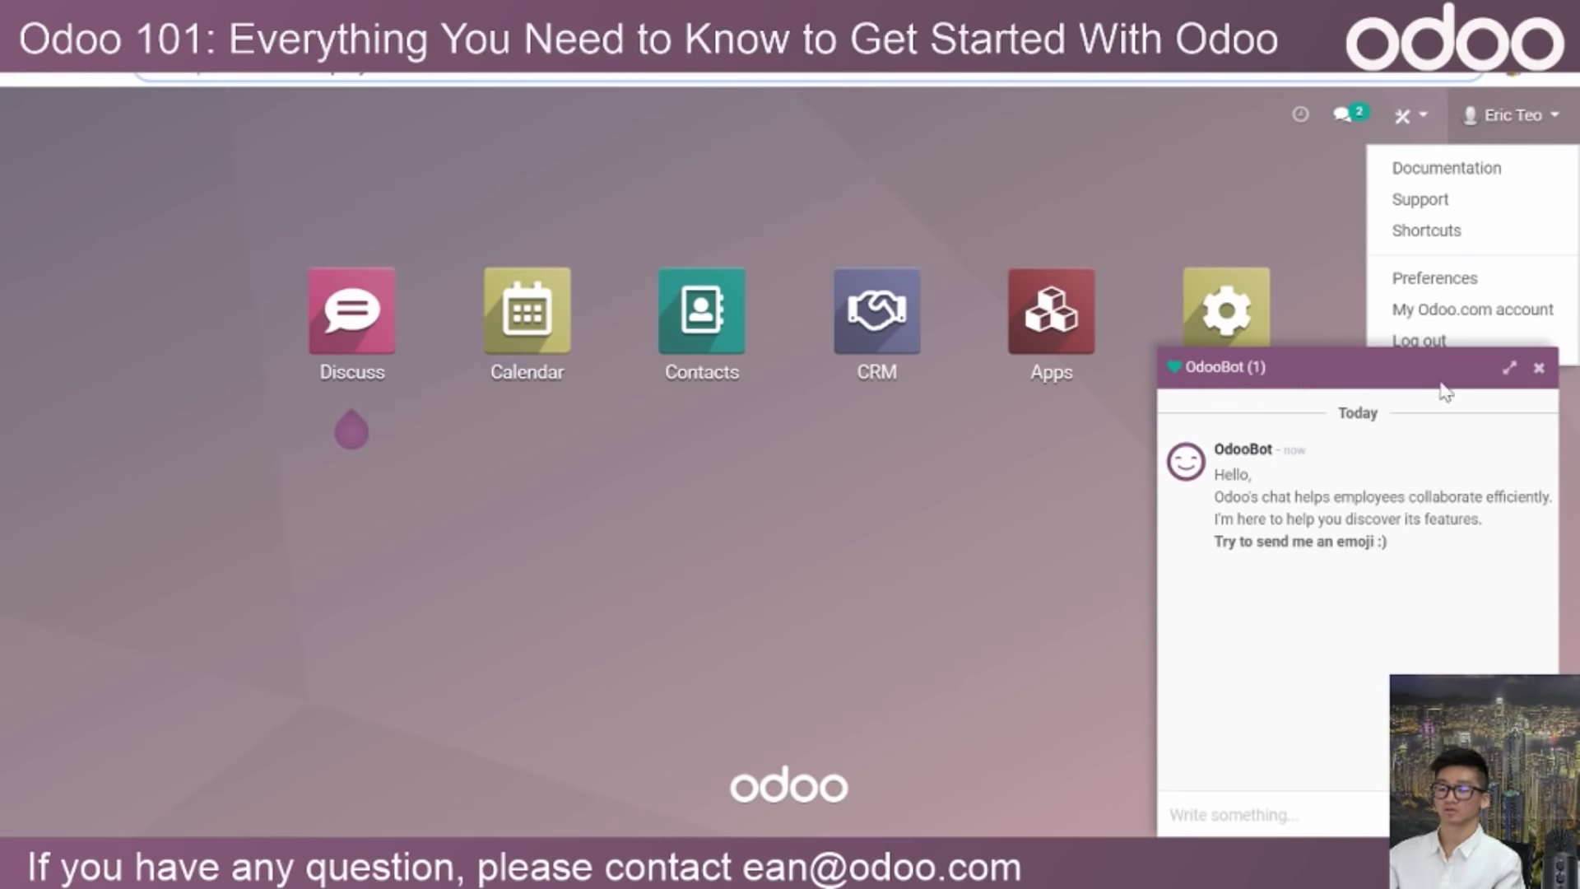
Dismiss the OdooBot chat window and the account options, and open the Settings app.
click(1536, 368)
click(1018, 447)
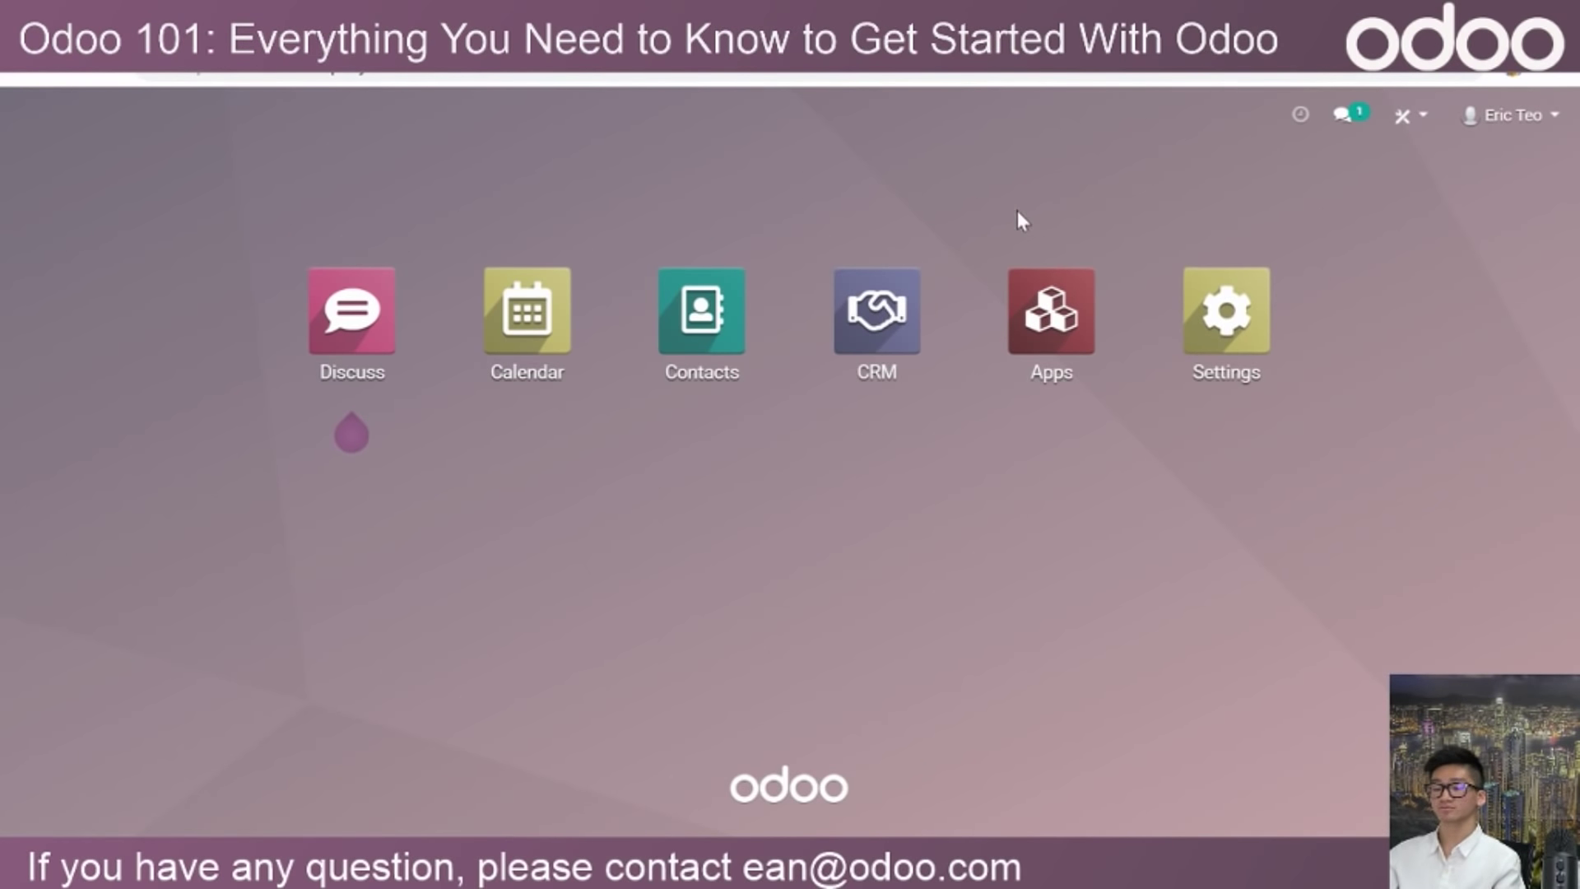
click(1229, 334)
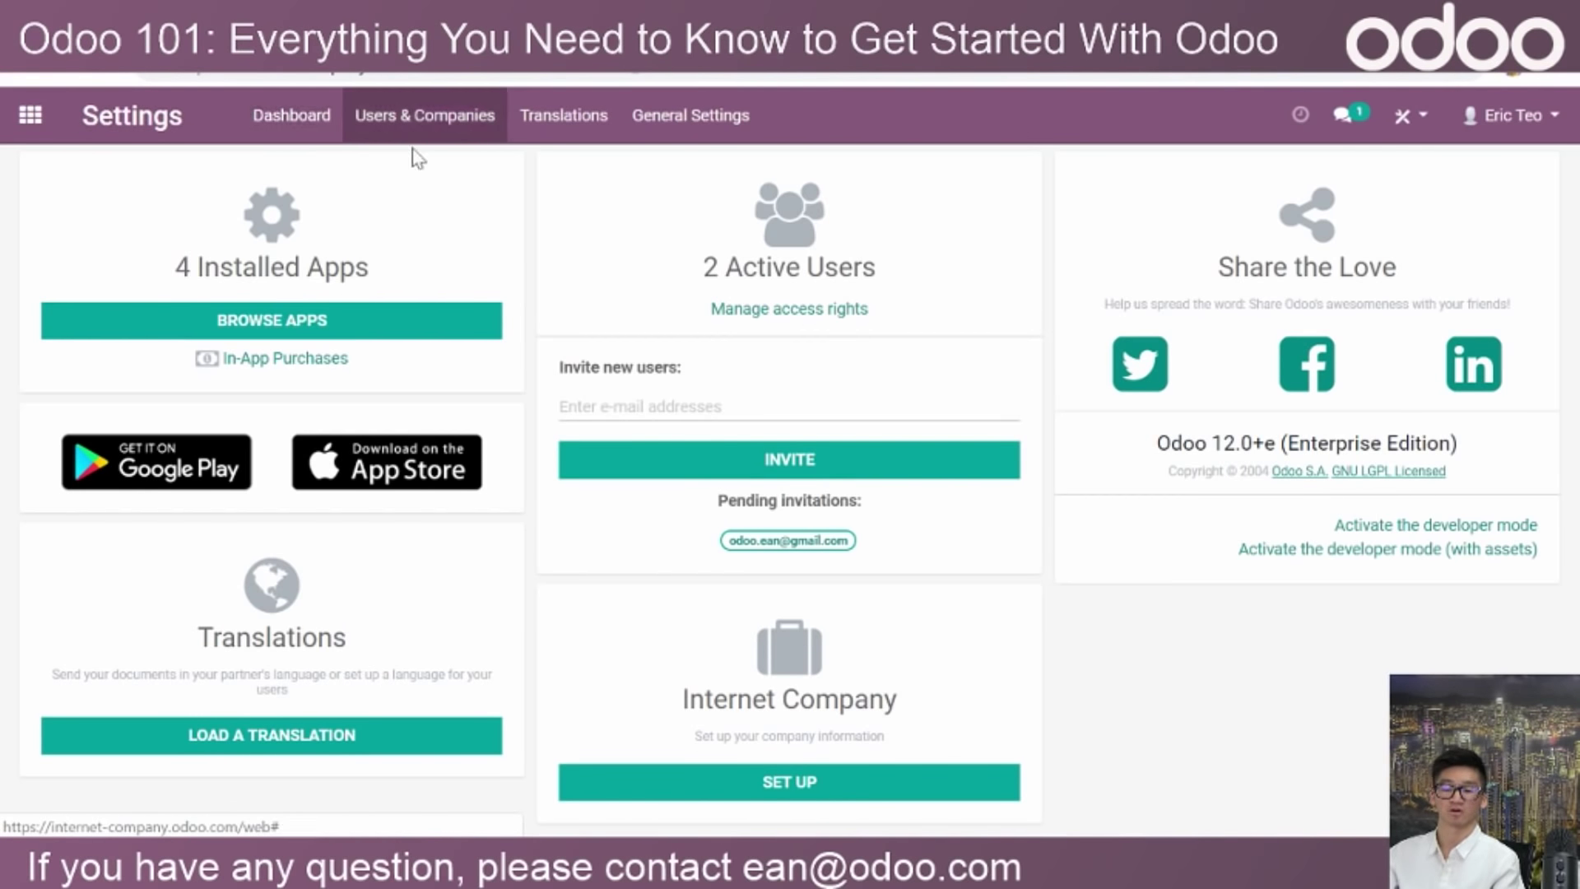
Review the Users & Companies and Translations options available in Settings.
click(426, 134)
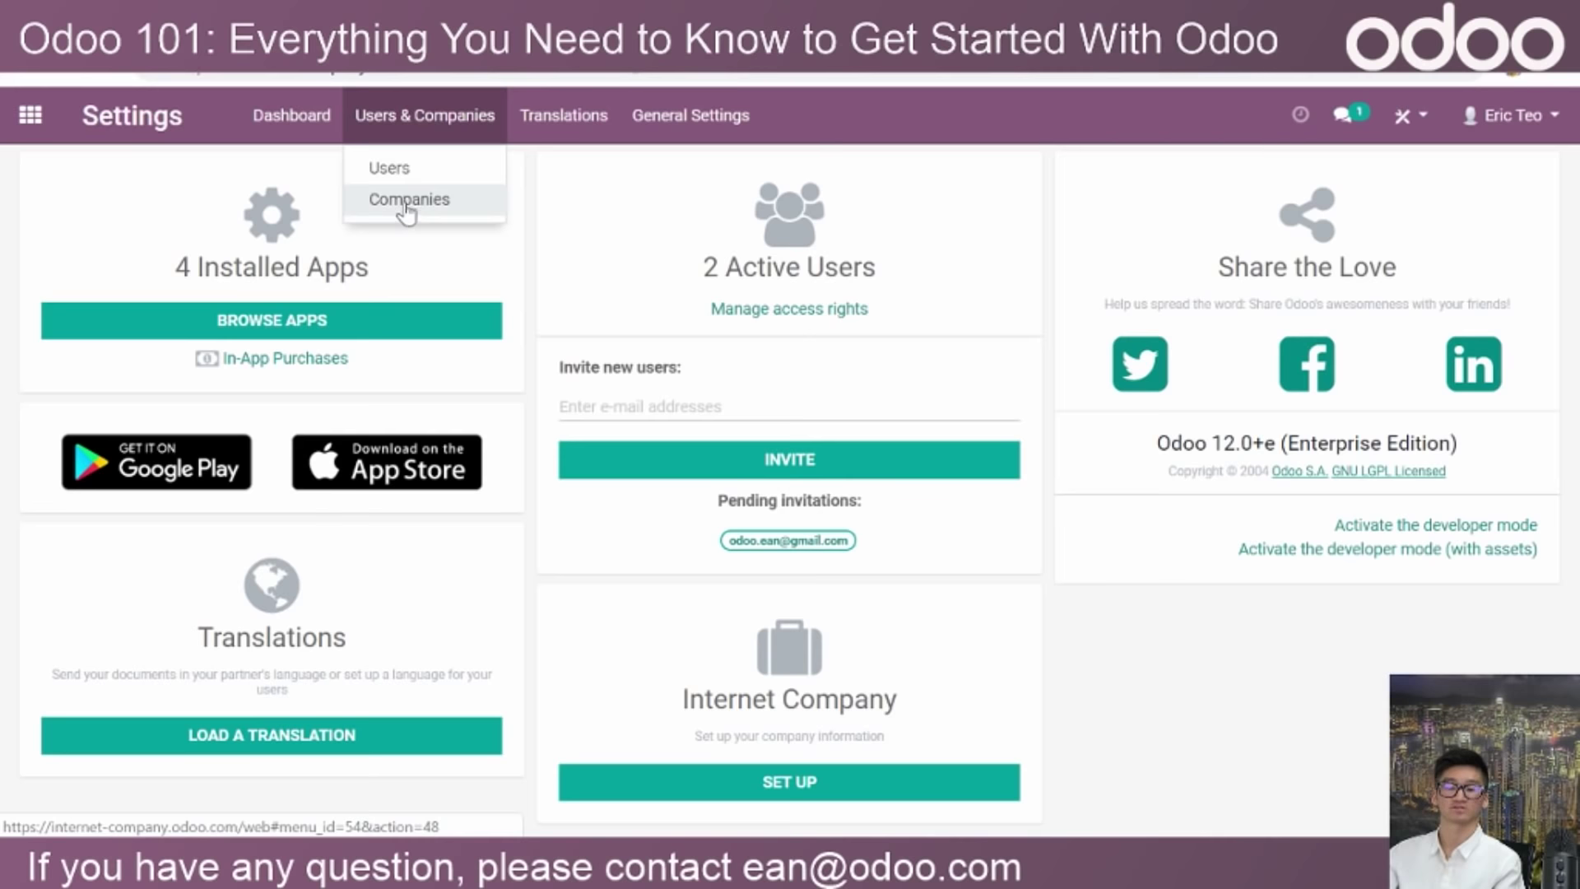
click(554, 130)
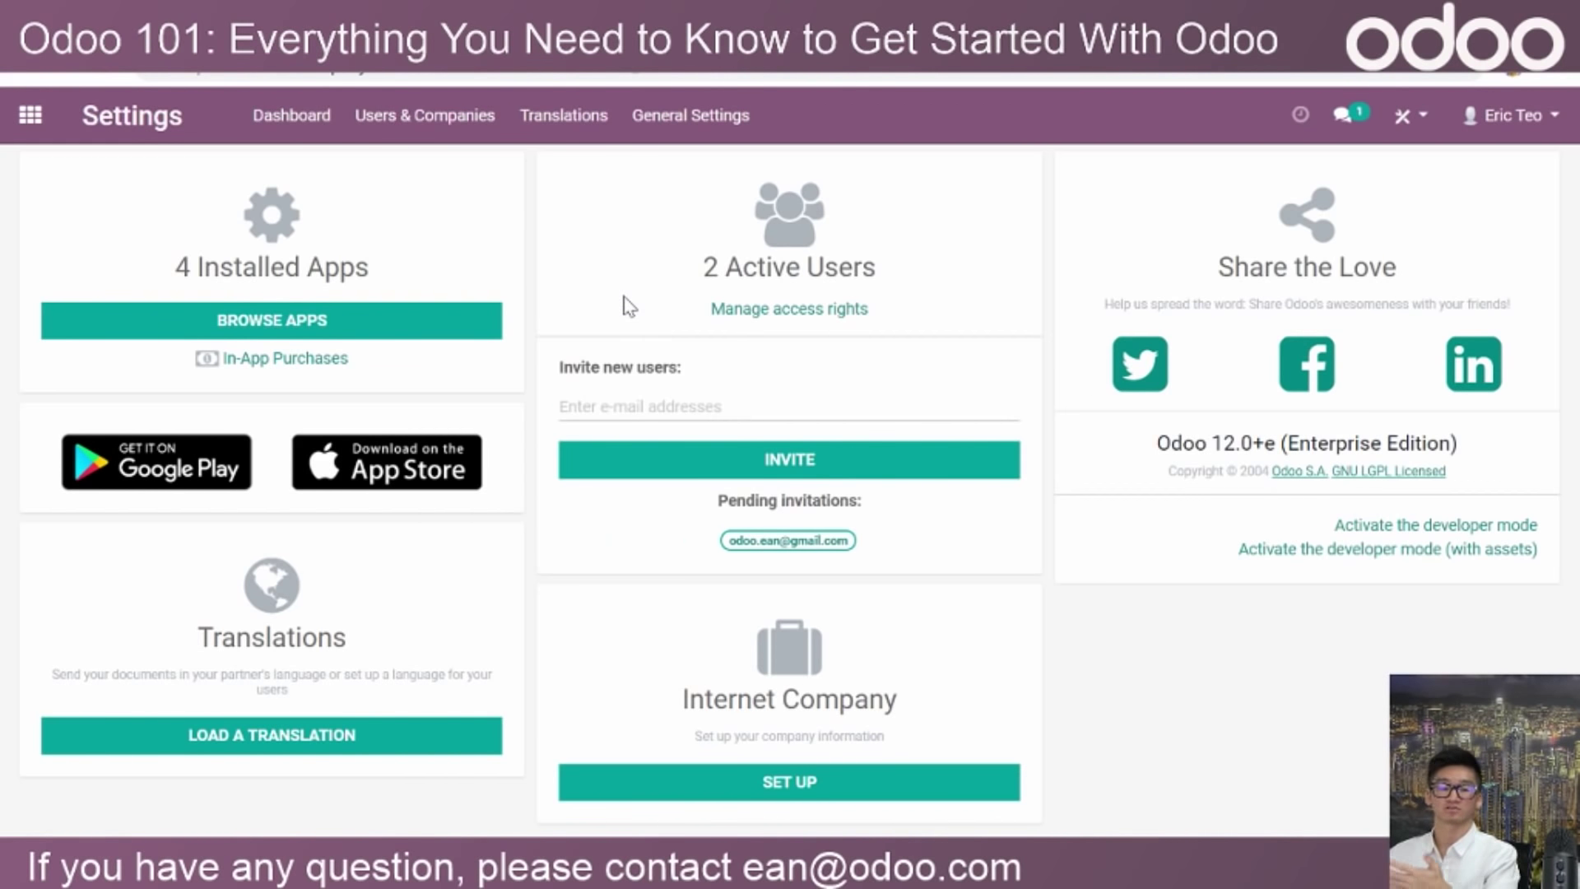
click(546, 132)
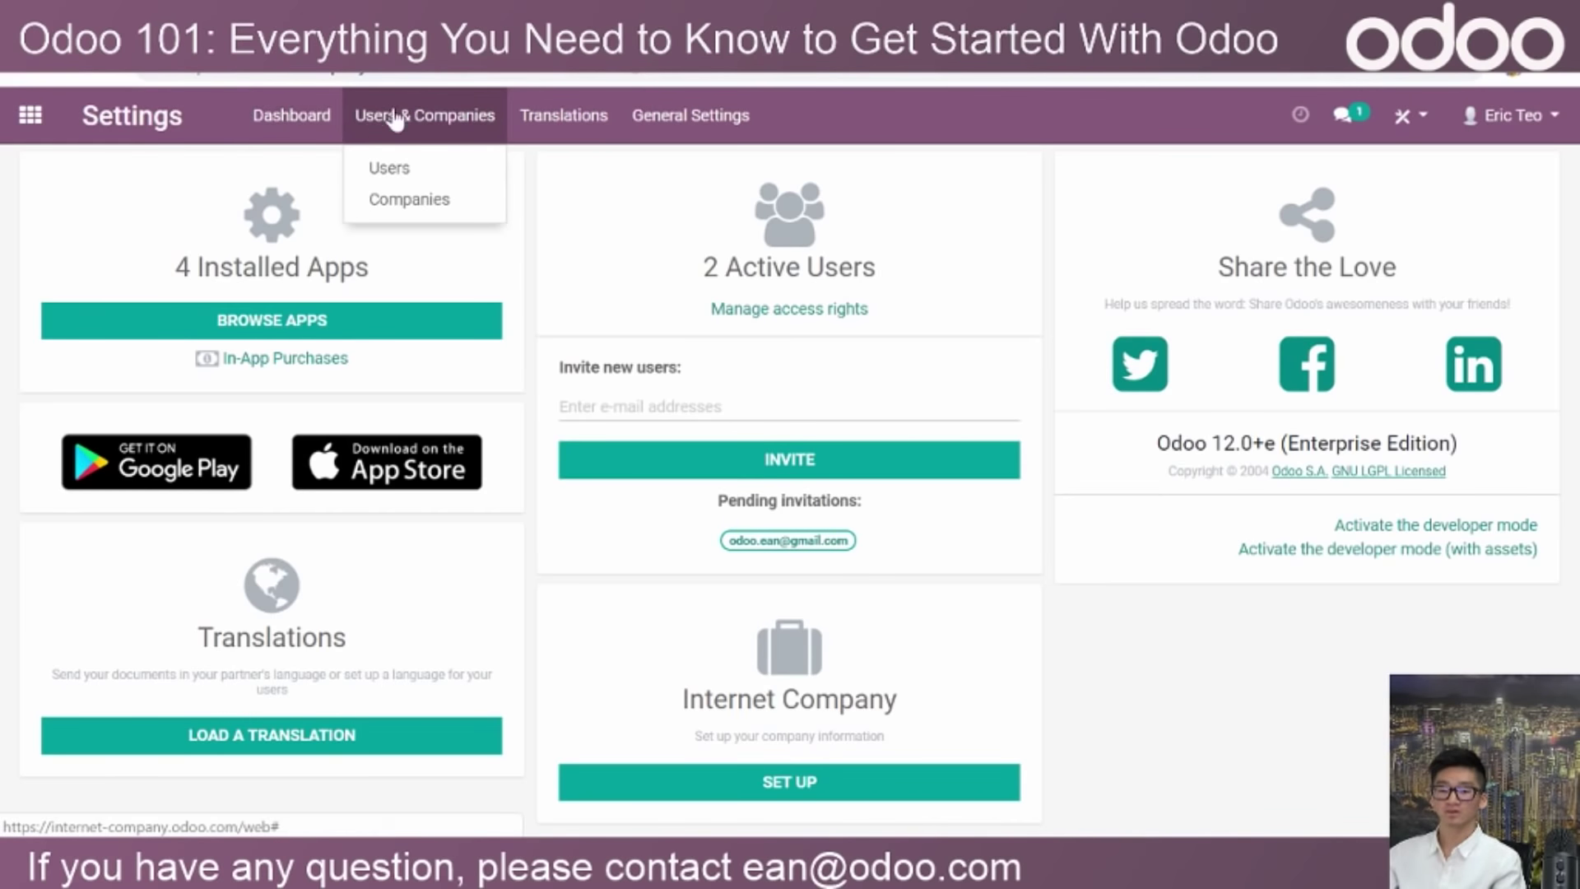
click(12, 393)
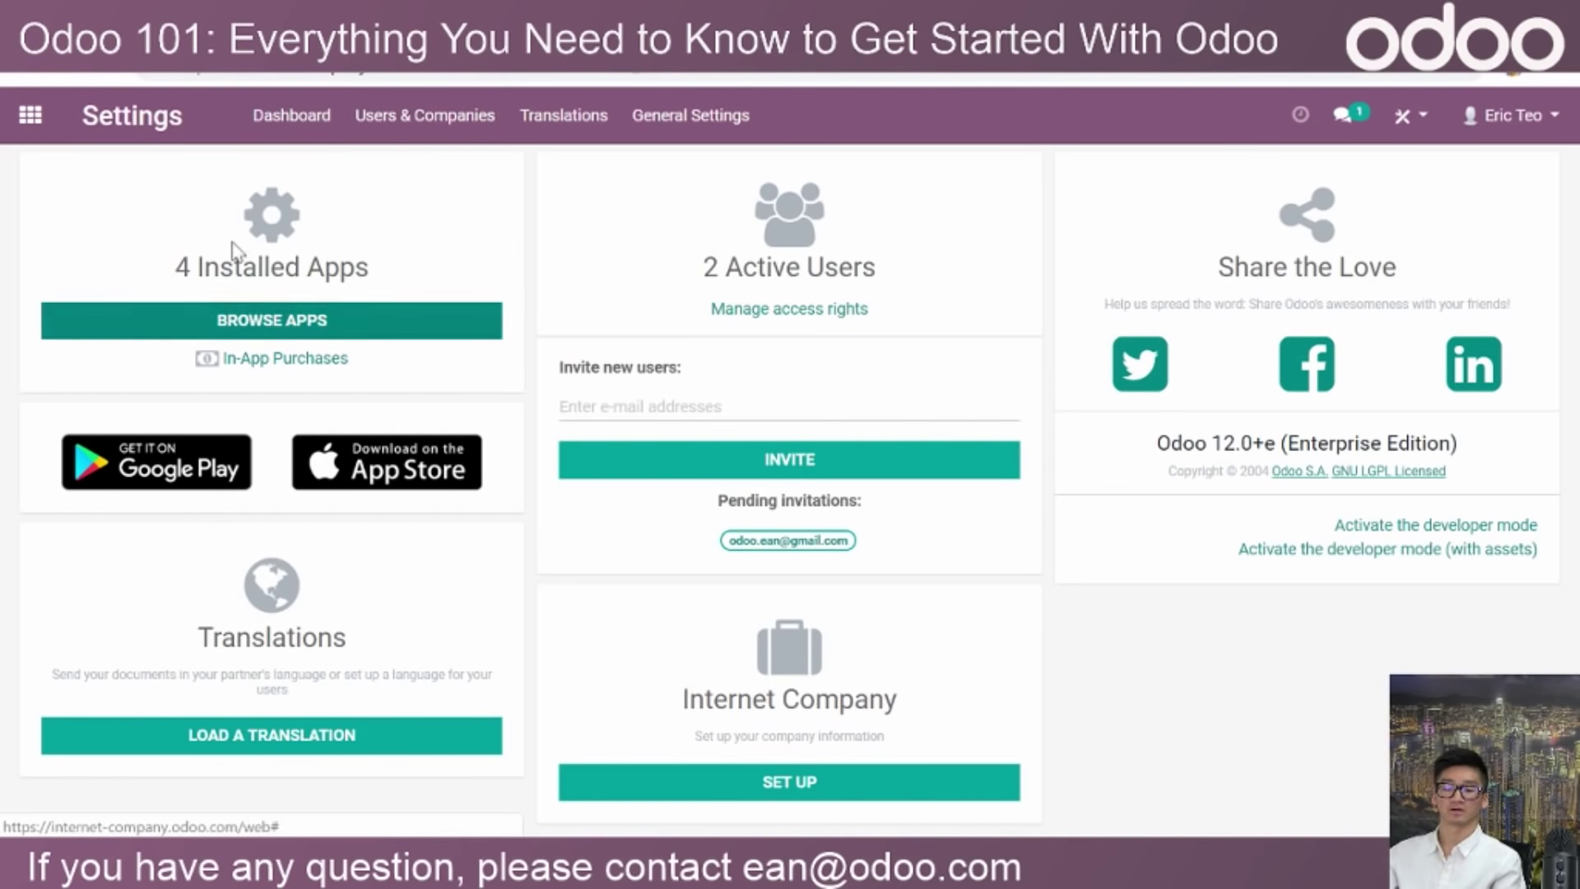
Open the list of installable modules from the Settings dashboard and browse the available apps.
drag(177, 269, 323, 316)
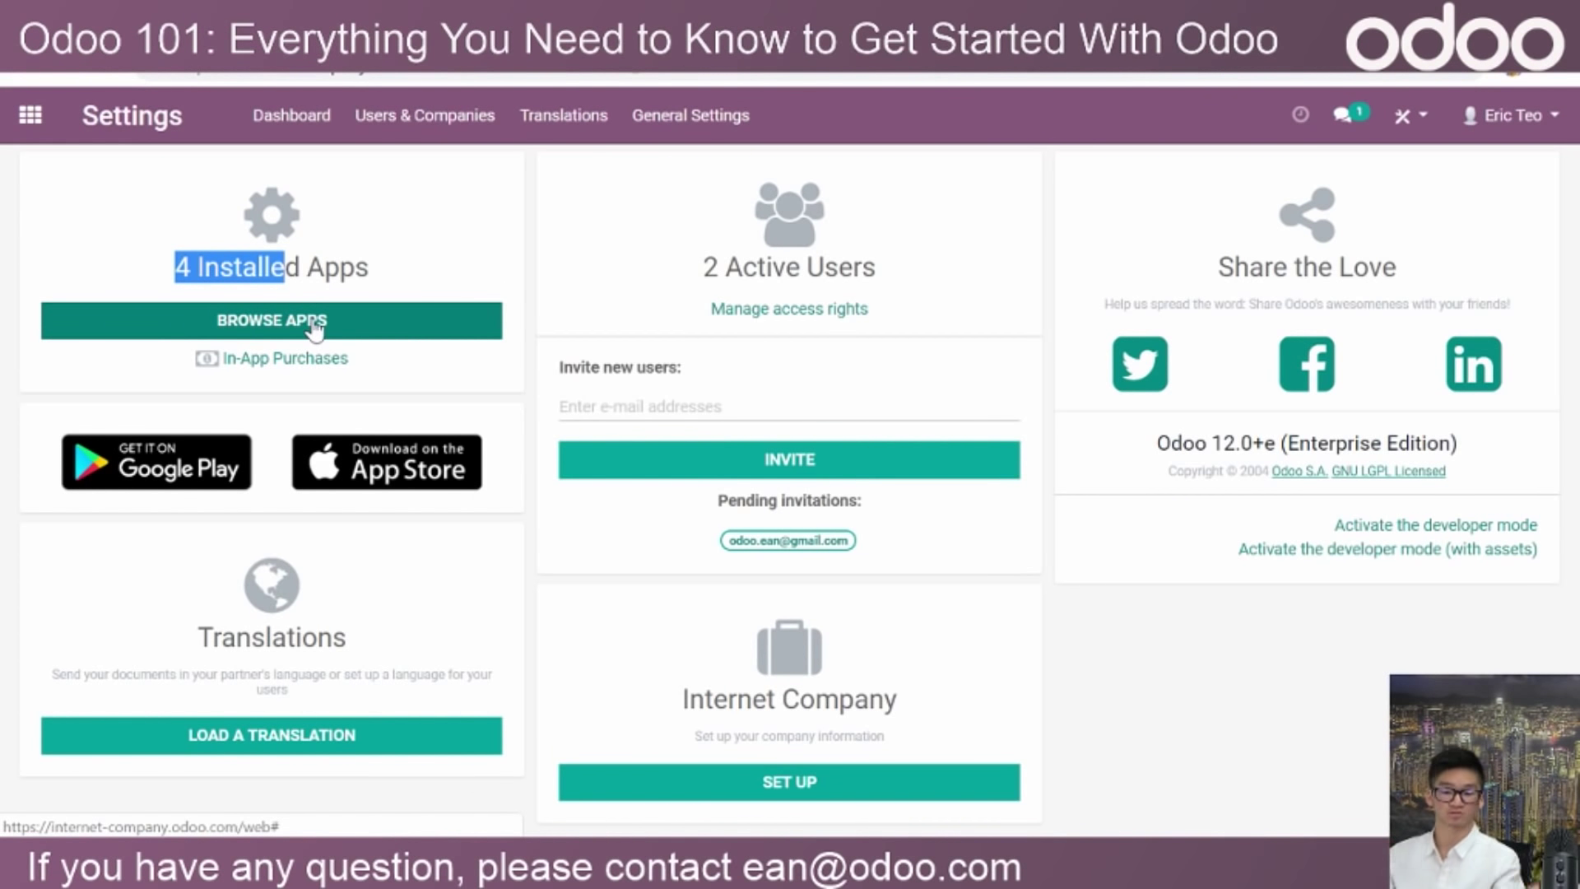
click(315, 329)
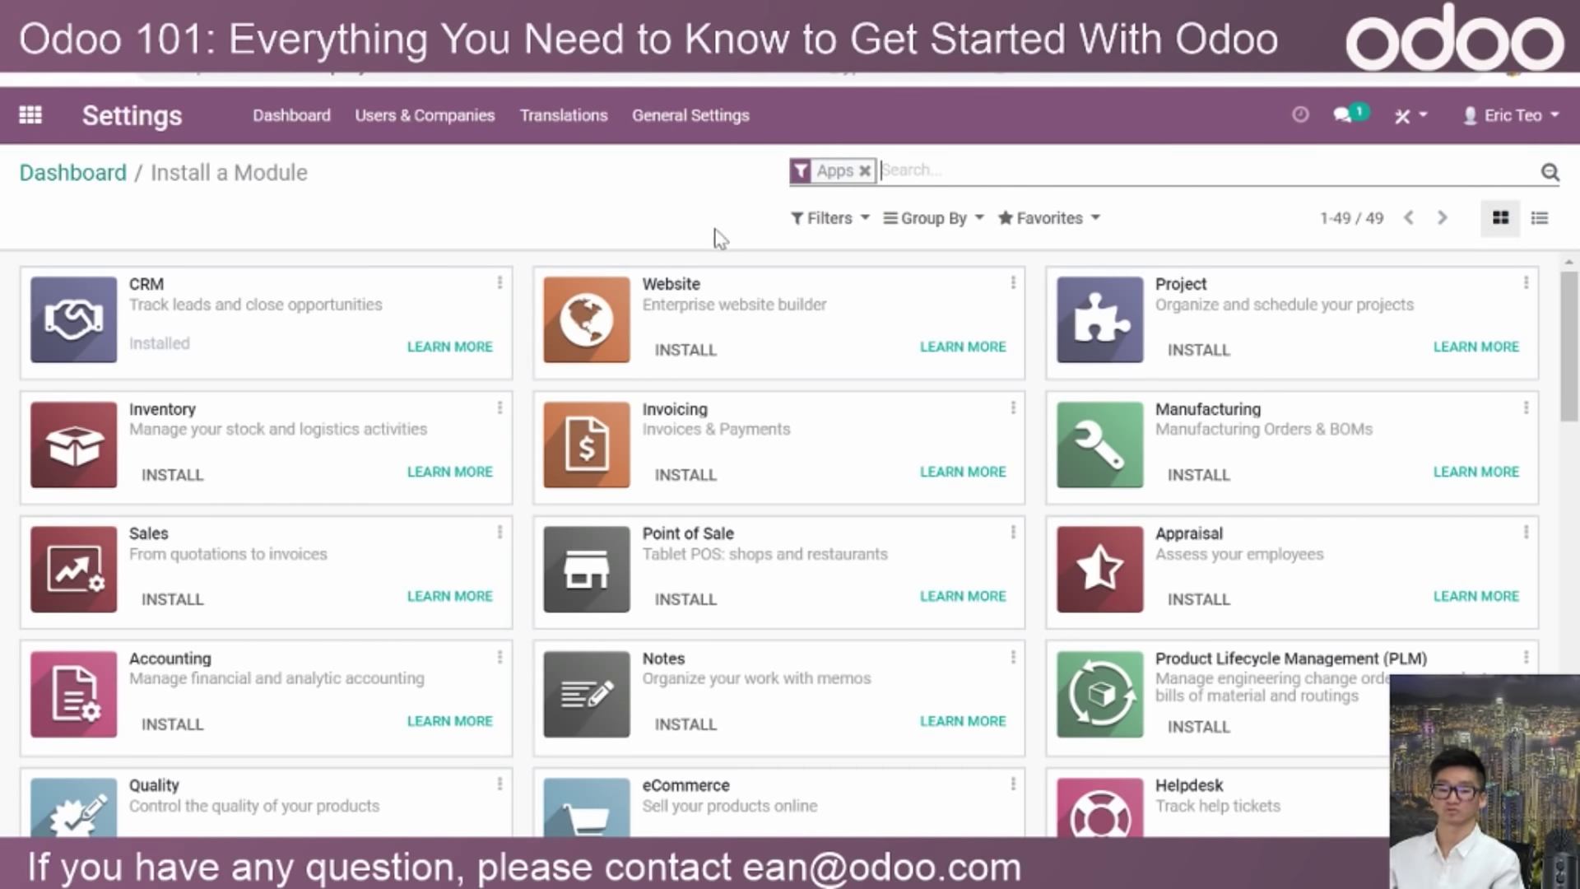
scroll(284, 379, down, 4)
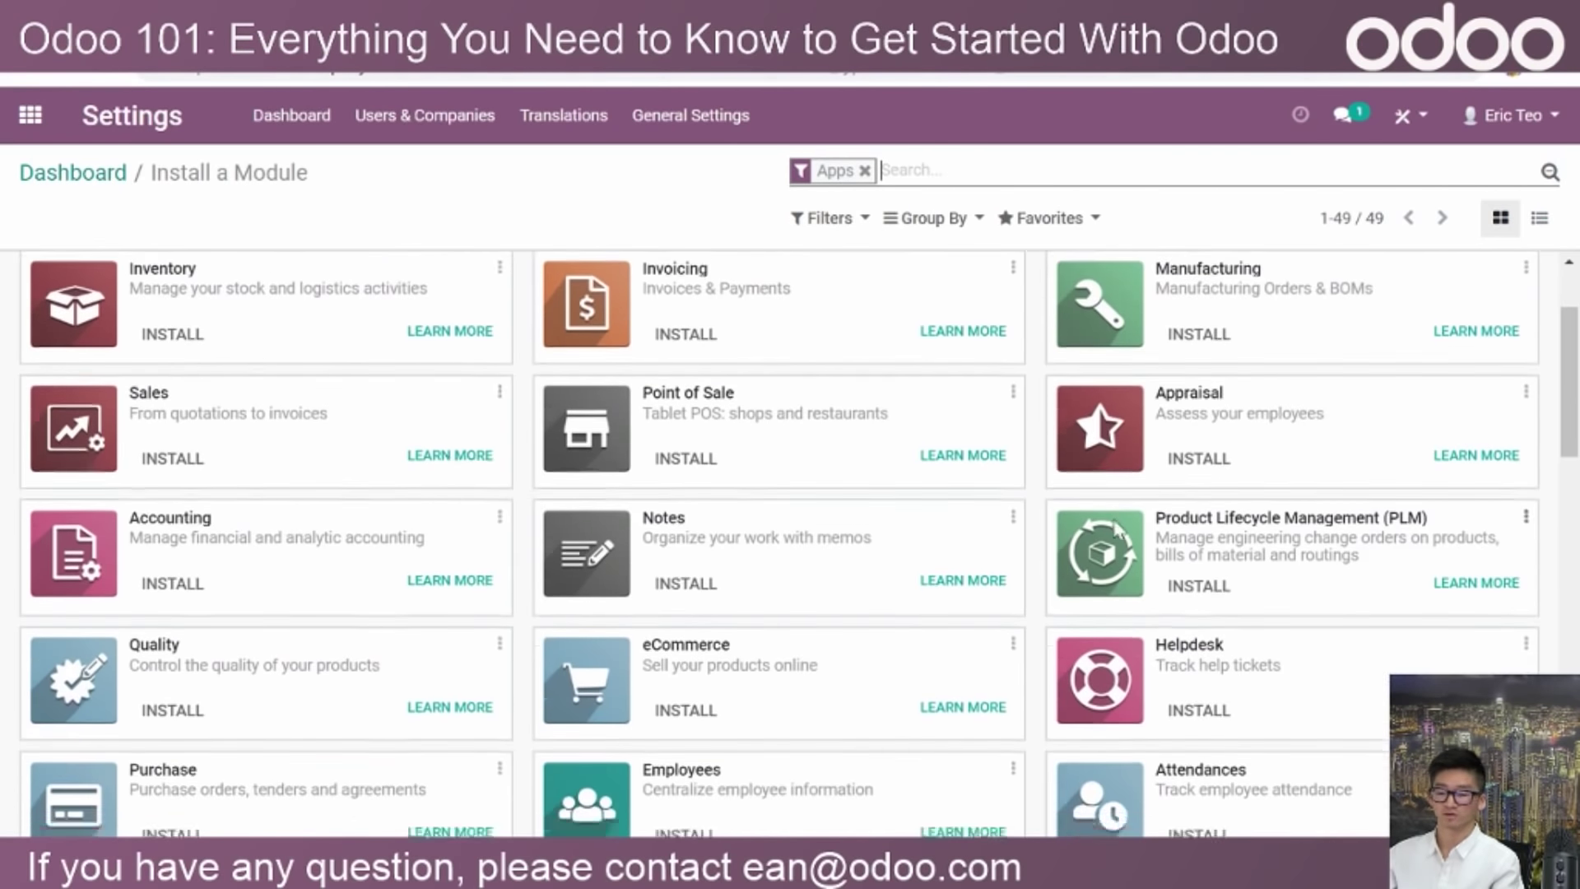
scroll(1113, 621, up, 4)
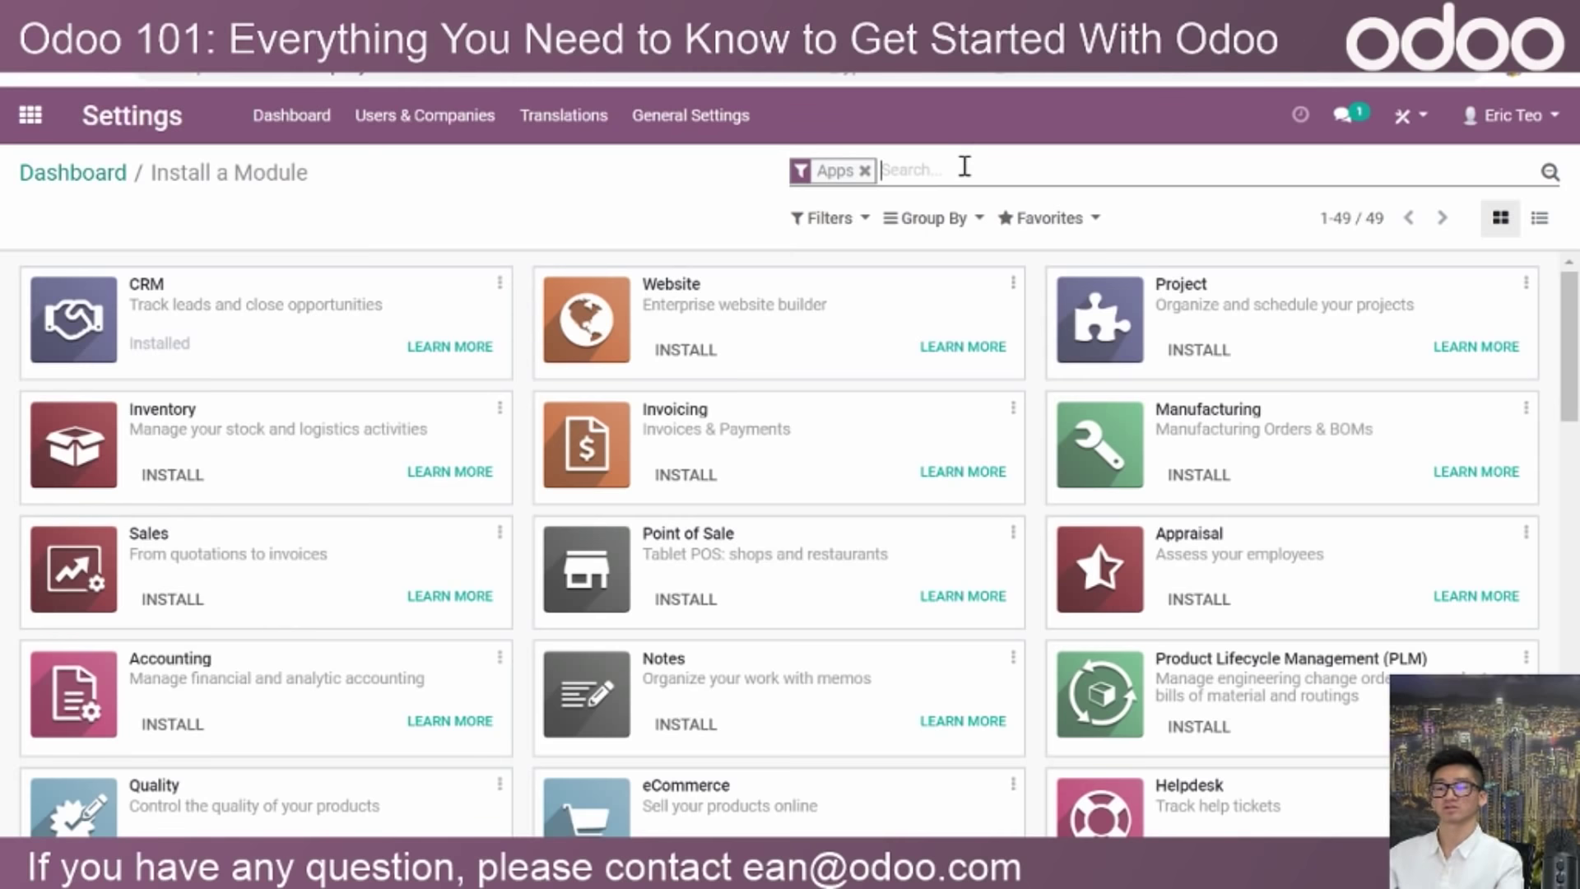
Search the modules for "sales" and install the Sales app, confirming the extra application.
text(sales)
key(Return)
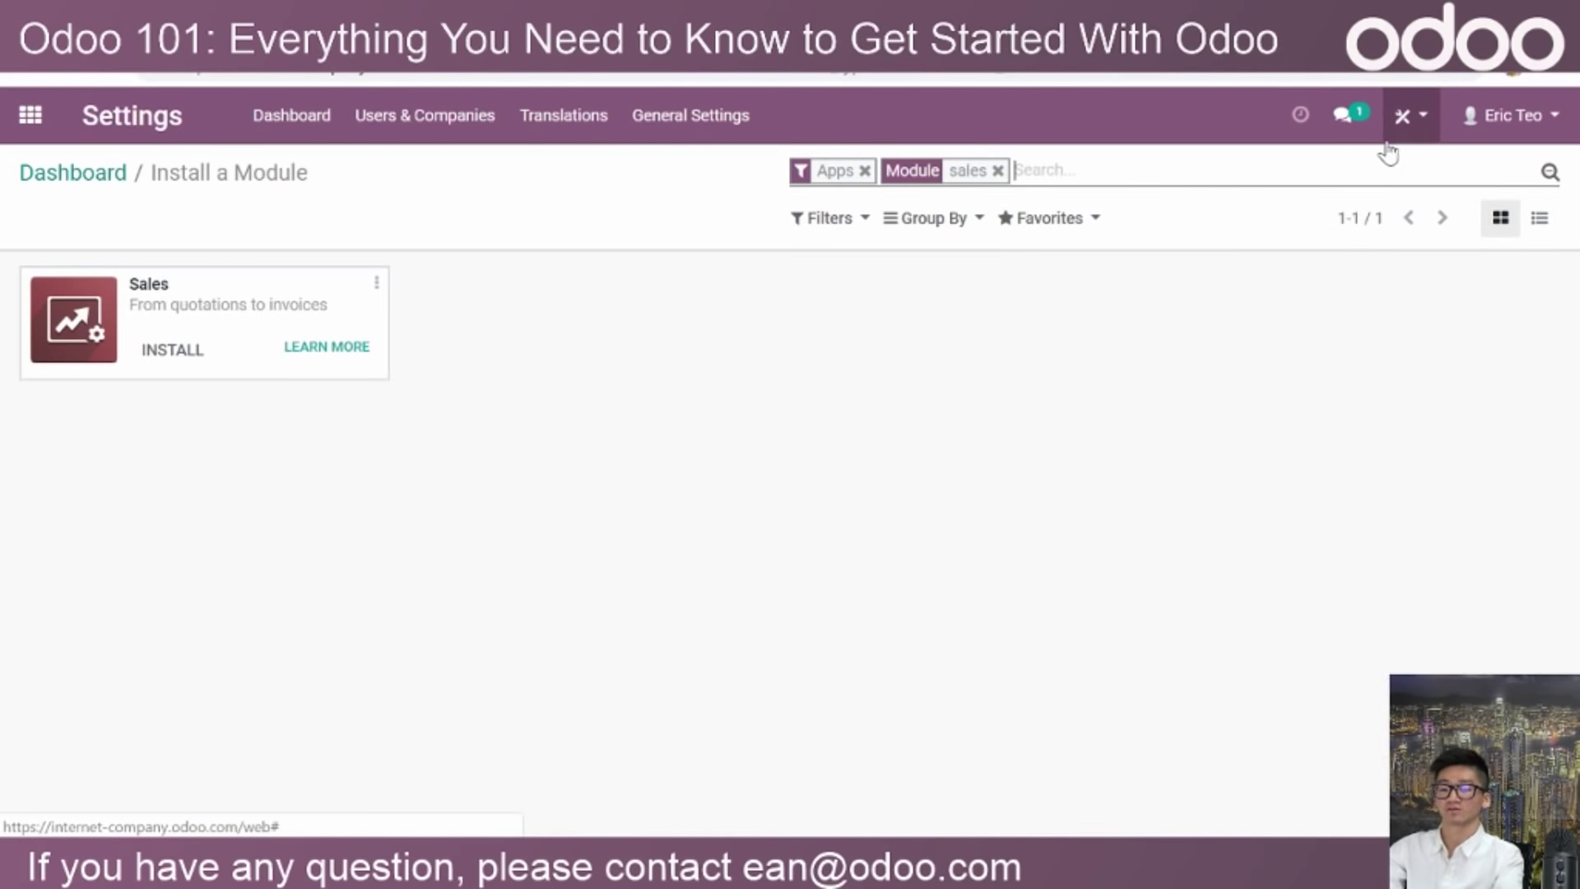
click(176, 350)
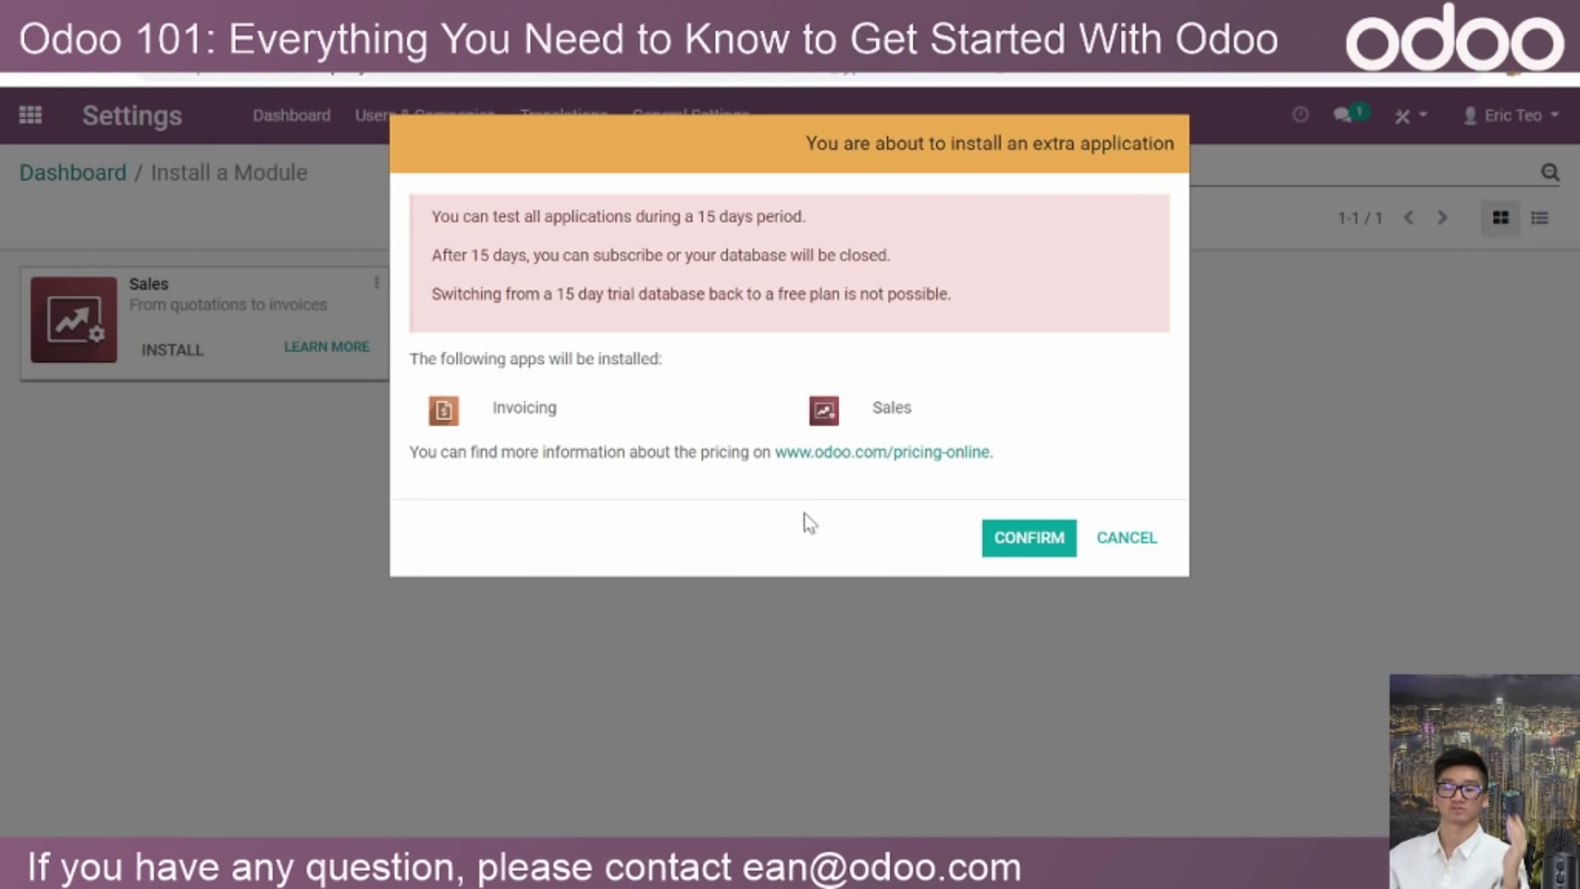
click(1026, 550)
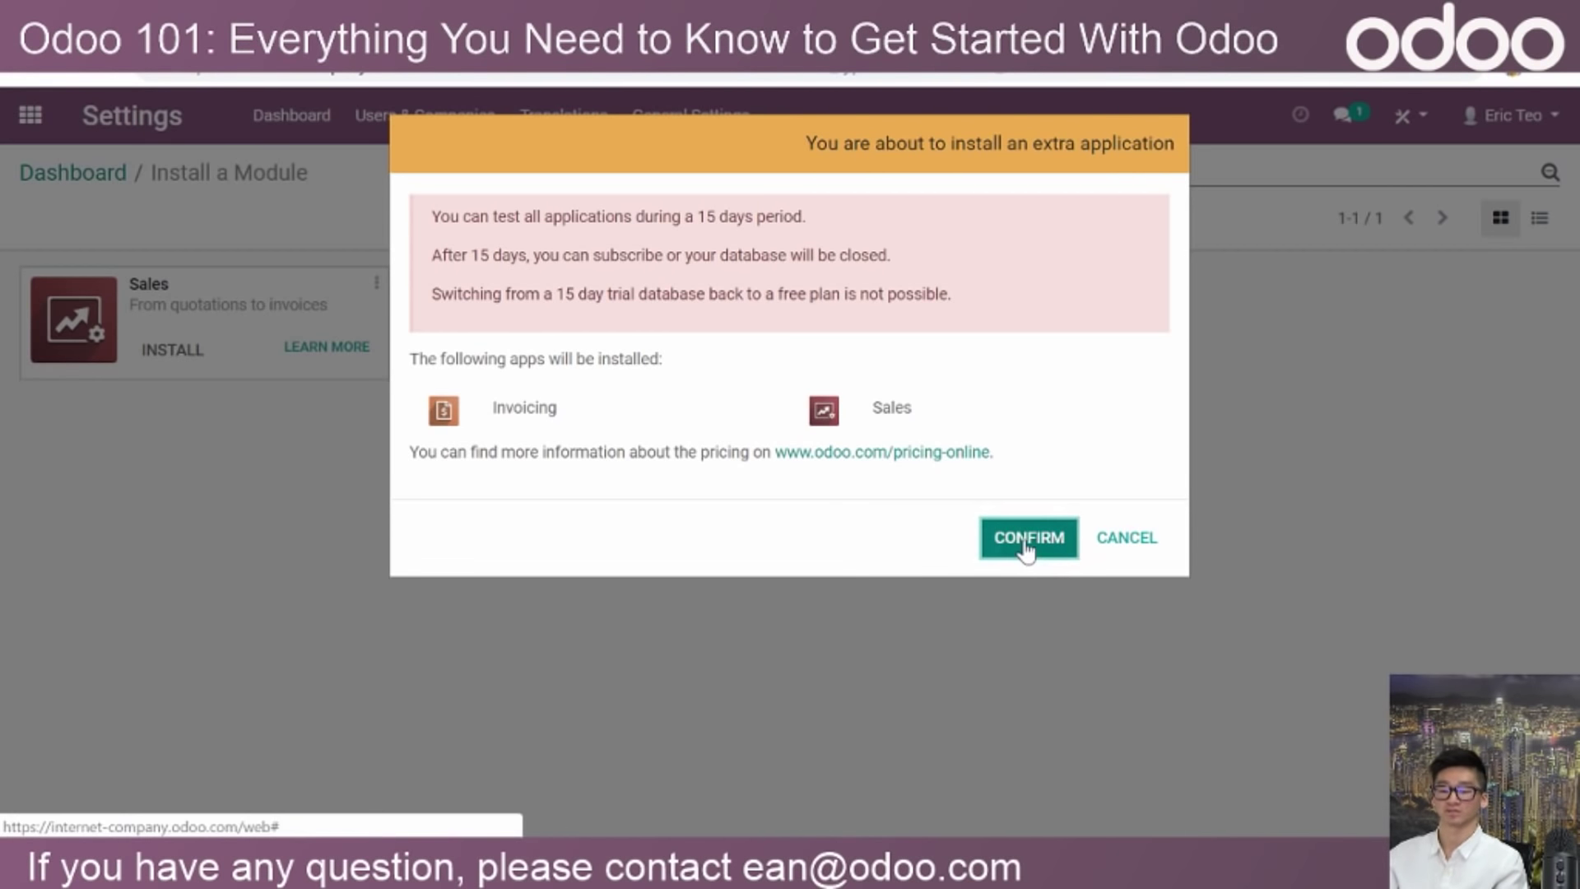
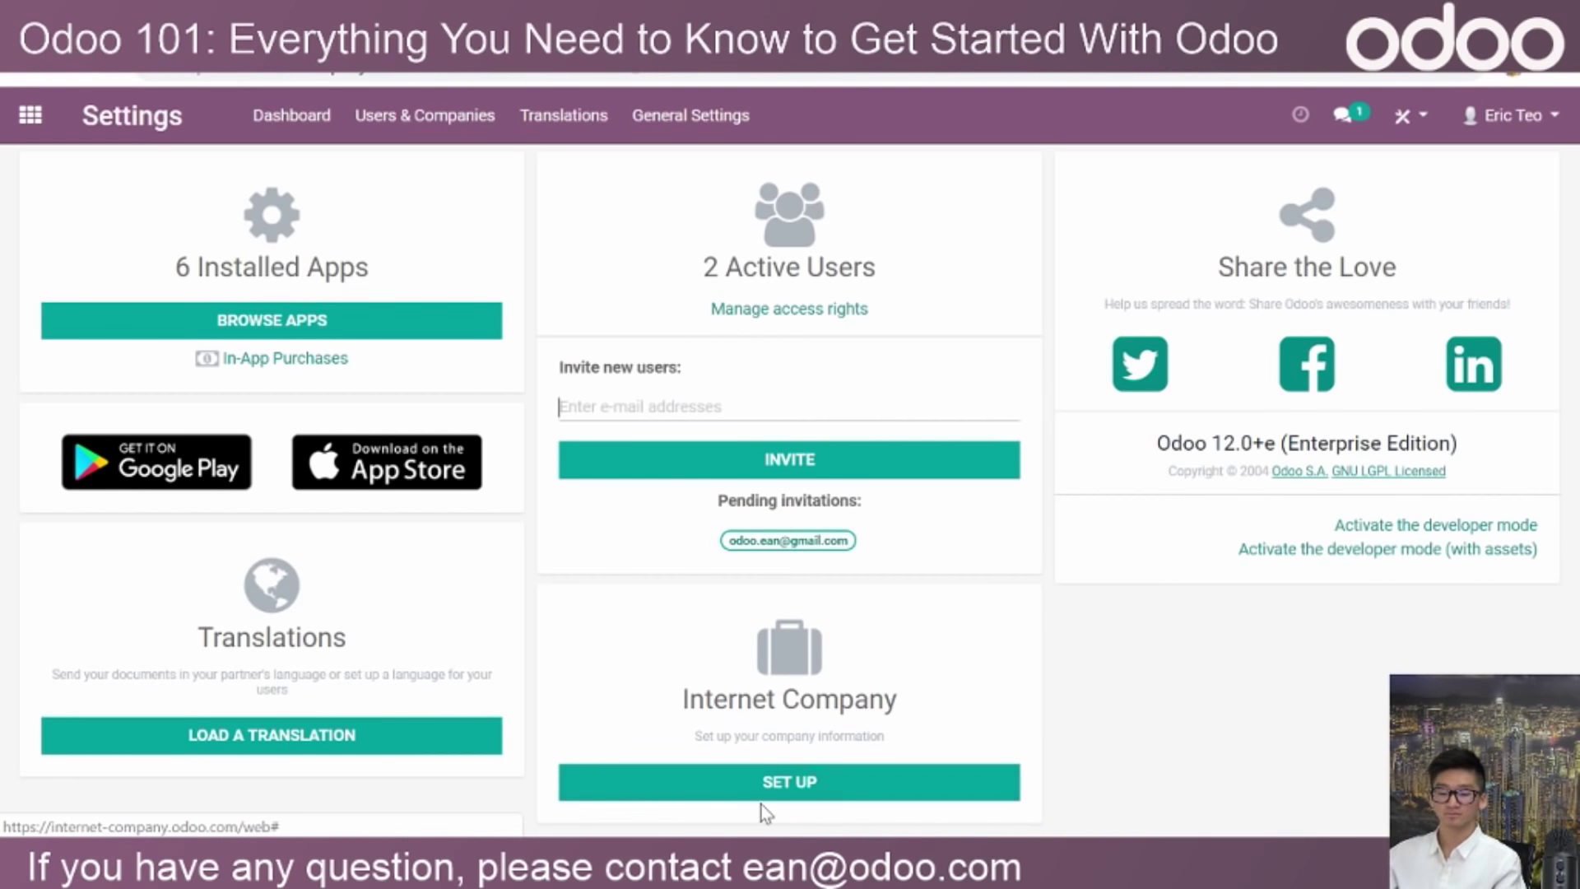
Open the list of internal users in Settings.
click(403, 144)
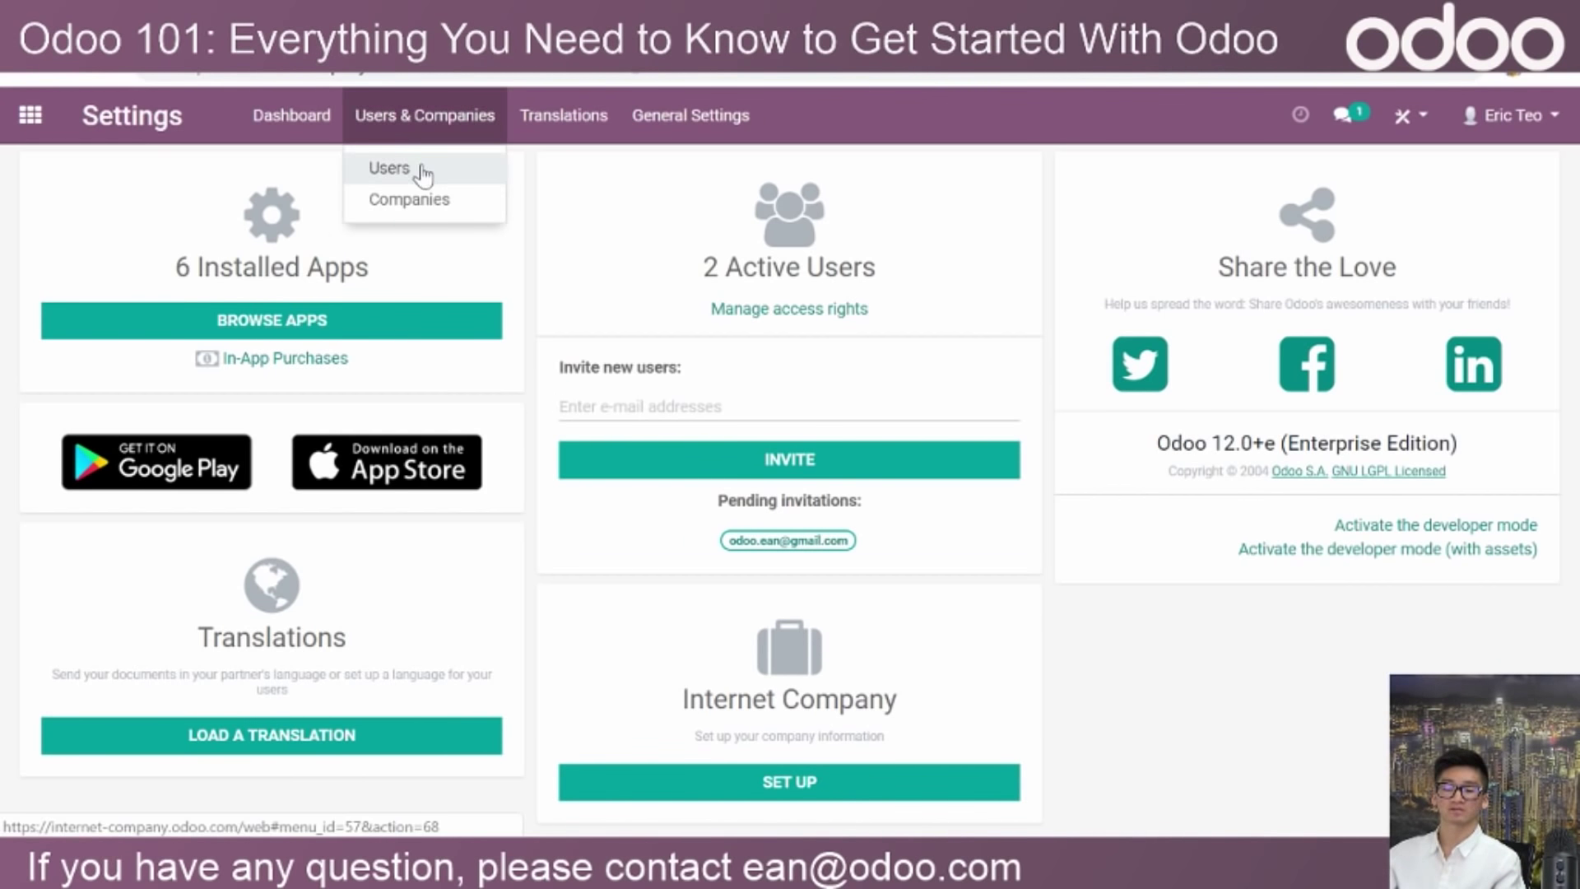
click(420, 169)
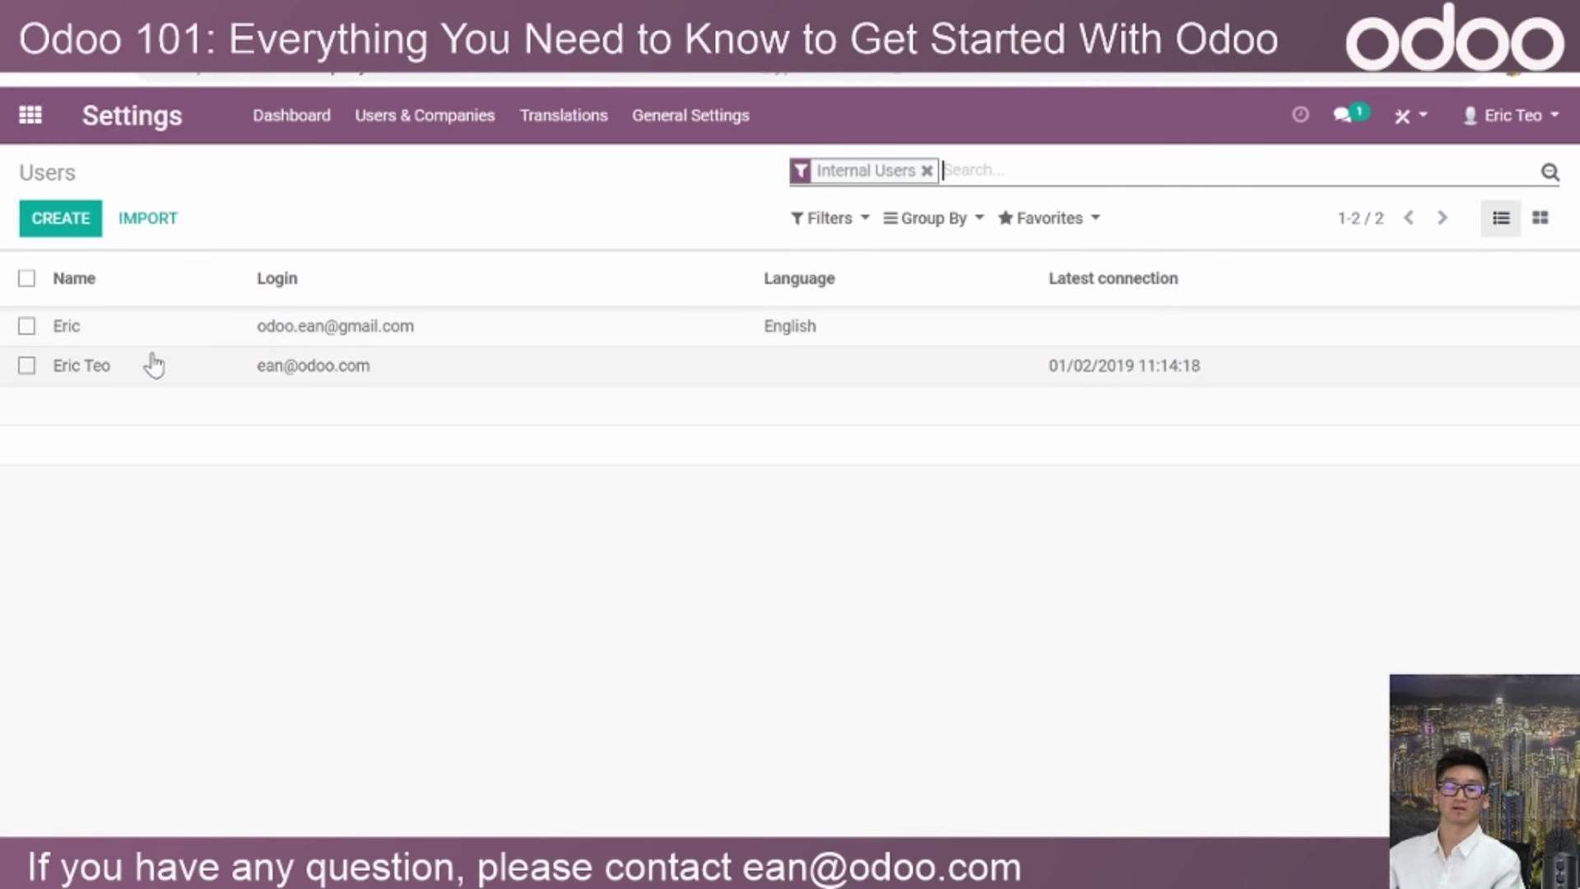
Open the first user in the list for editing and clear their Administration access.
click(297, 339)
click(49, 214)
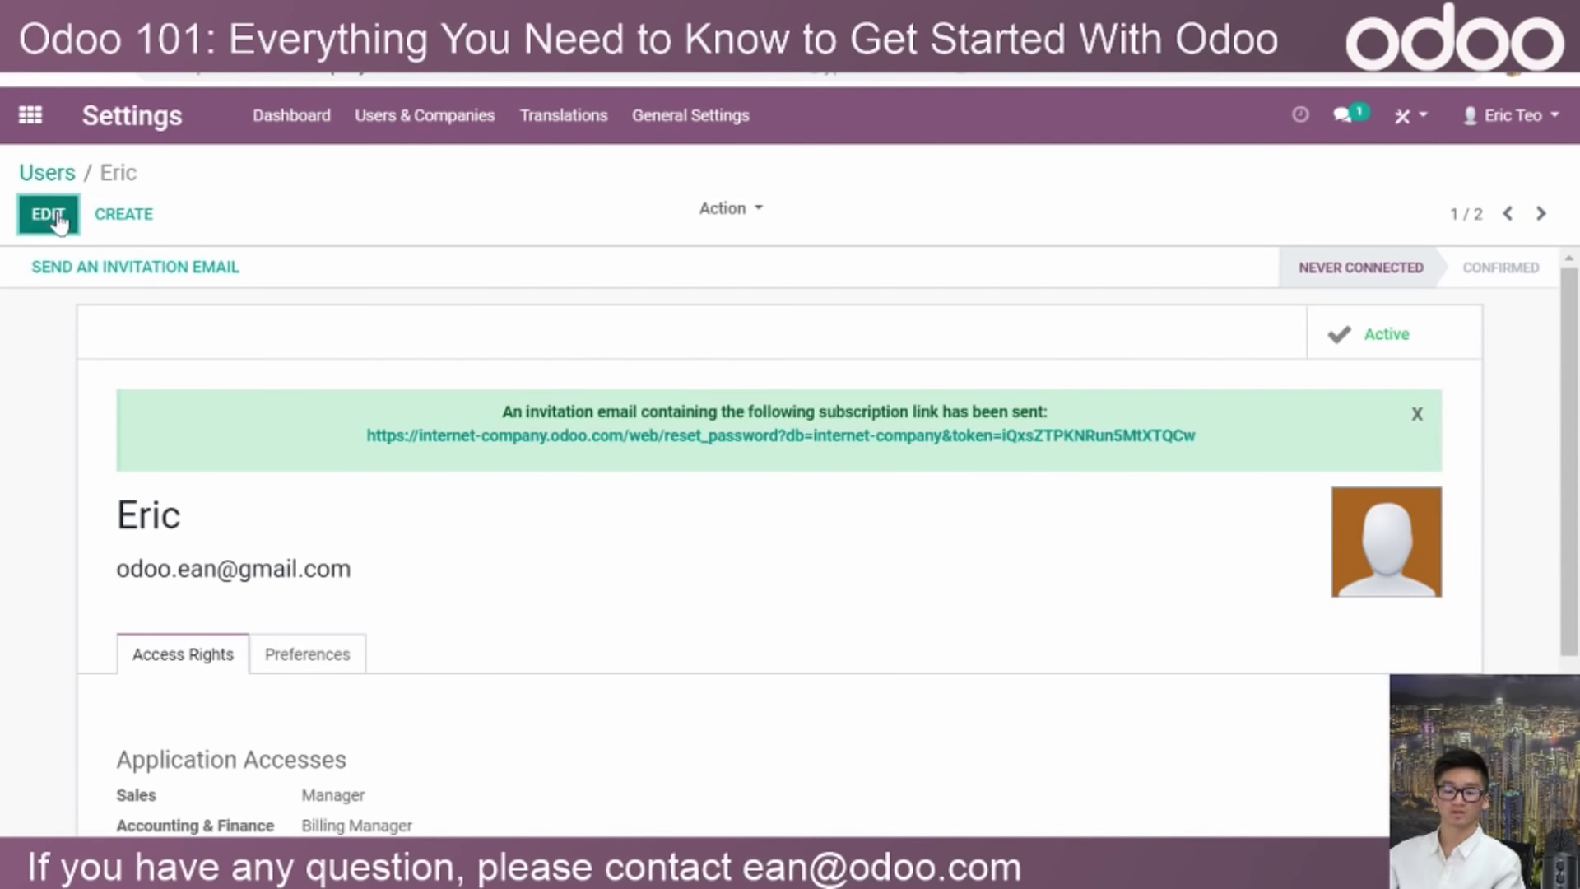
scroll(337, 527, down, 2)
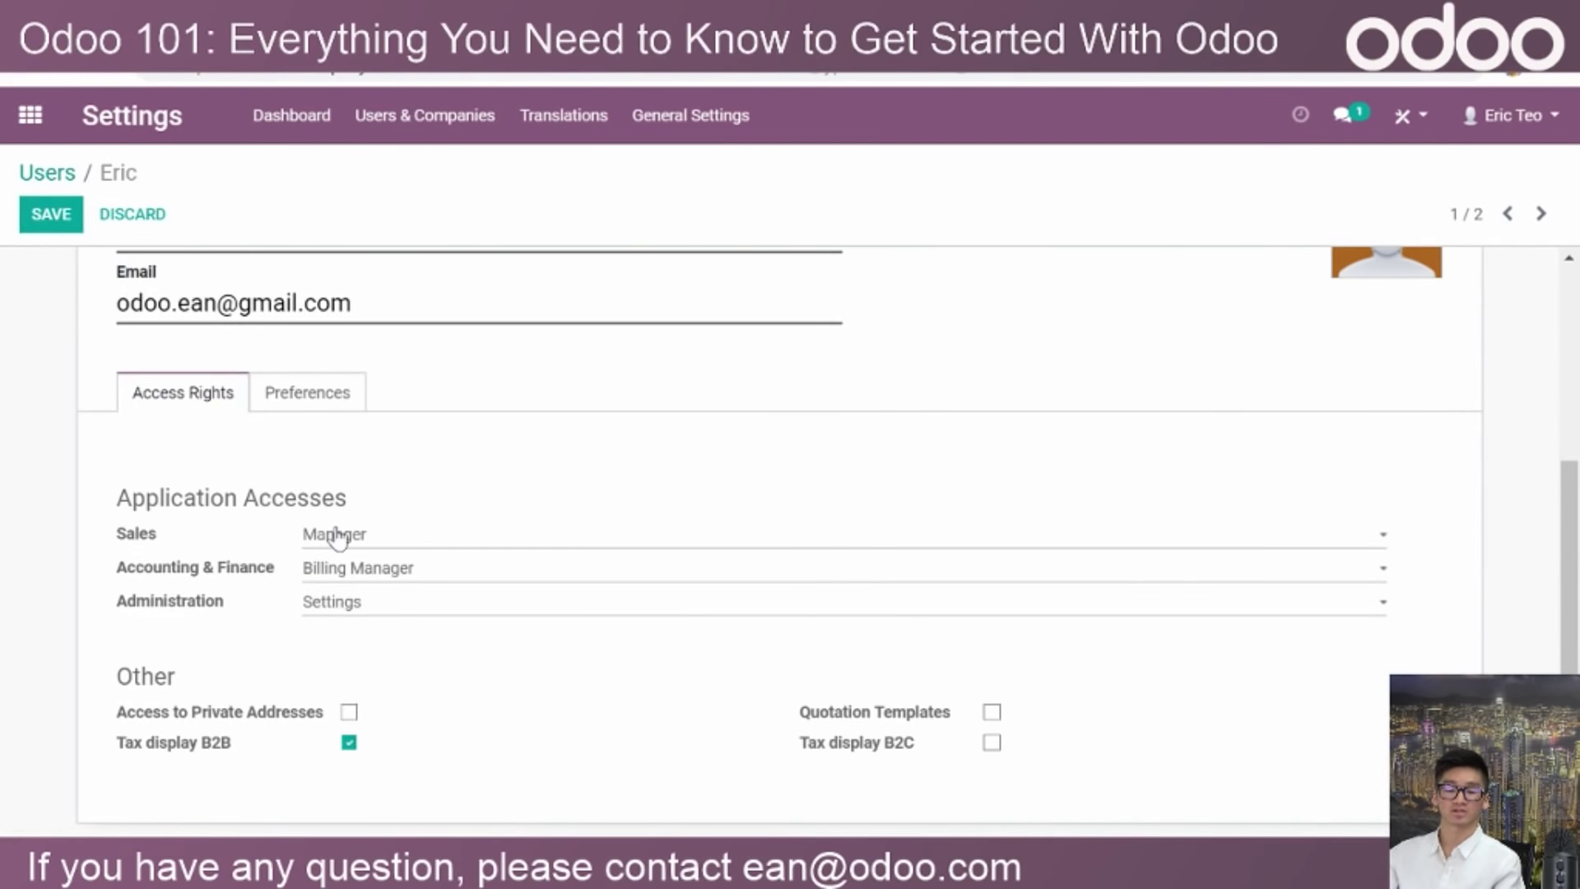
click(370, 607)
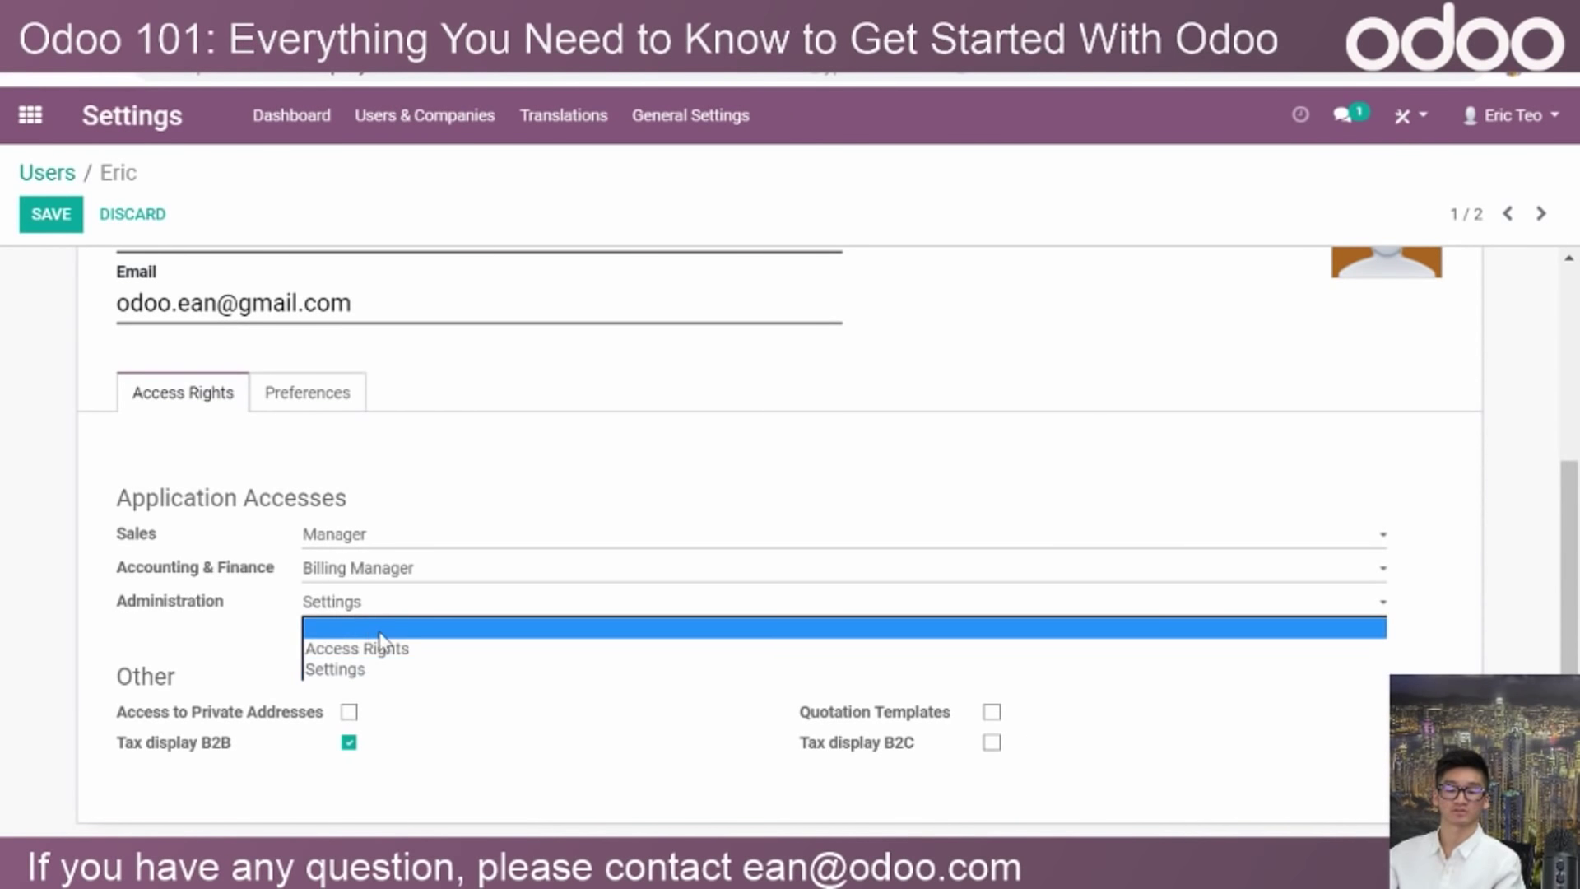
click(326, 632)
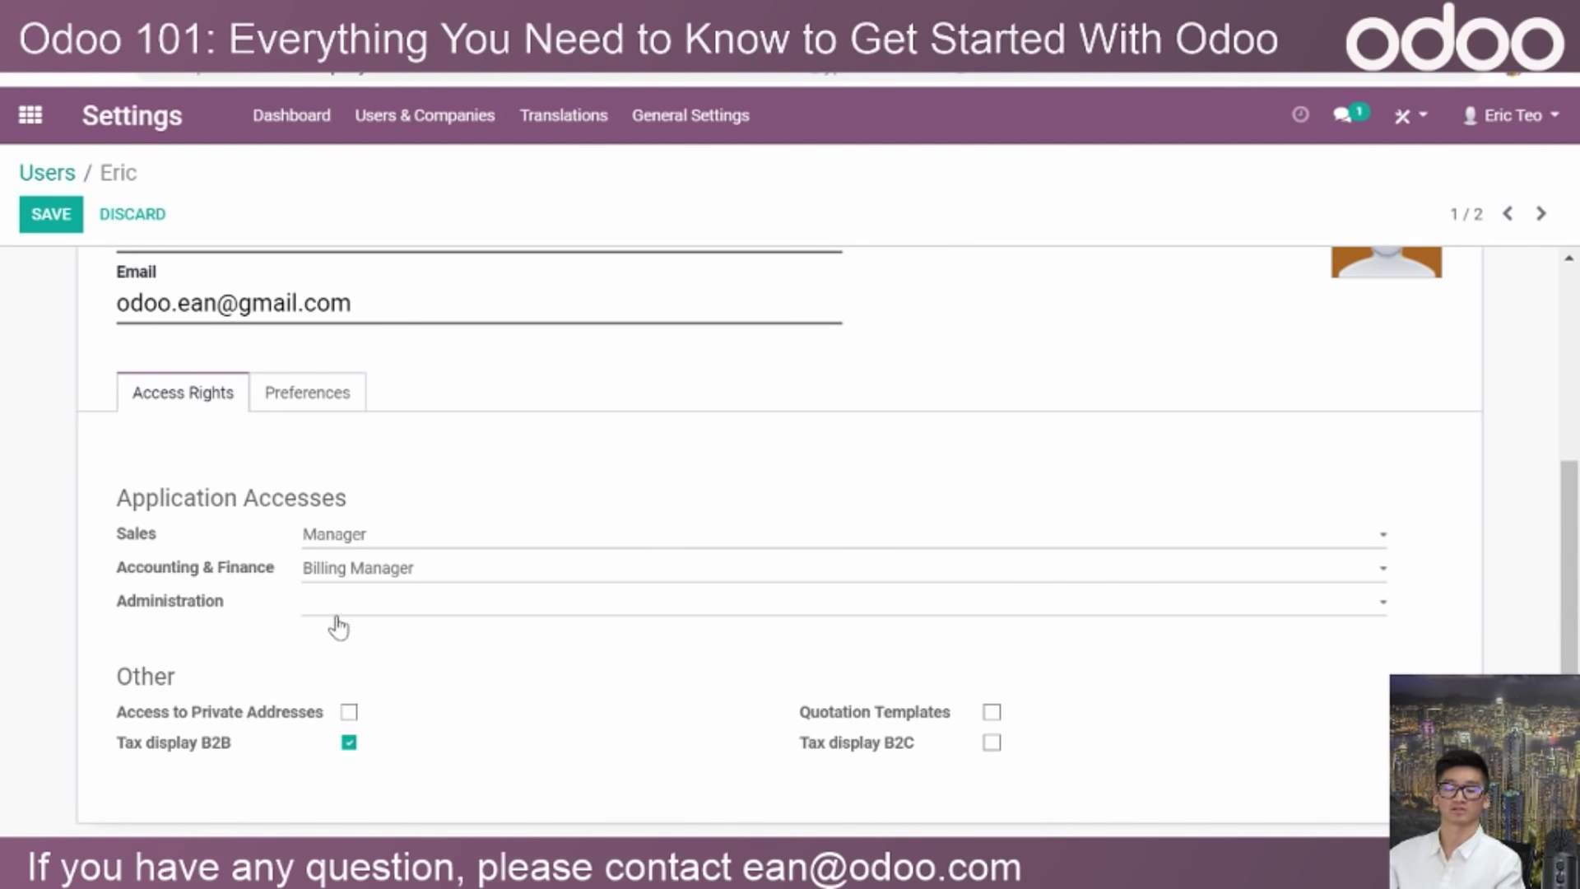
Keep the user's Sales access at Manager and clear their Accounting & Finance access.
click(365, 545)
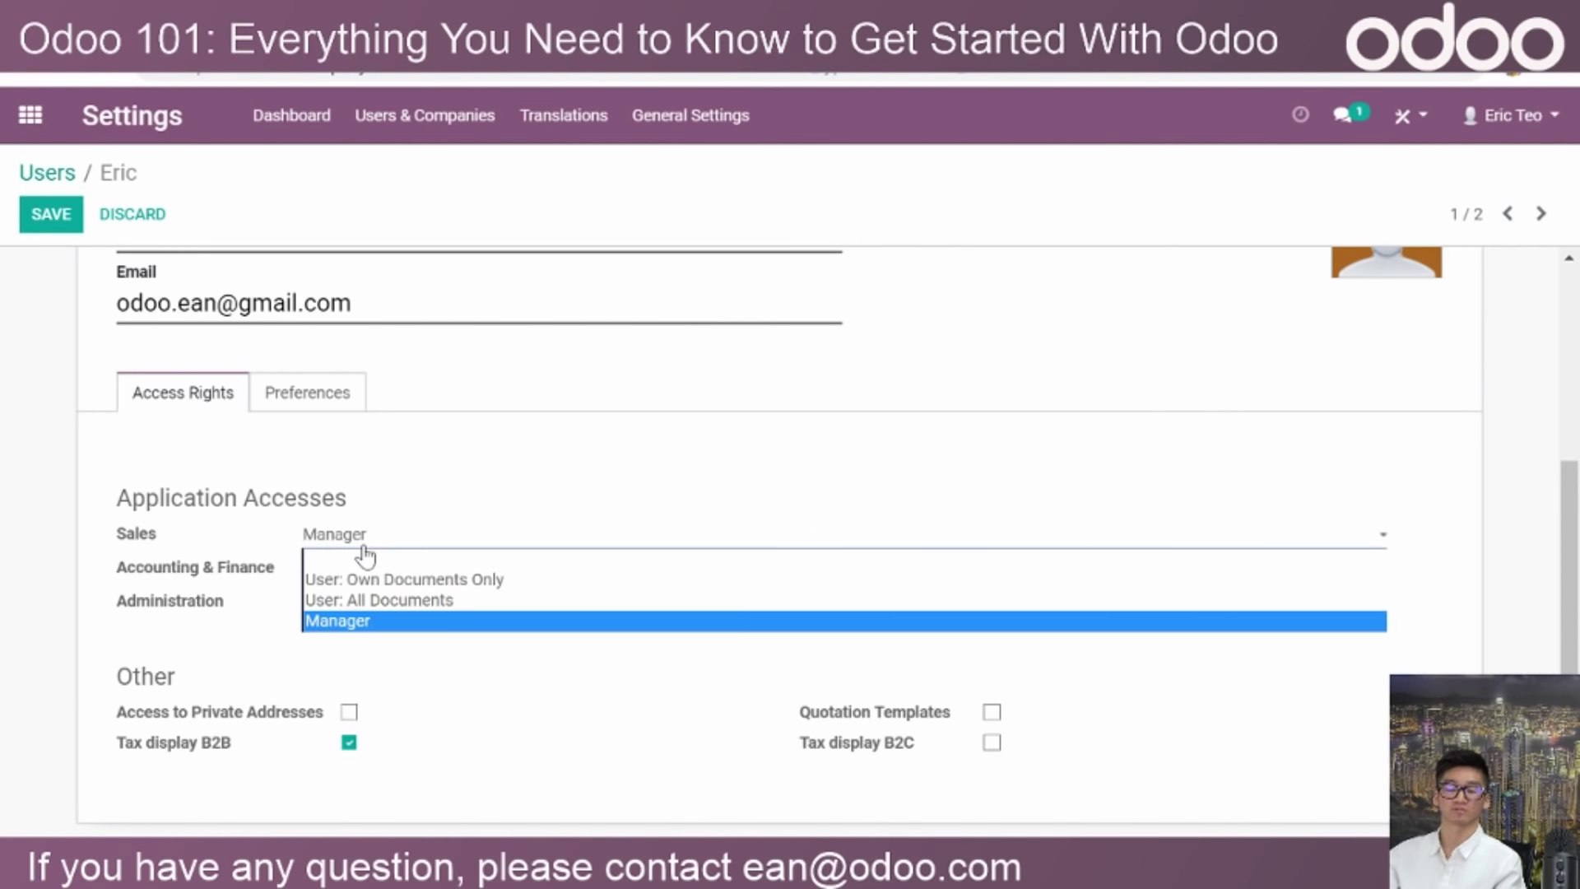
click(365, 626)
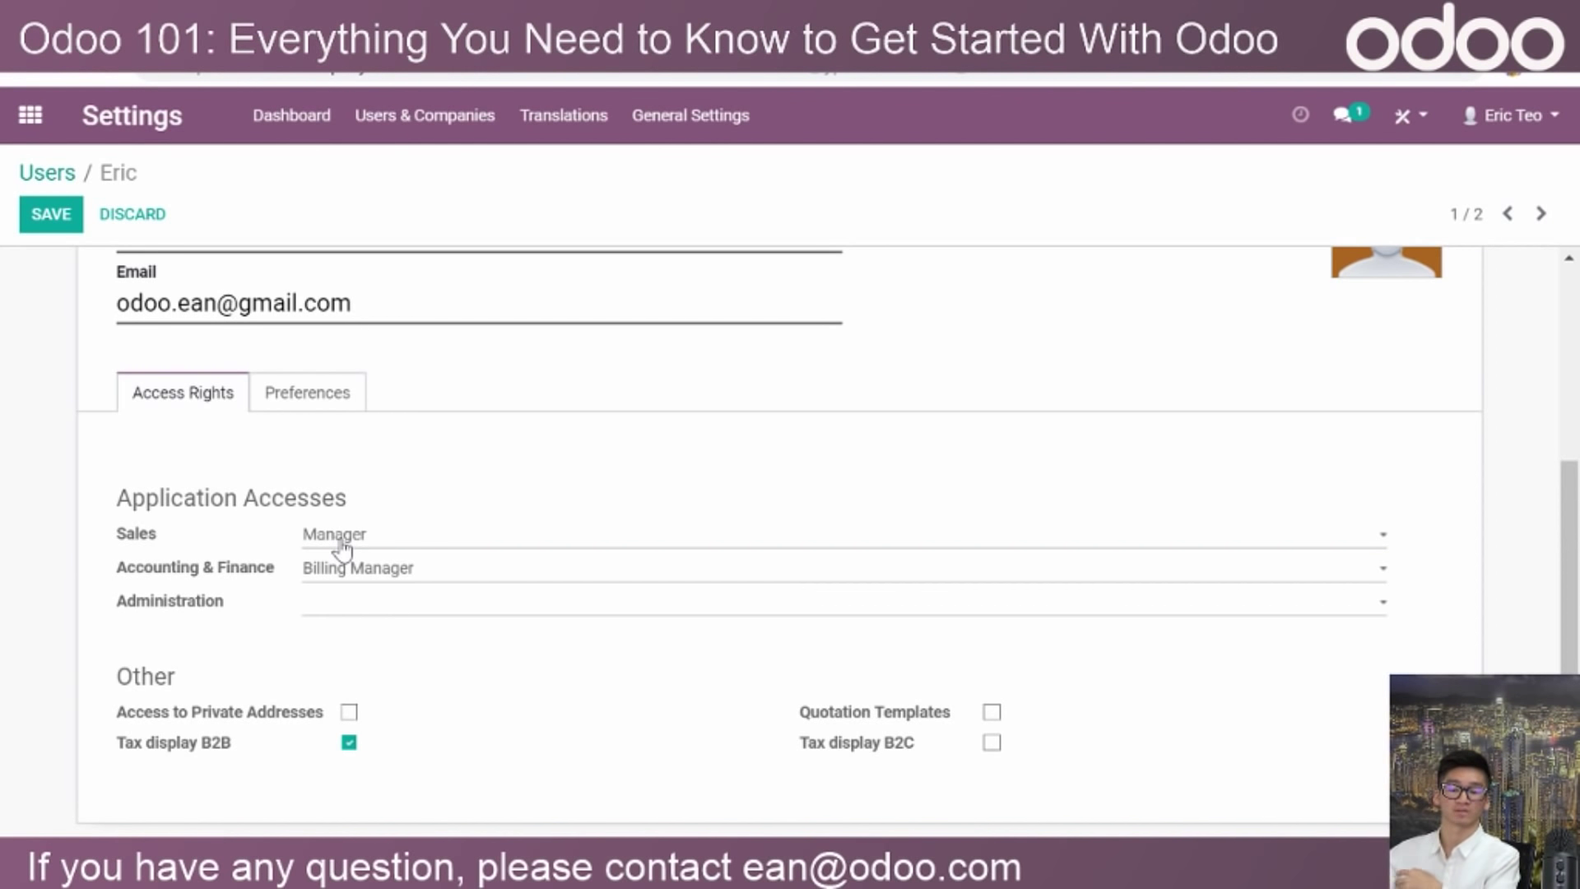
click(372, 575)
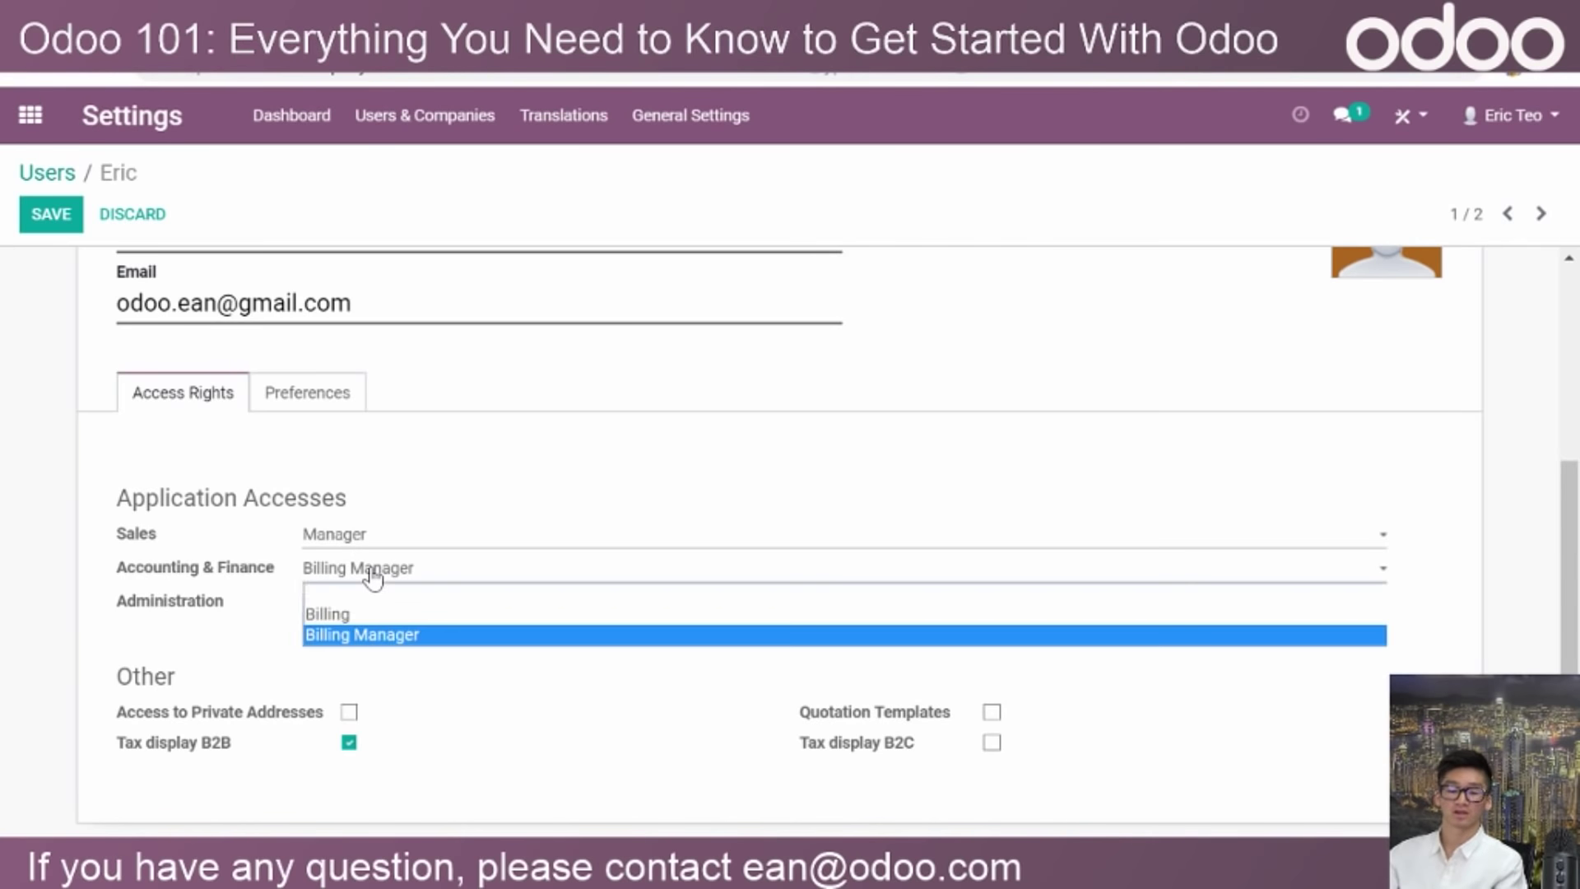
click(387, 616)
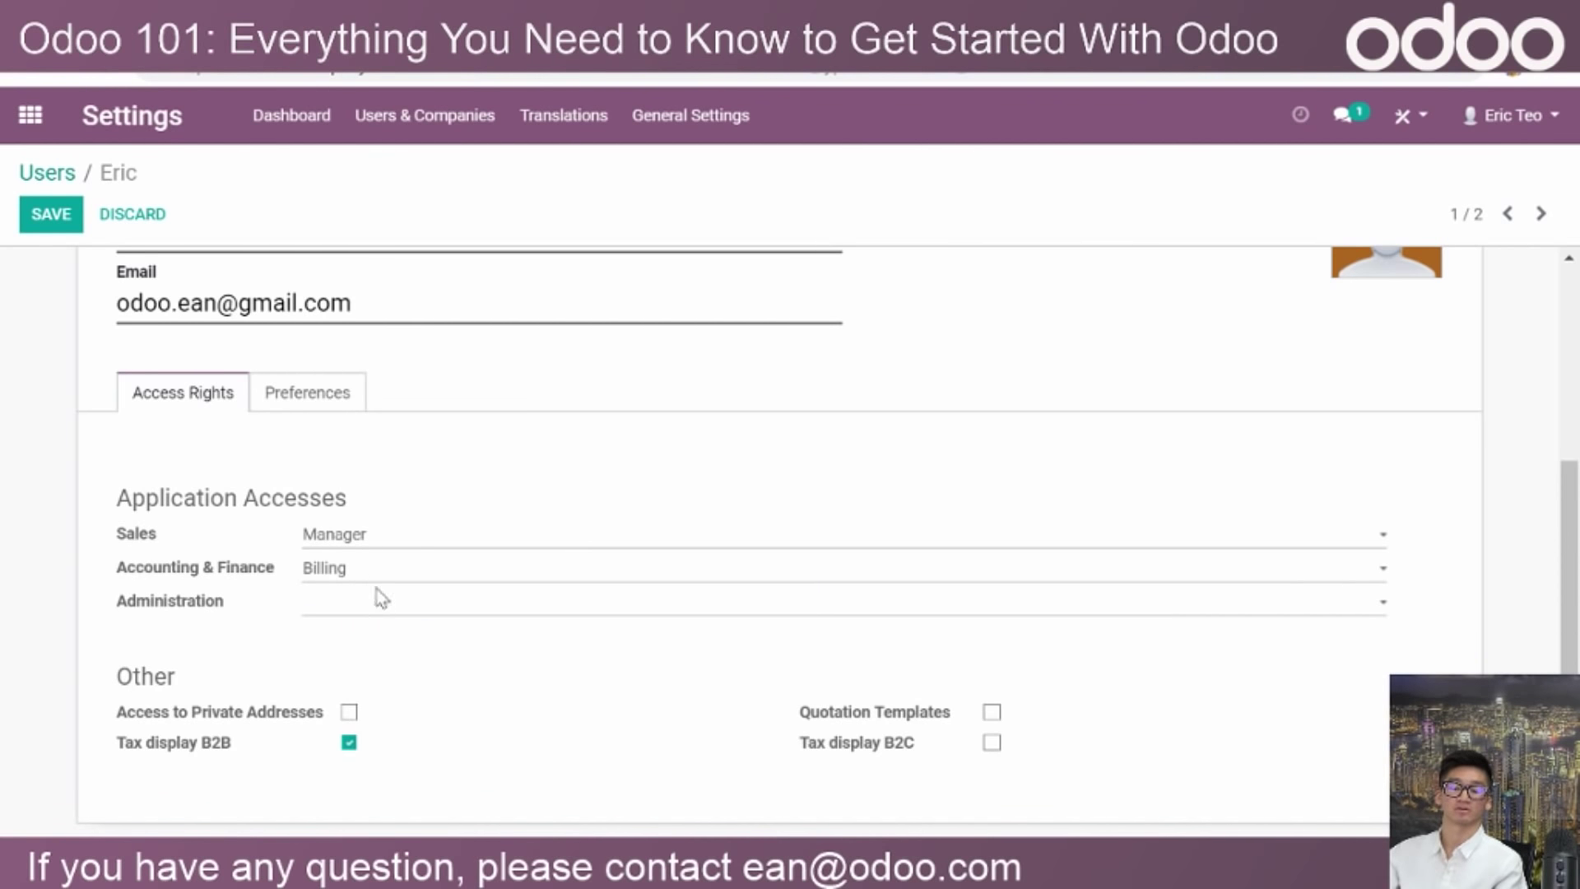
click(375, 576)
click(370, 593)
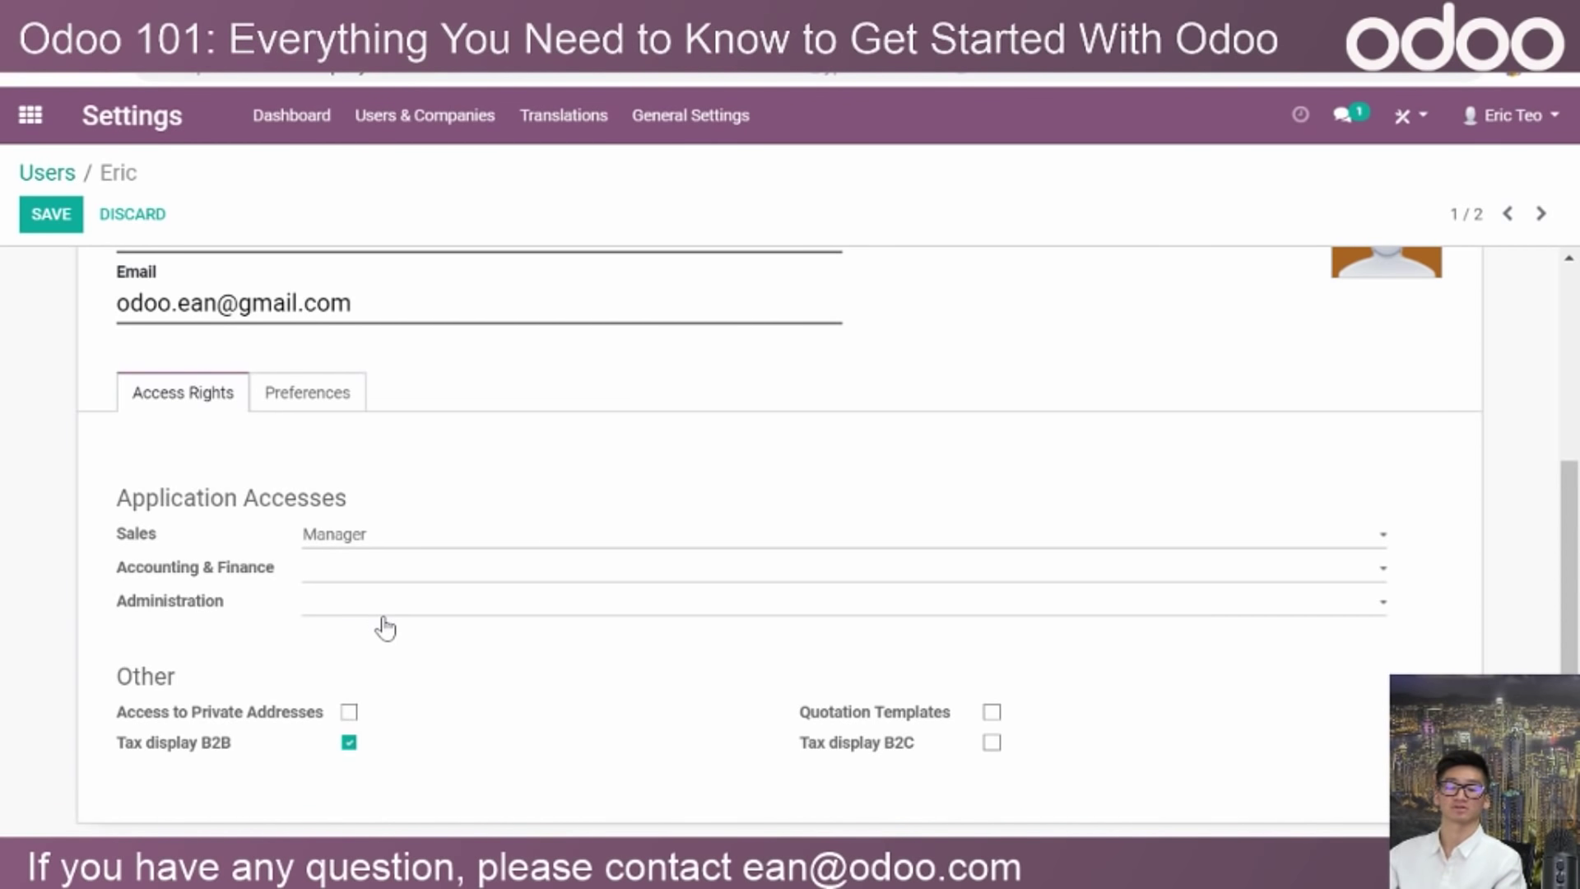
Examine the user's Preferences, including language, timezone, notification management, alias and signature.
scroll(386, 627, up, 3)
scroll(385, 627, down, 3)
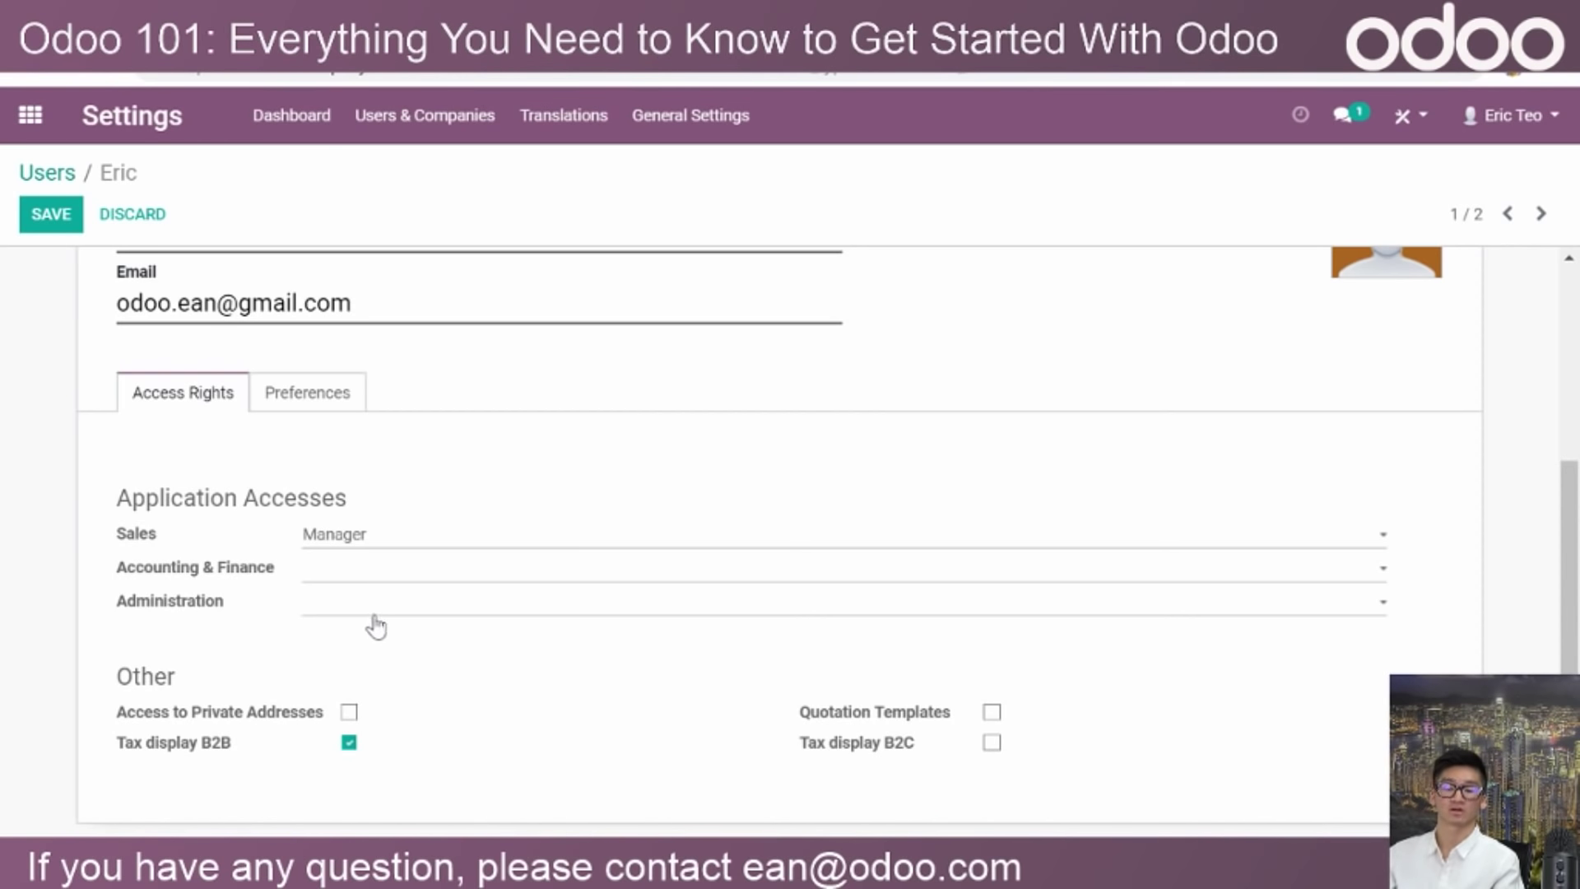
scroll(292, 601, up, 3)
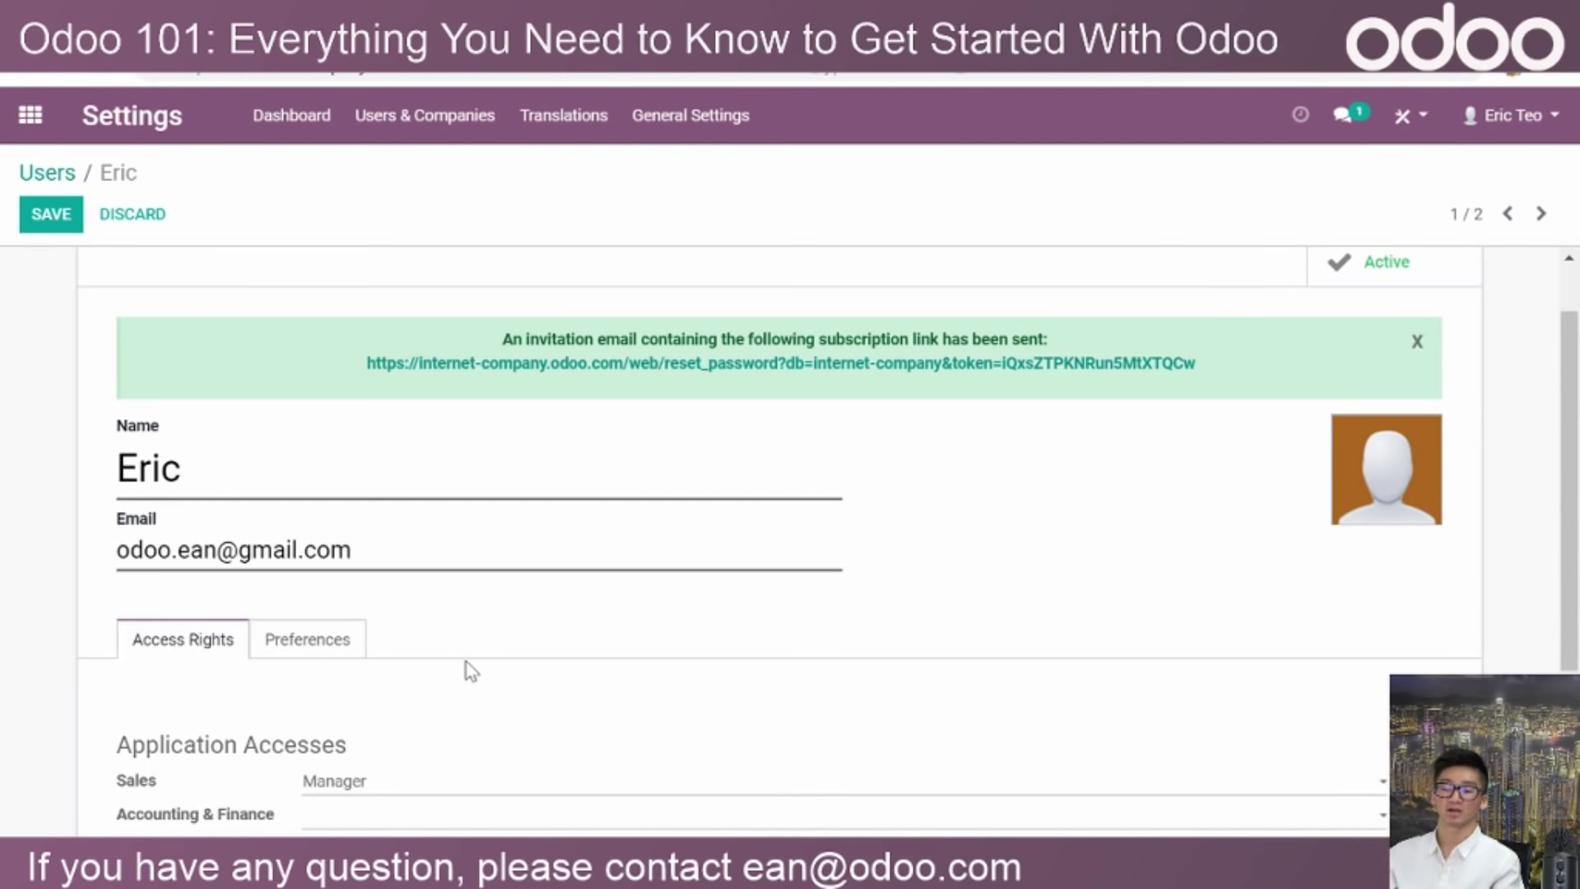
scroll(471, 671, down, 2)
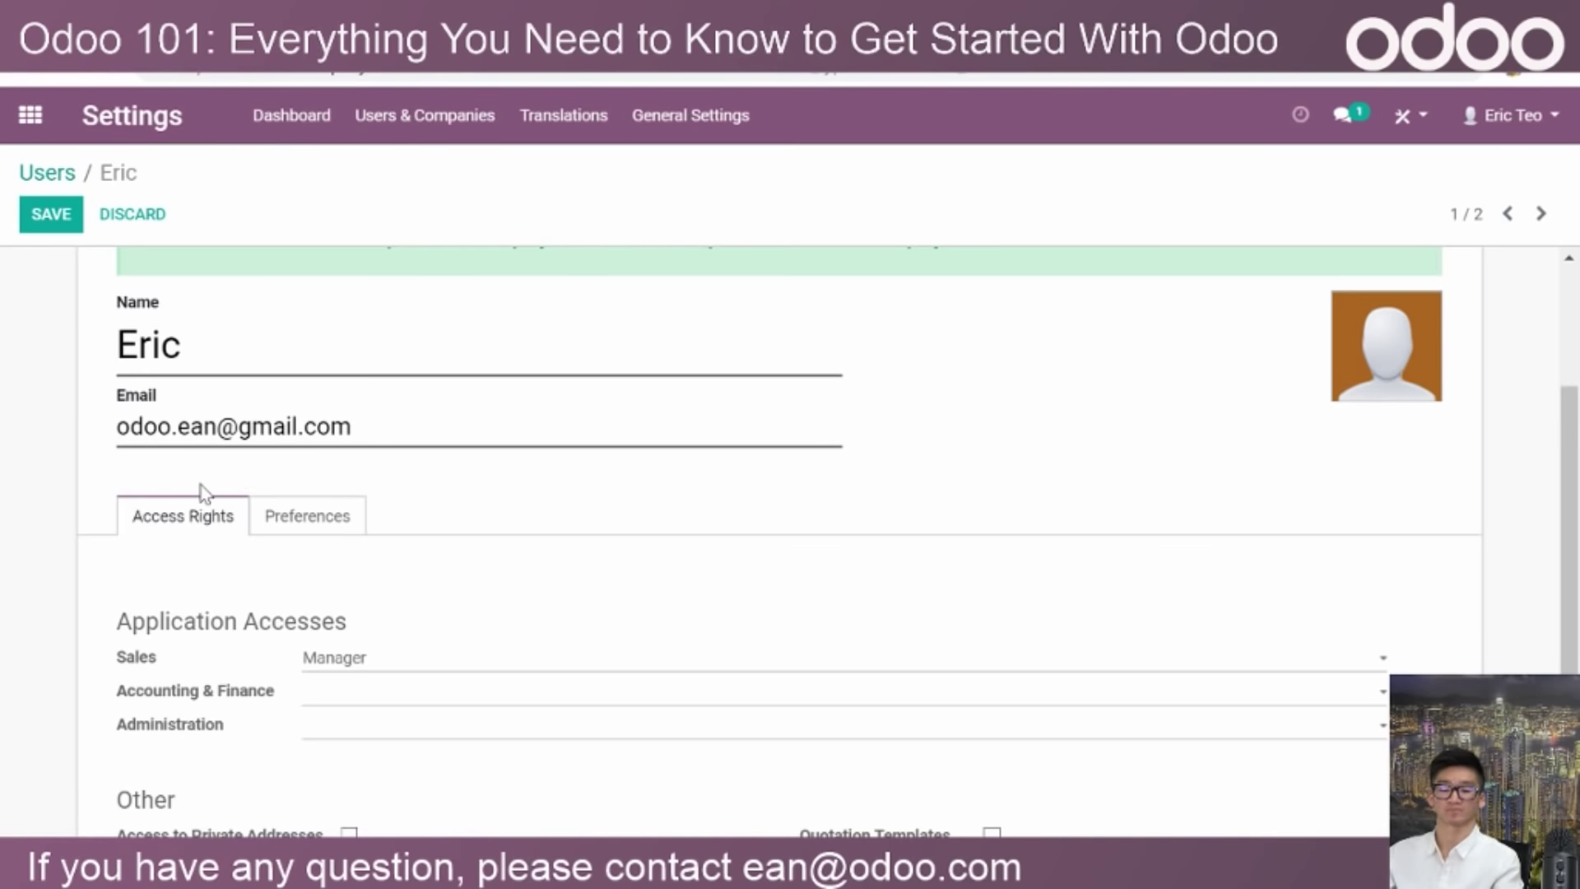
click(304, 522)
scroll(305, 525, down, 3)
scroll(304, 524, up, 2)
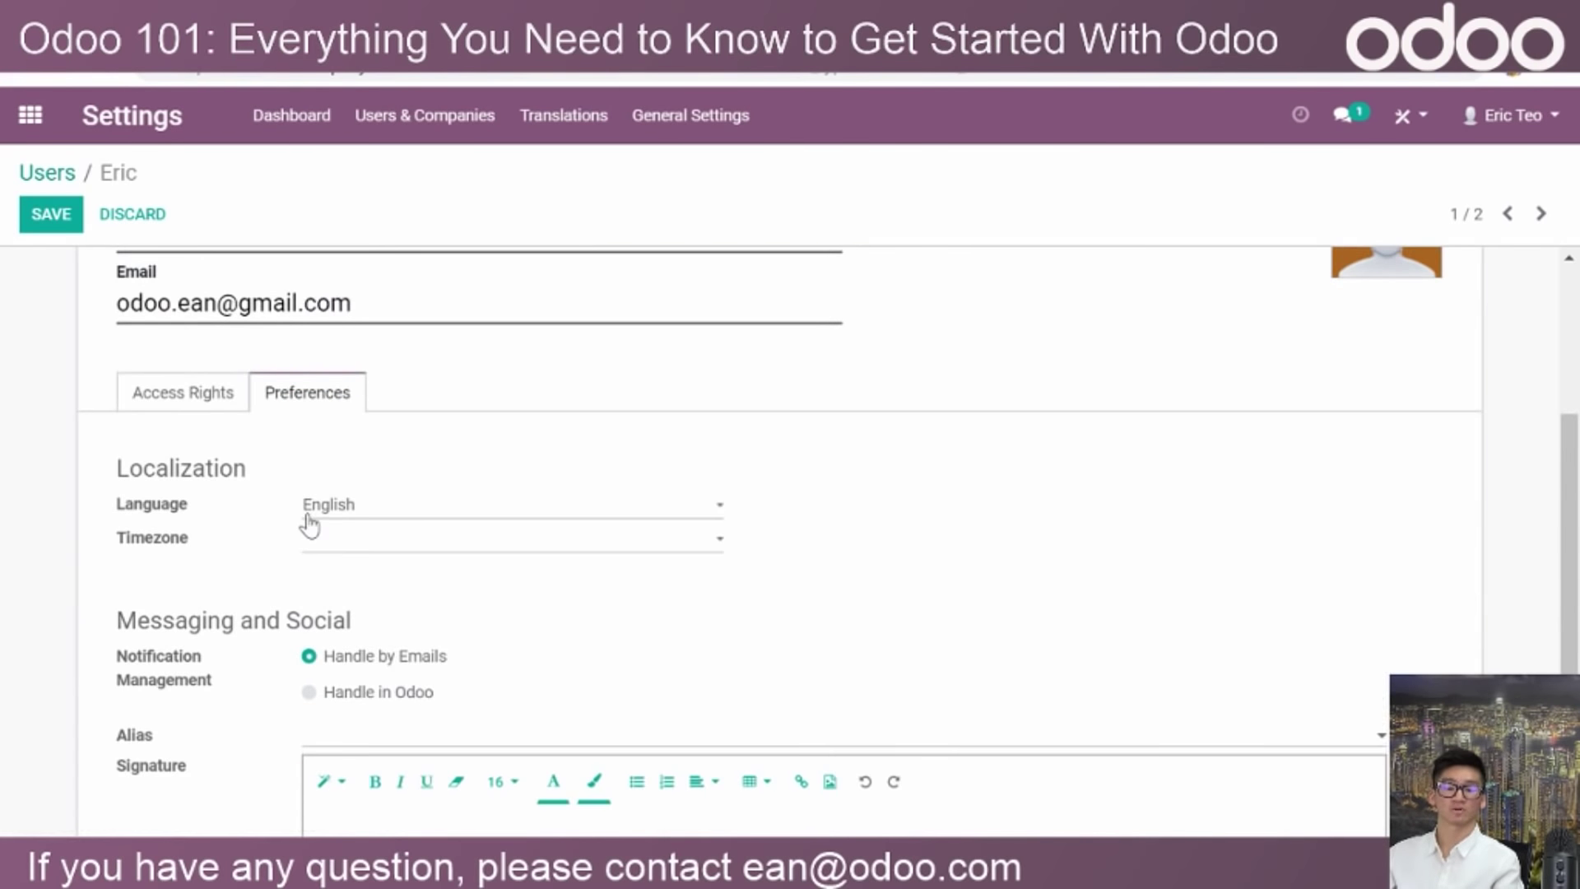
scroll(329, 527, down, 1)
scroll(370, 527, up, 2)
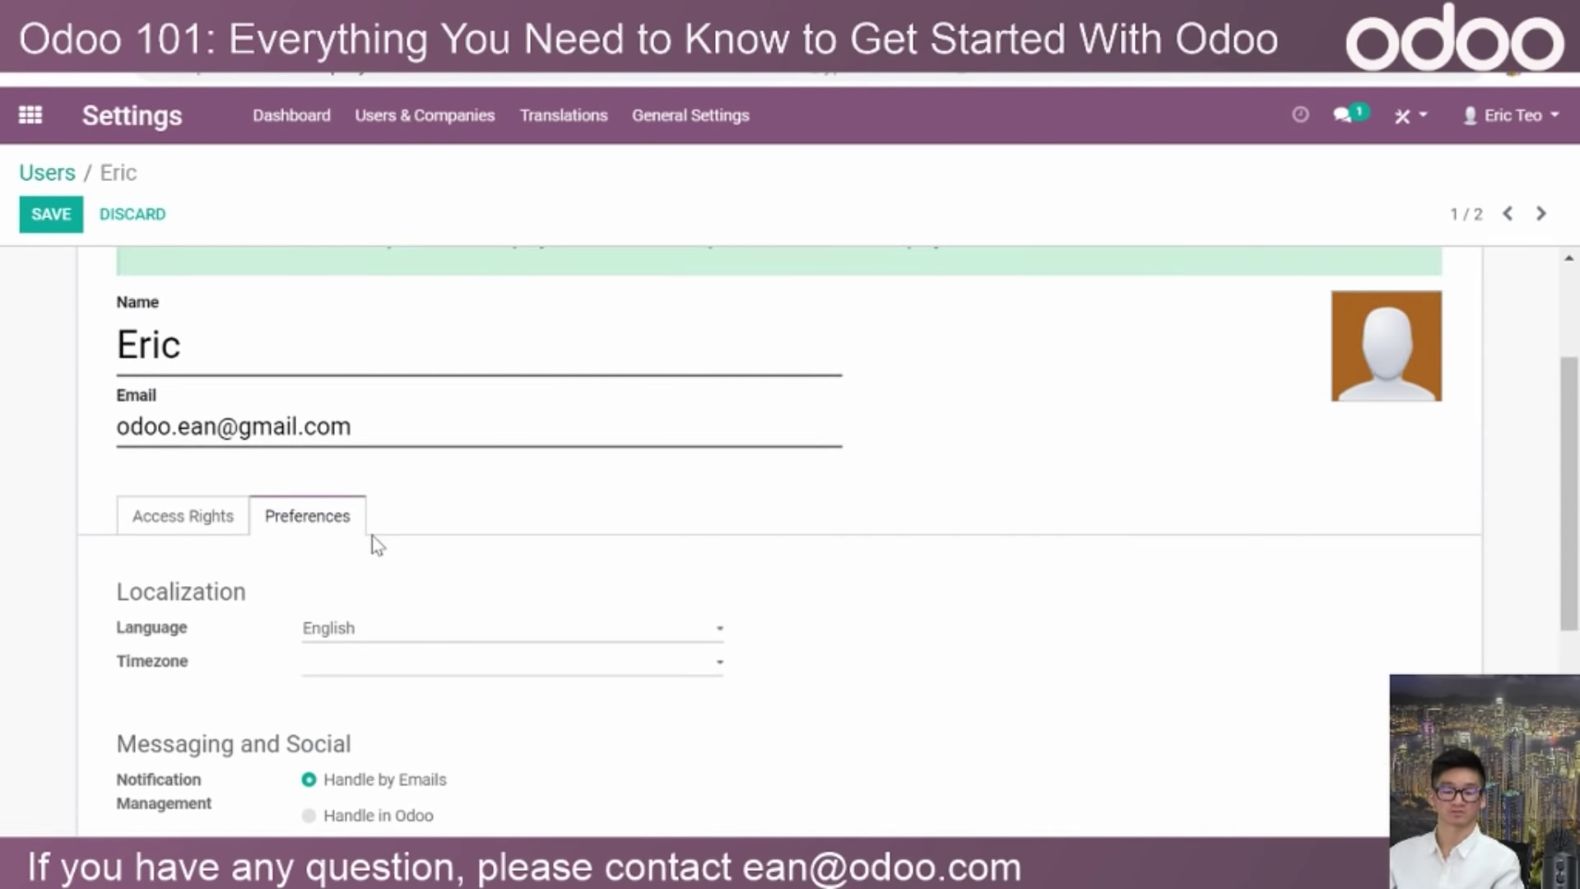
scroll(372, 544, up, 2)
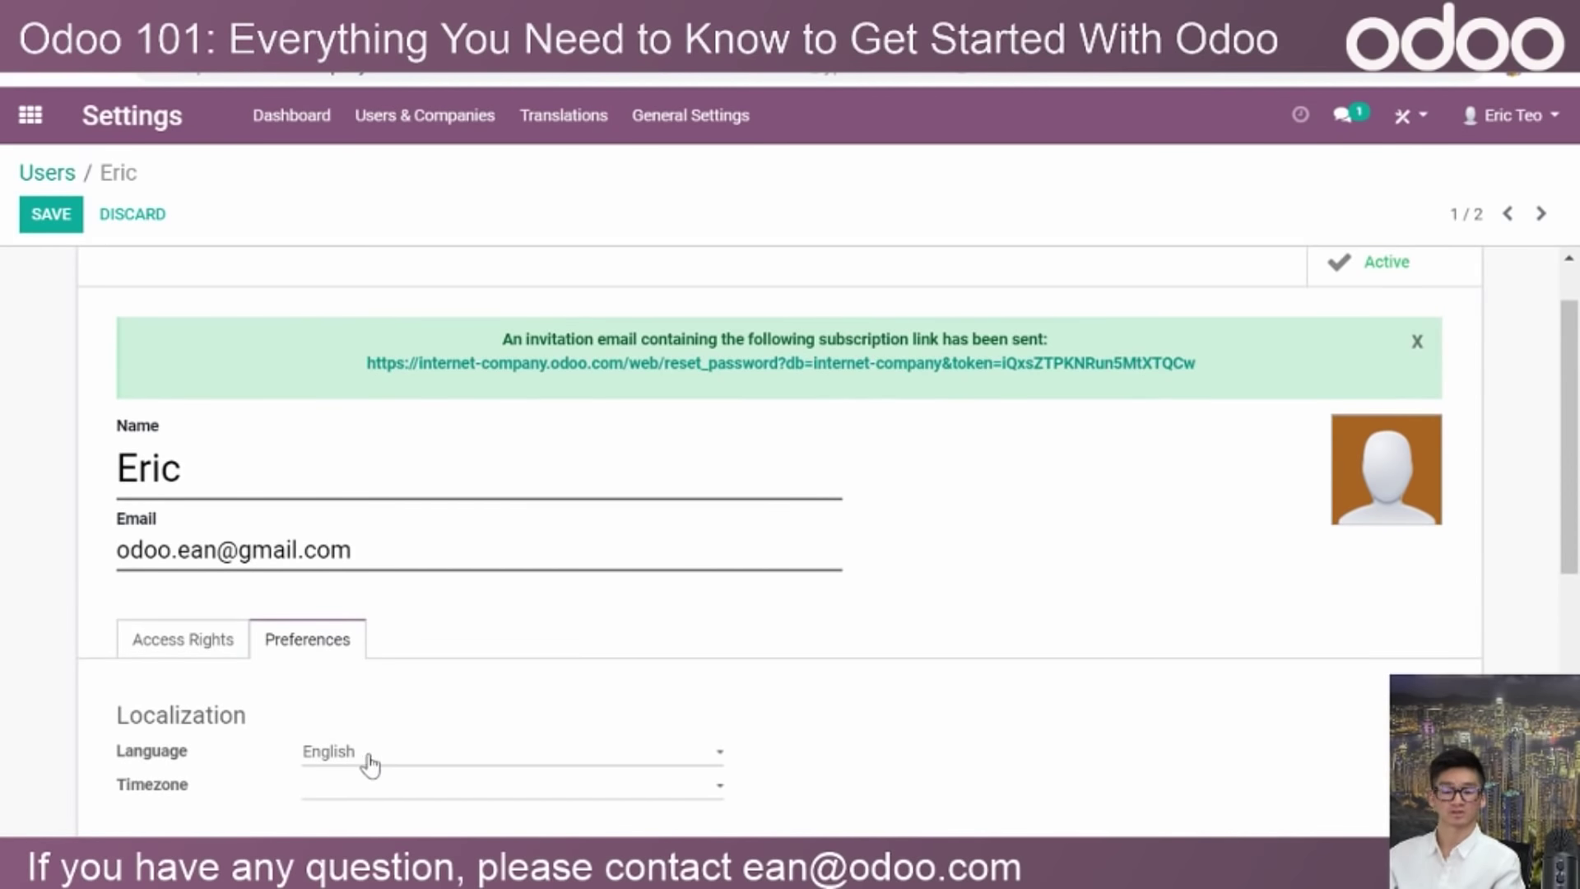
click(375, 764)
scroll(370, 765, down, 2)
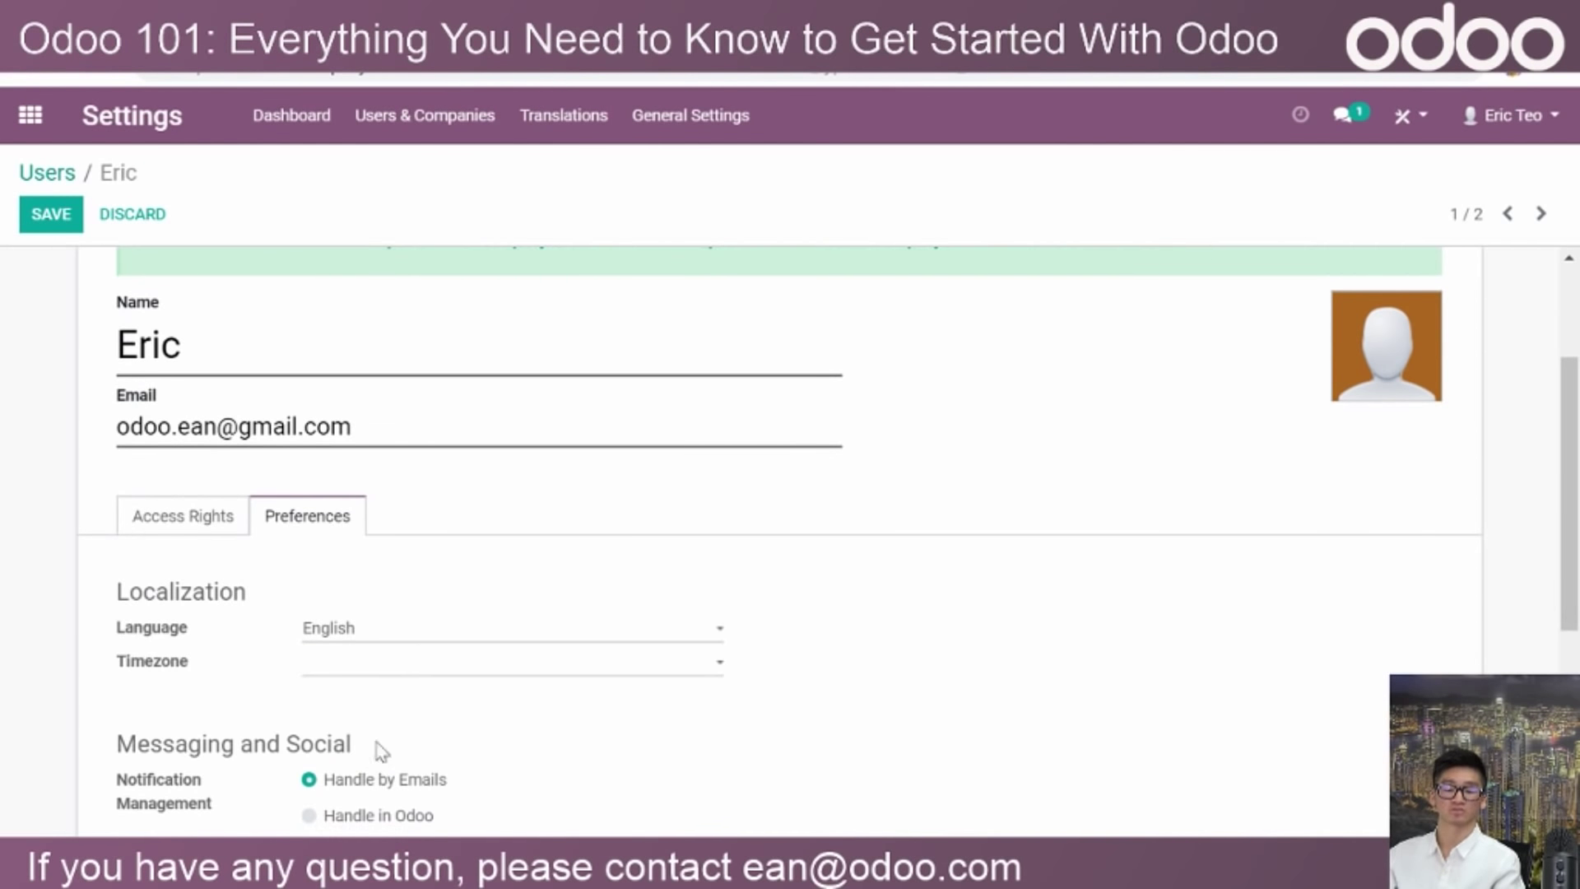
scroll(409, 650, up, 2)
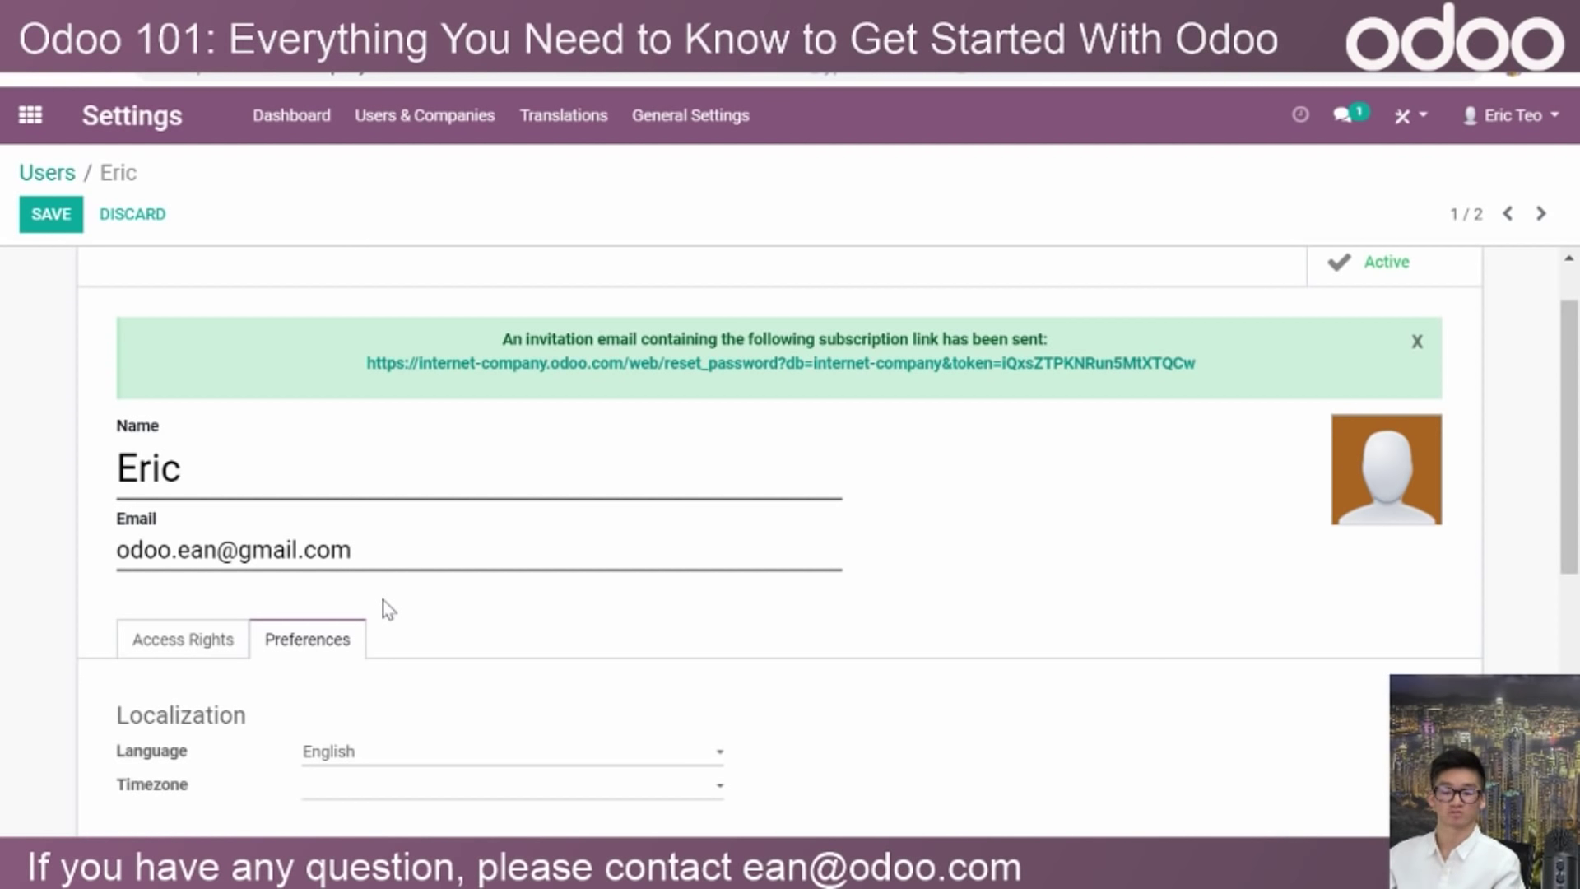
scroll(388, 609, down, 2)
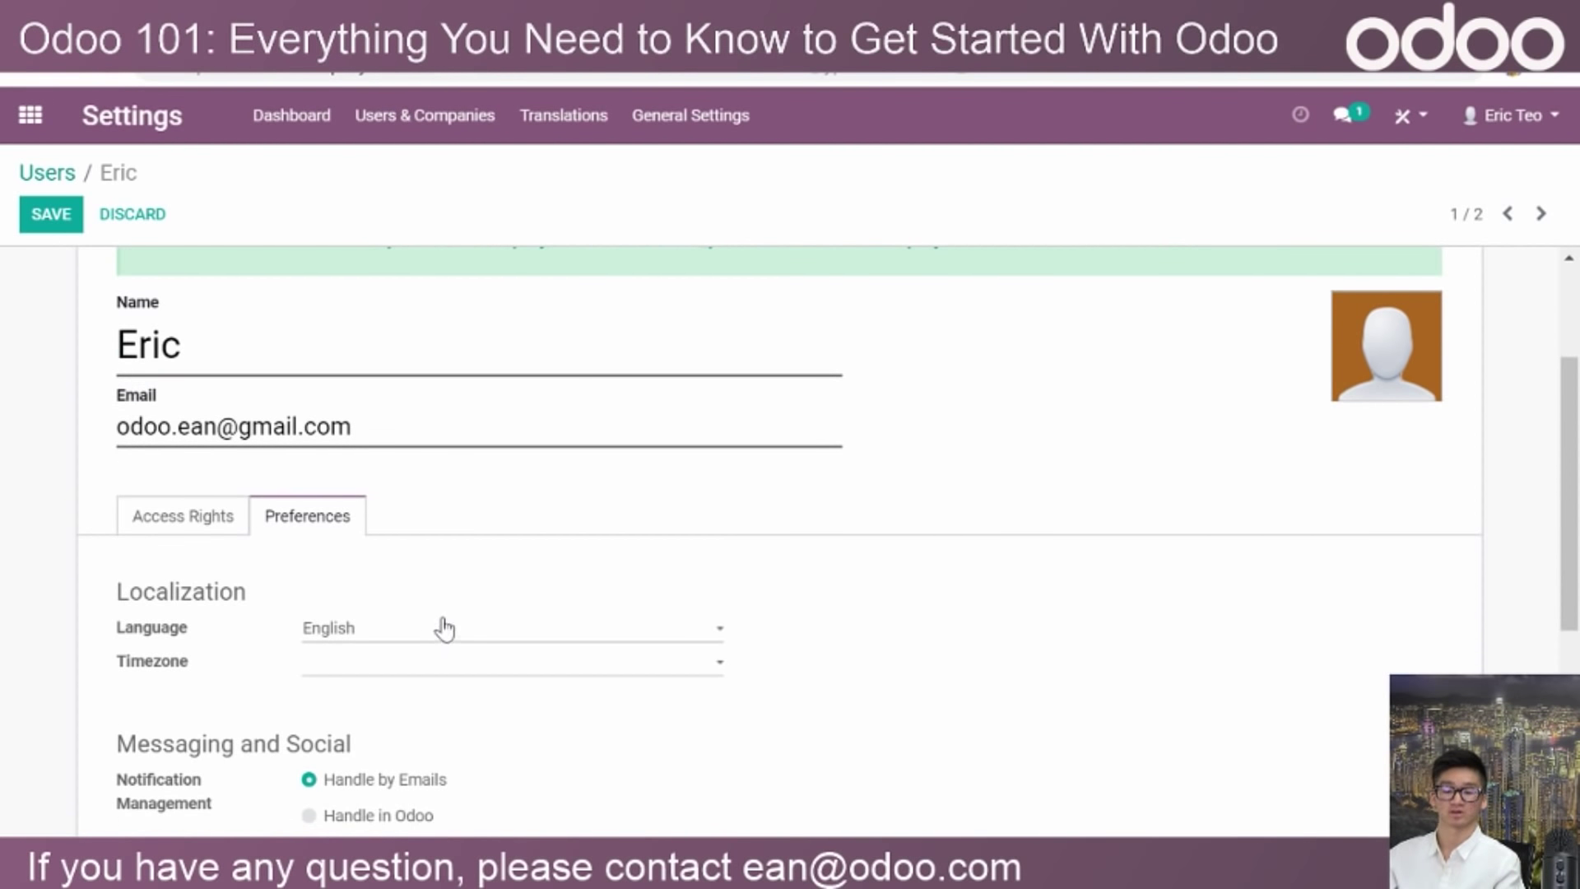
scroll(469, 702, down, 2)
scroll(468, 696, up, 2)
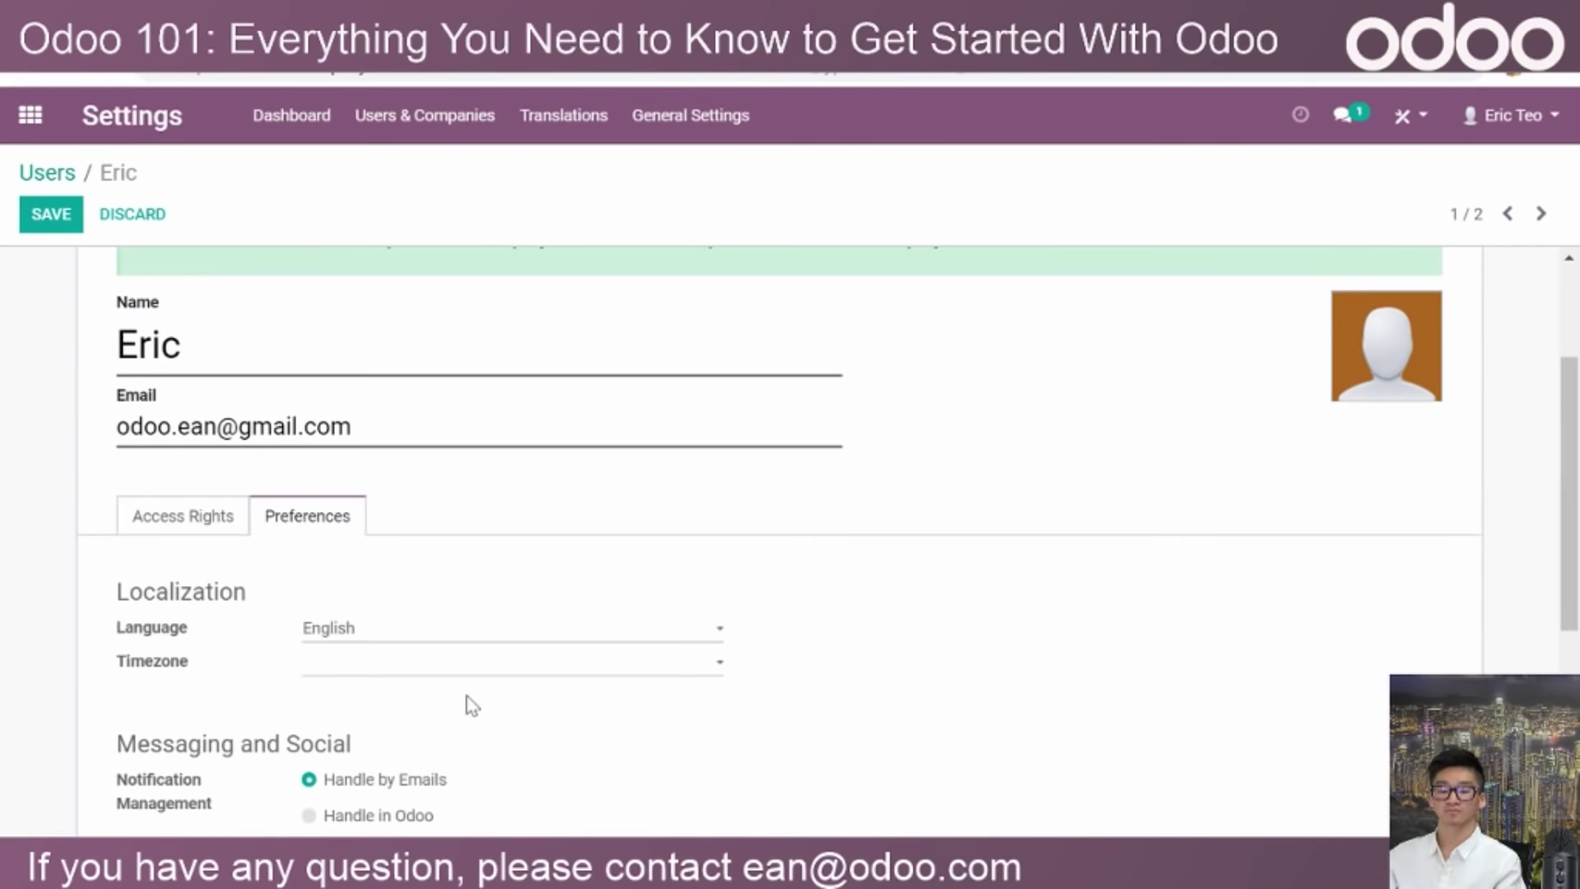
scroll(469, 702, down, 4)
mouse_move(199, 568)
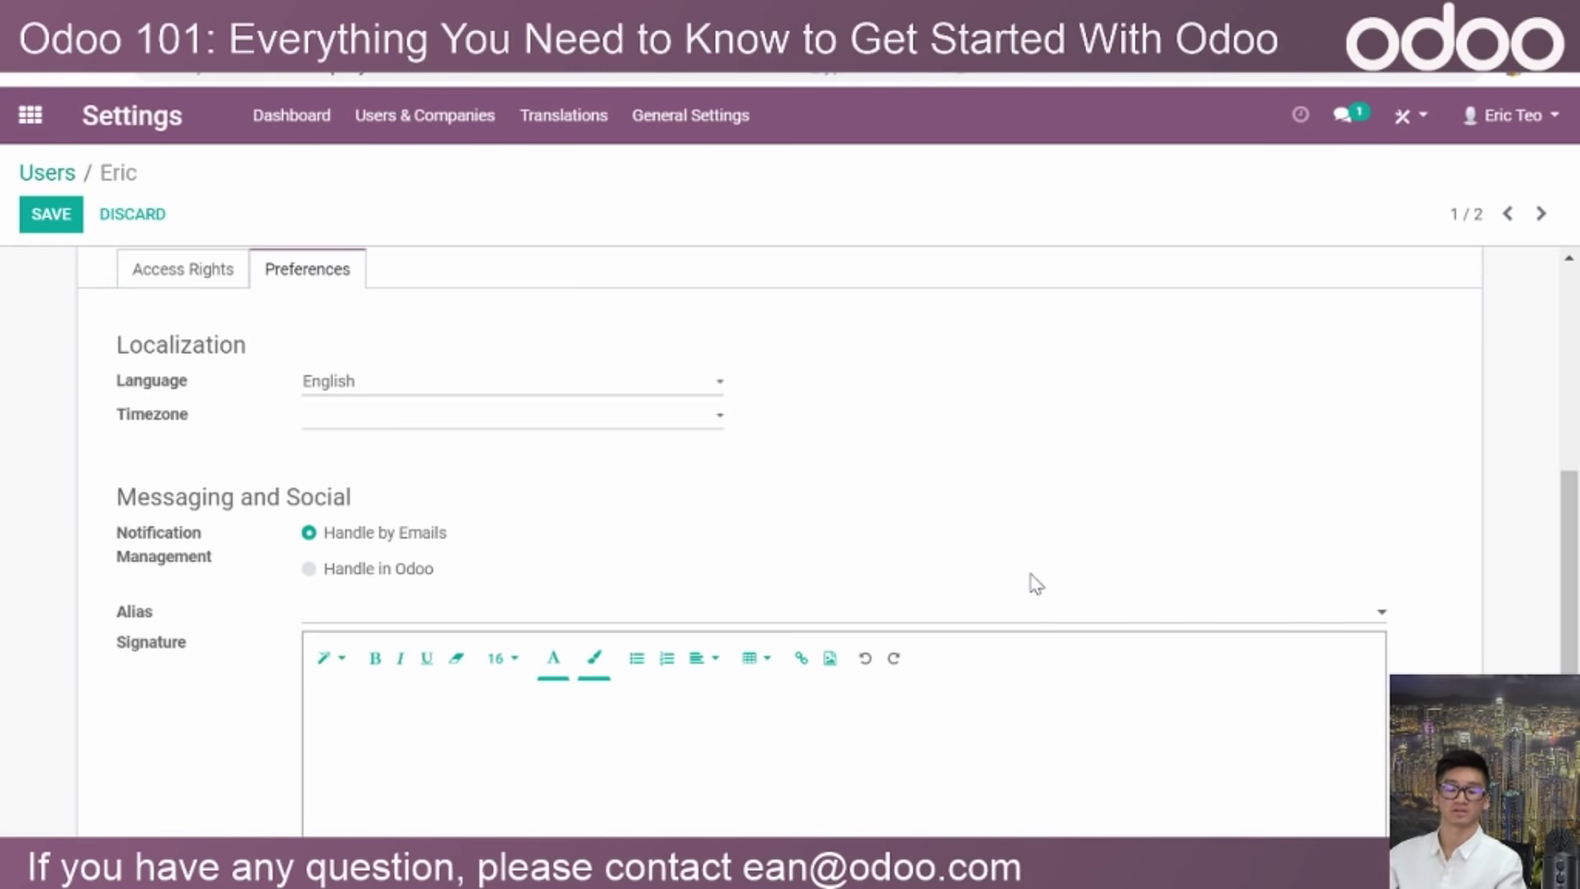
scroll(733, 637, down, 2)
scroll(730, 639, up, 2)
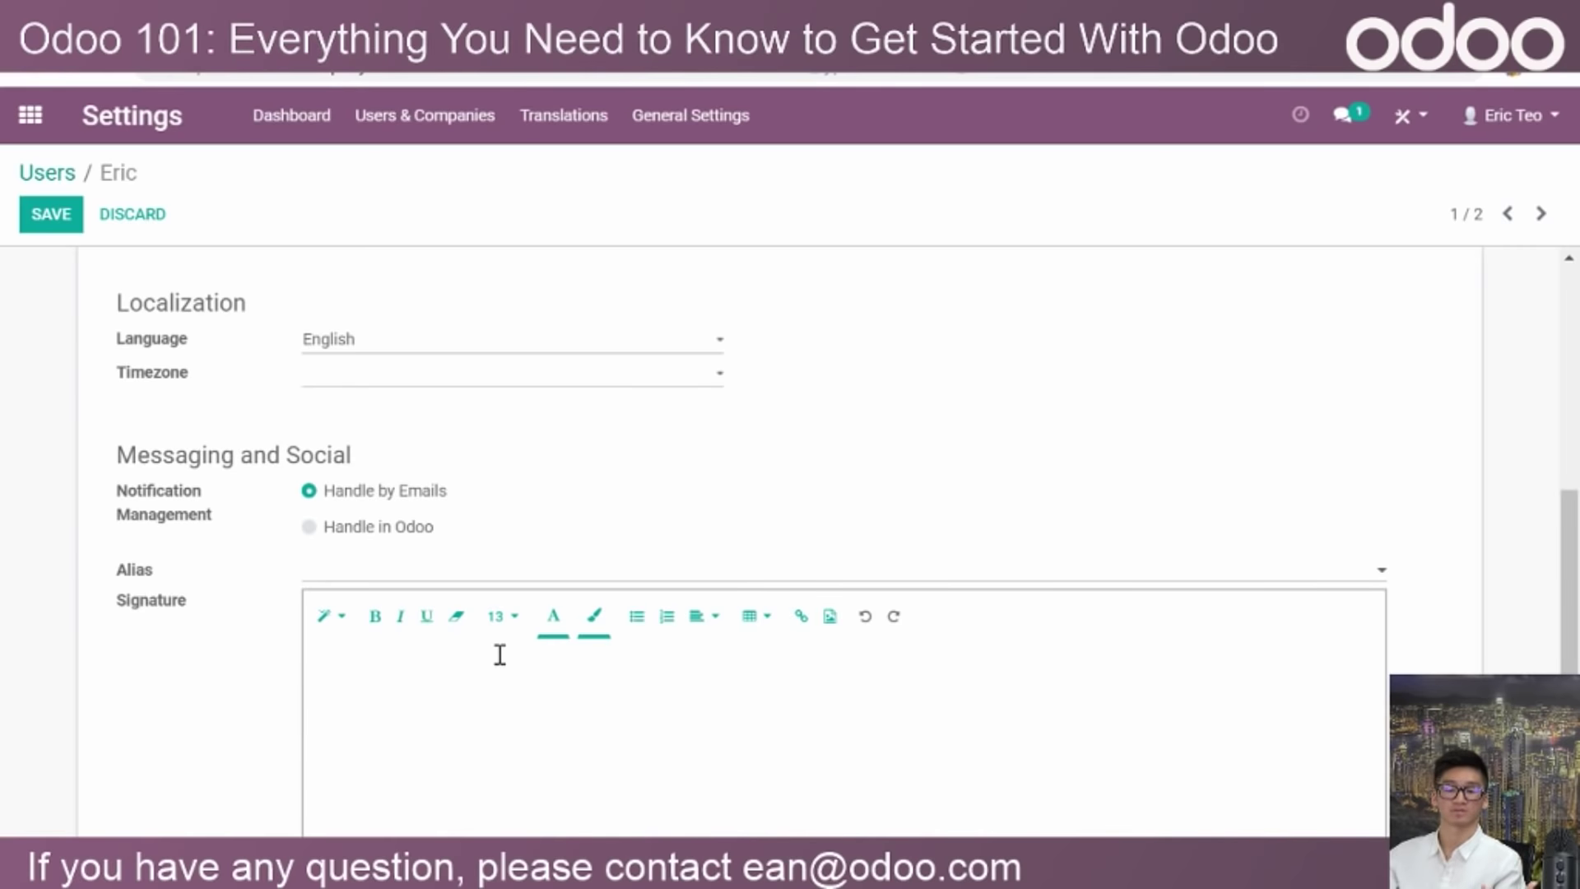
scroll(502, 665, up, 2)
scroll(503, 665, down, 2)
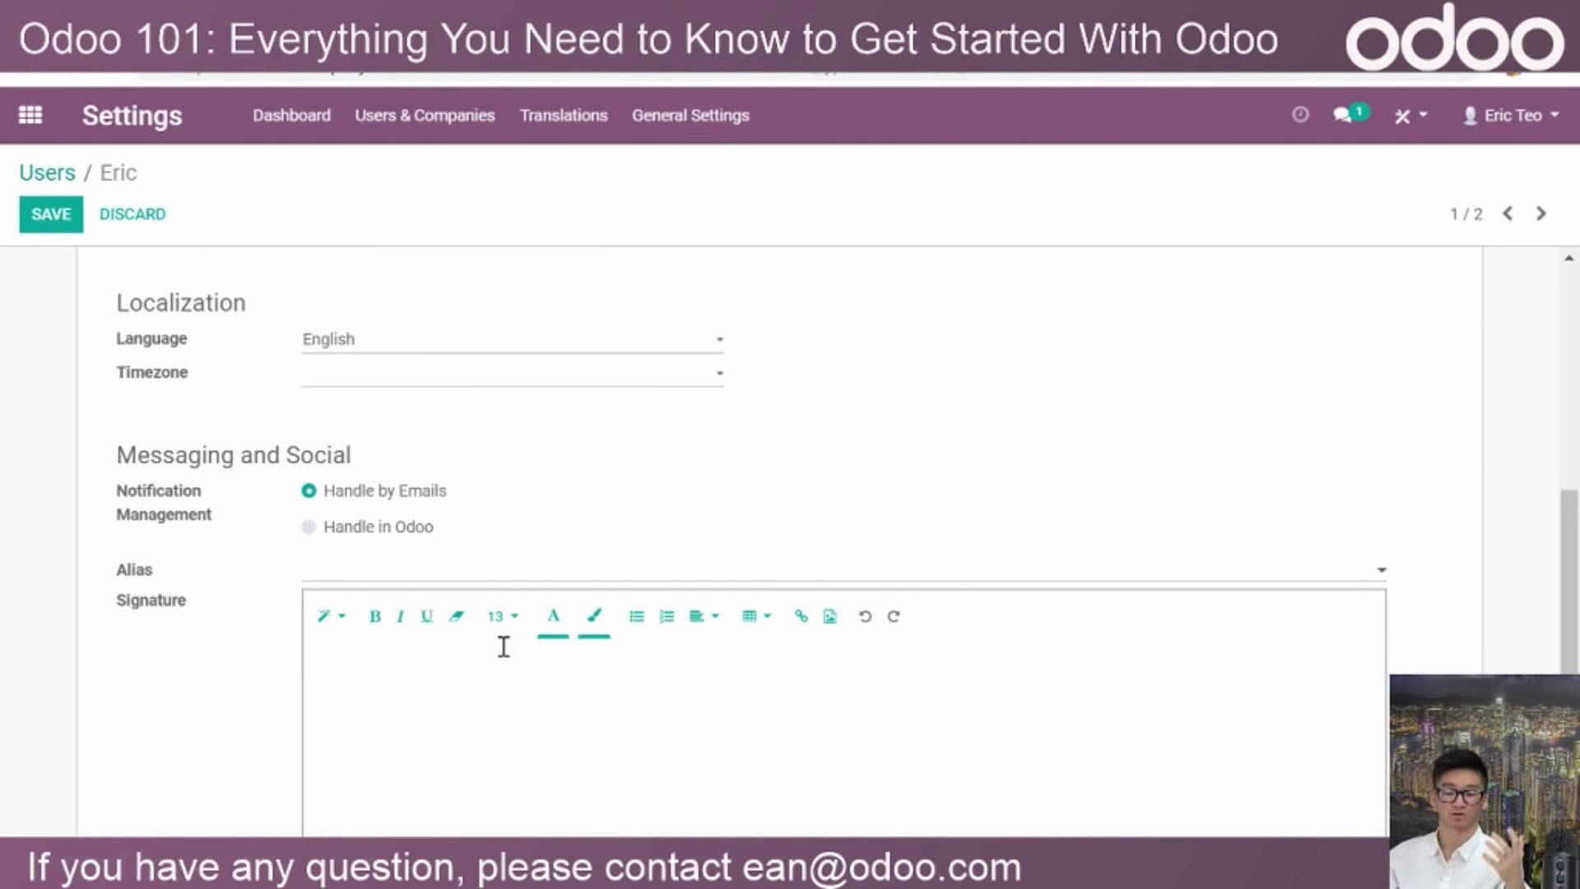
scroll(145, 469, up, 6)
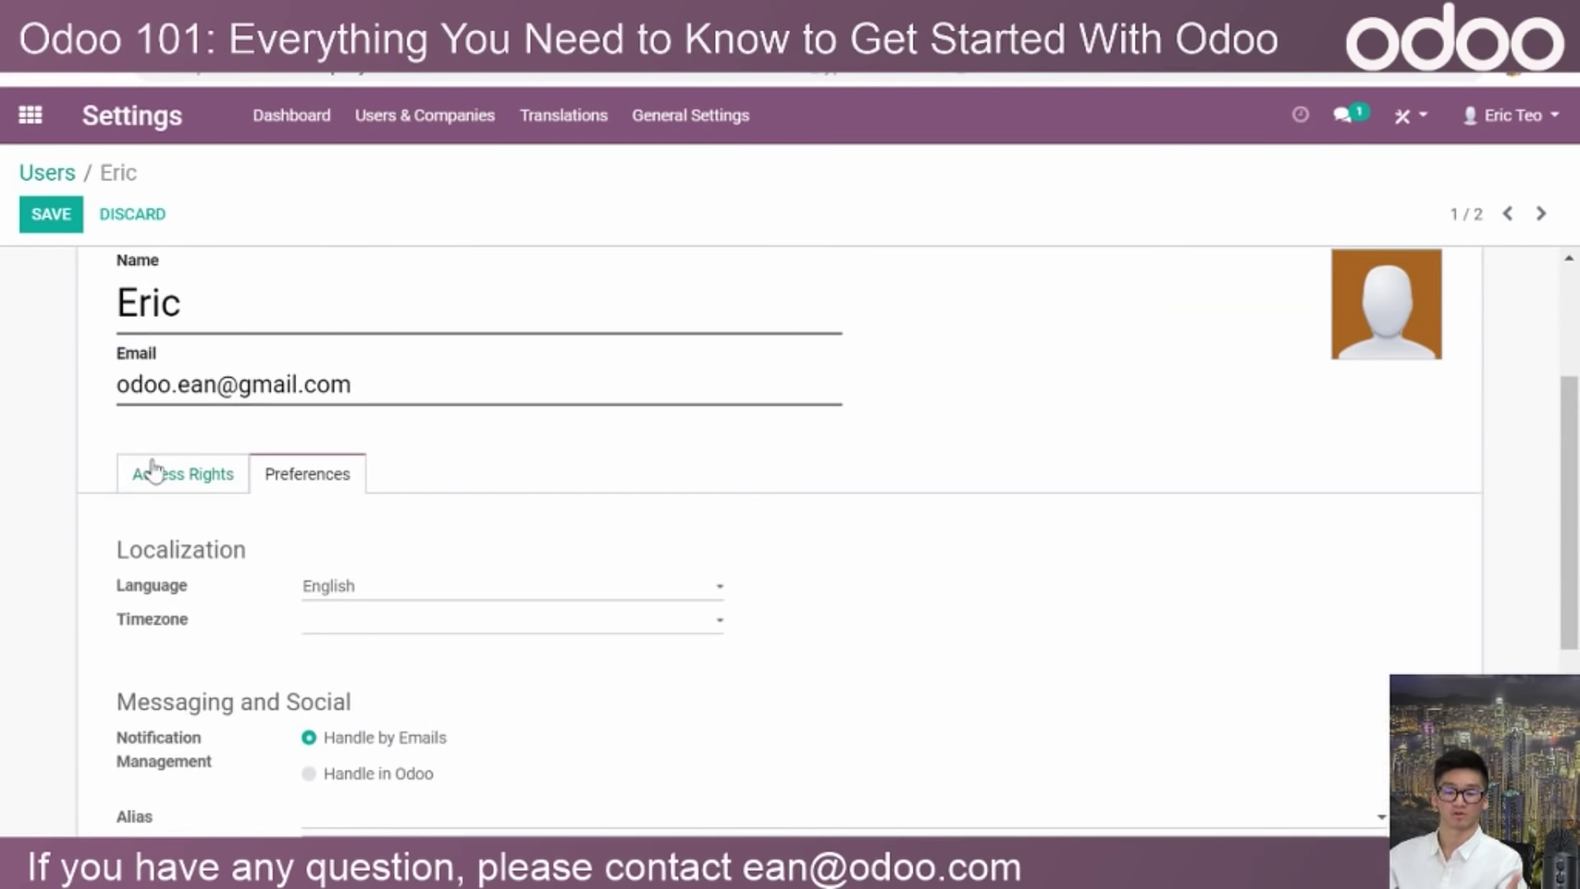
Save the user's changes and open the list of companies.
click(51, 215)
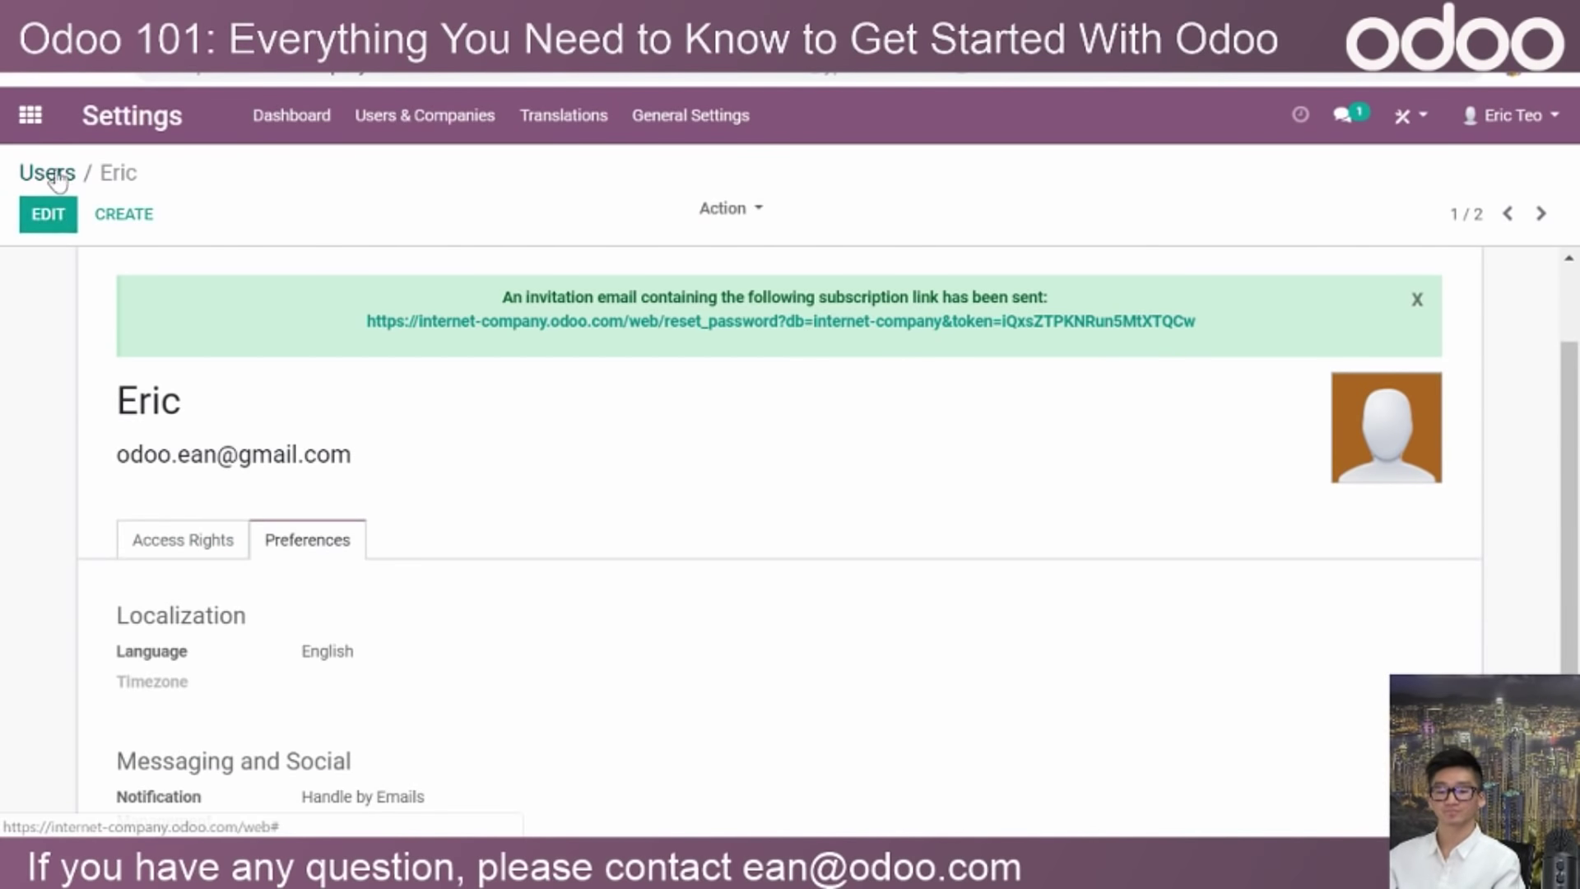
click(47, 173)
click(435, 124)
click(446, 200)
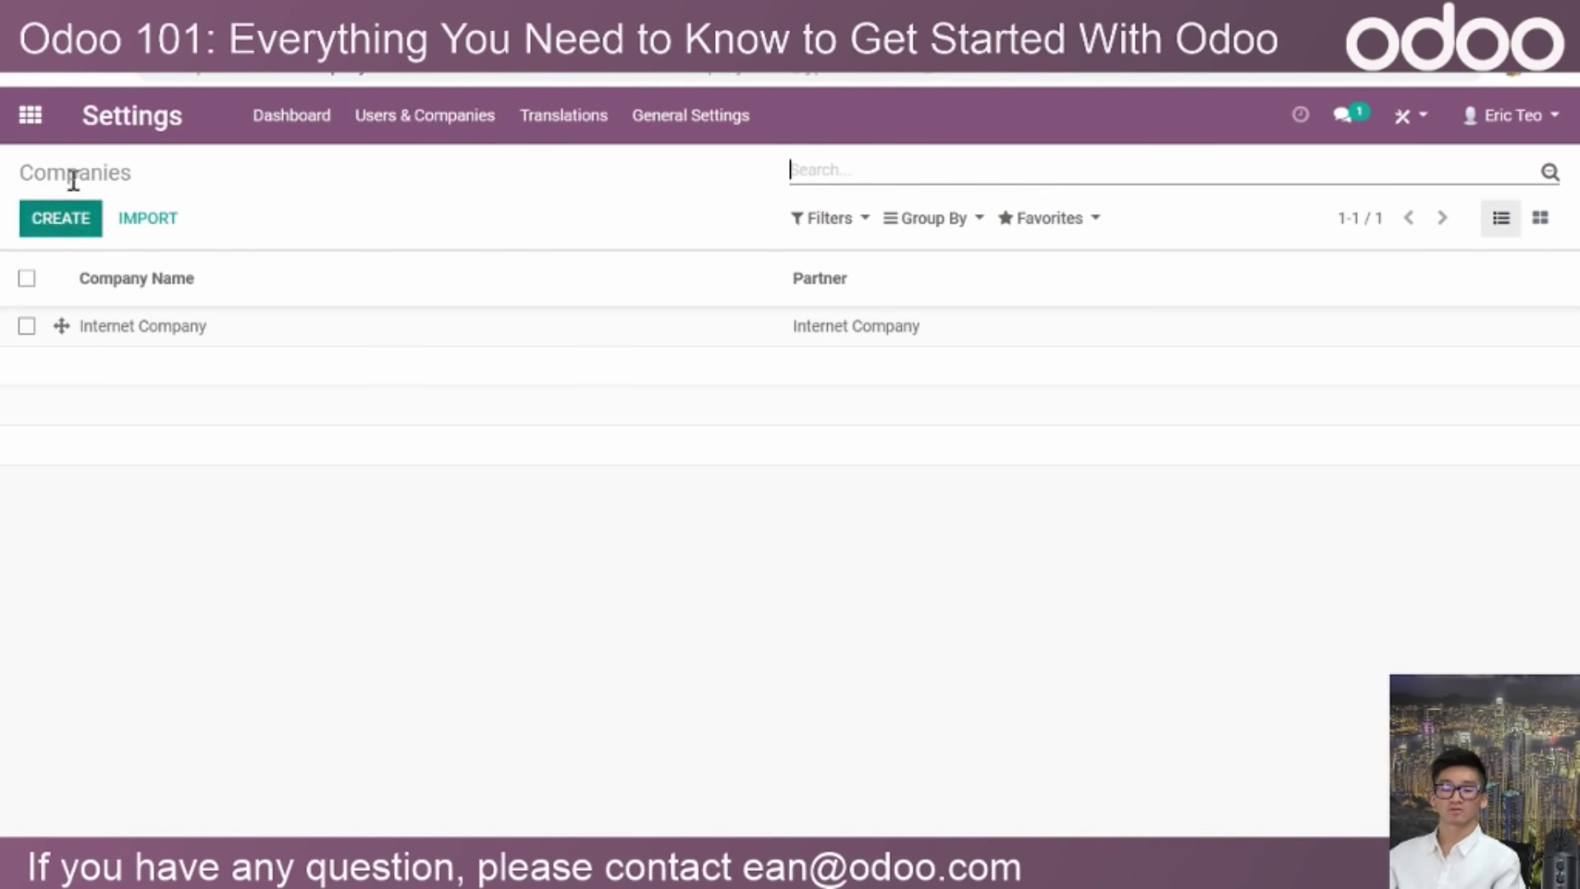
Open the Internet Company record for editing and check its address and currency fields.
click(224, 337)
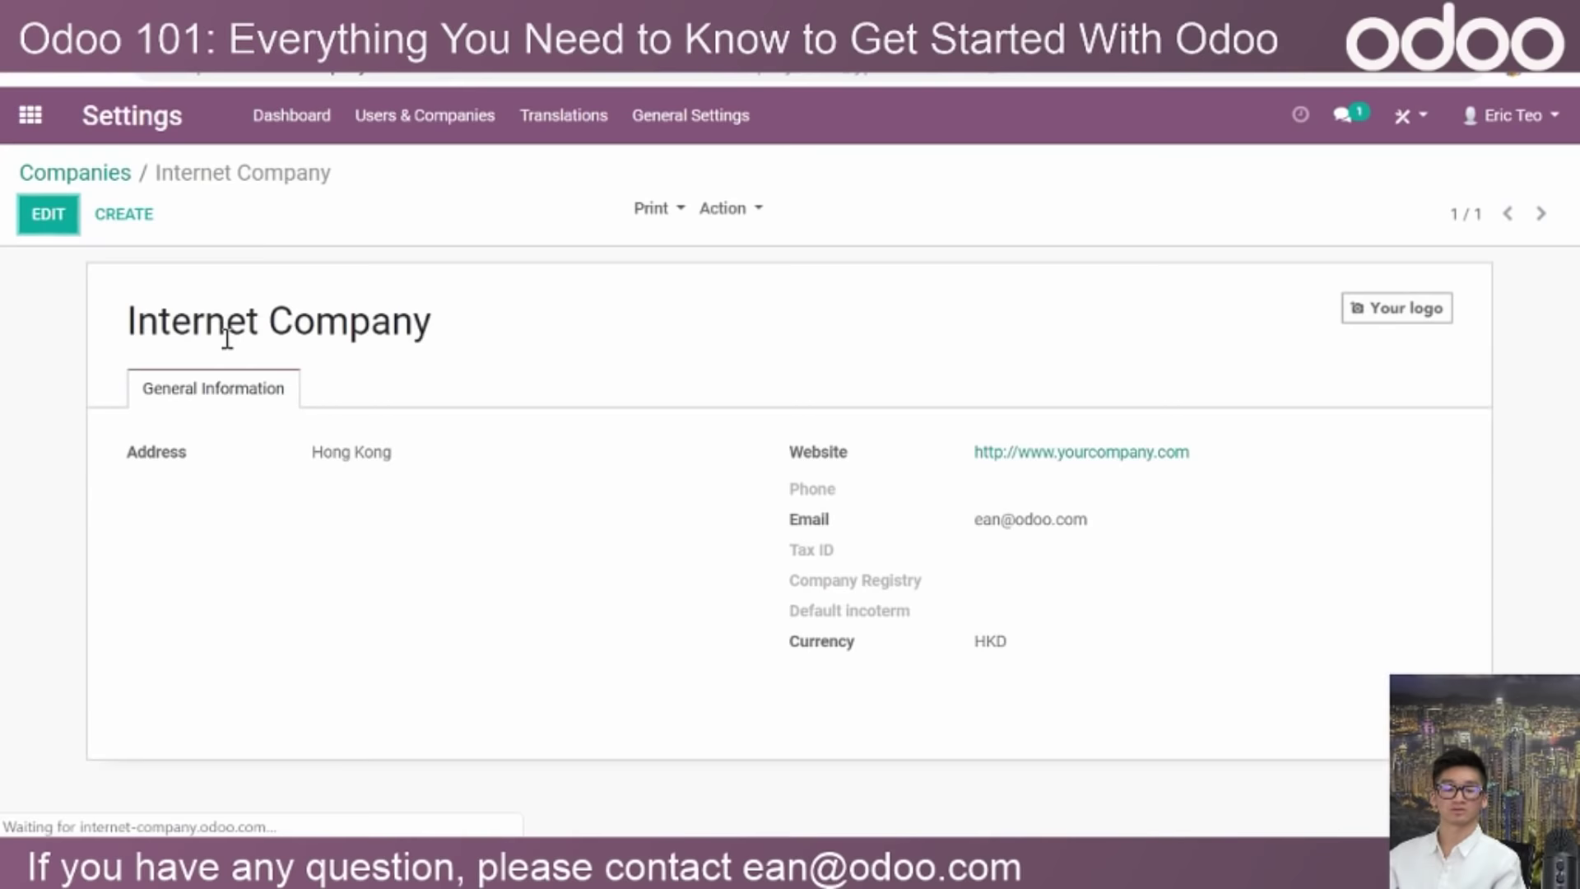
click(48, 226)
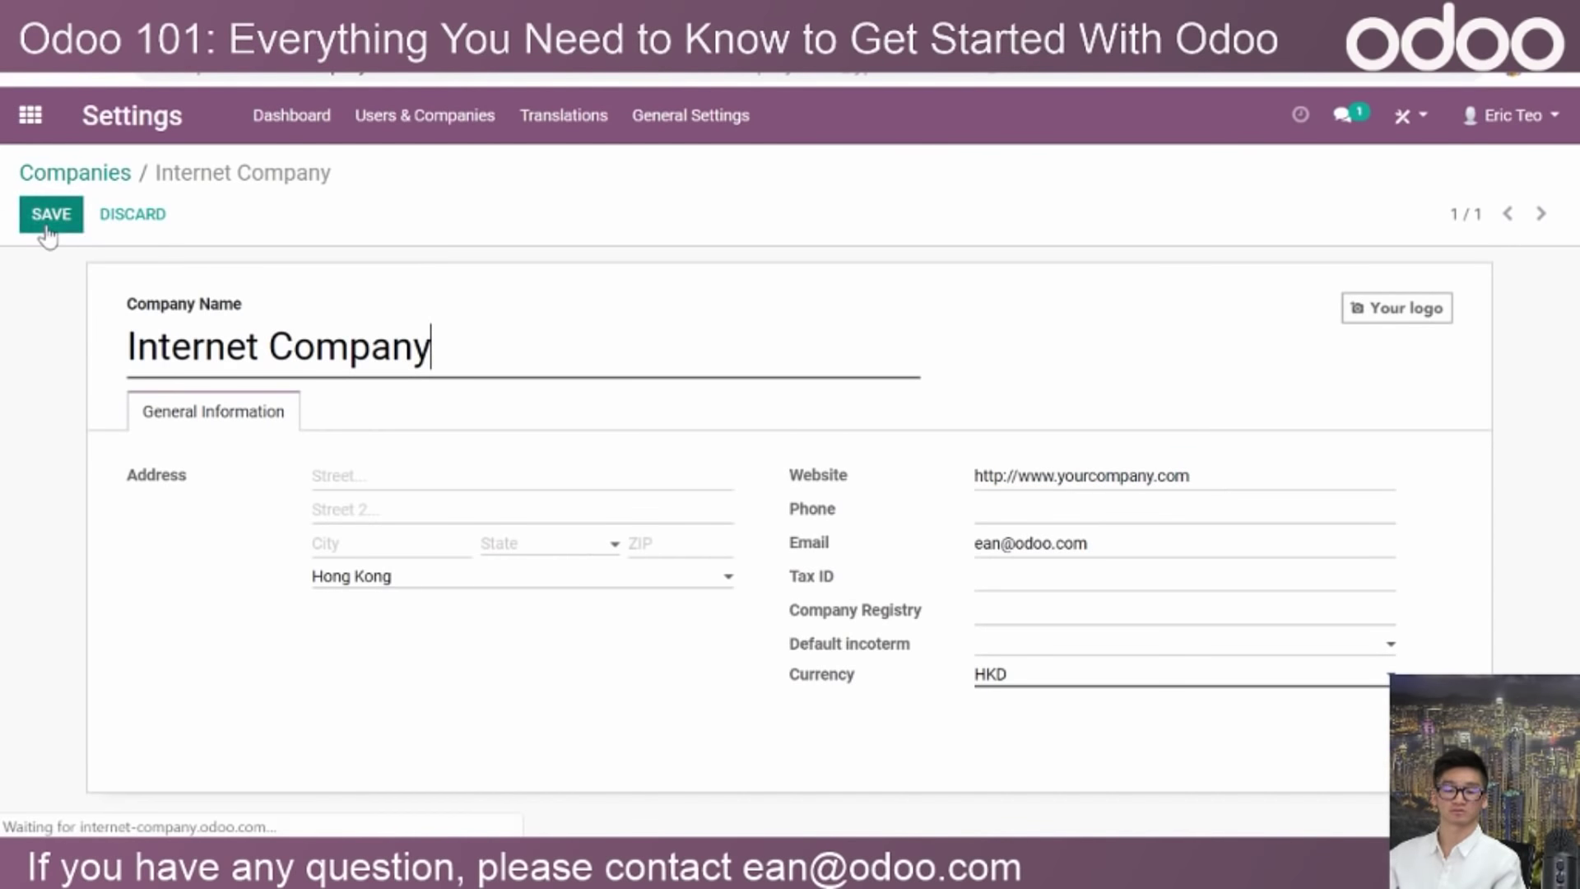
click(349, 475)
click(204, 522)
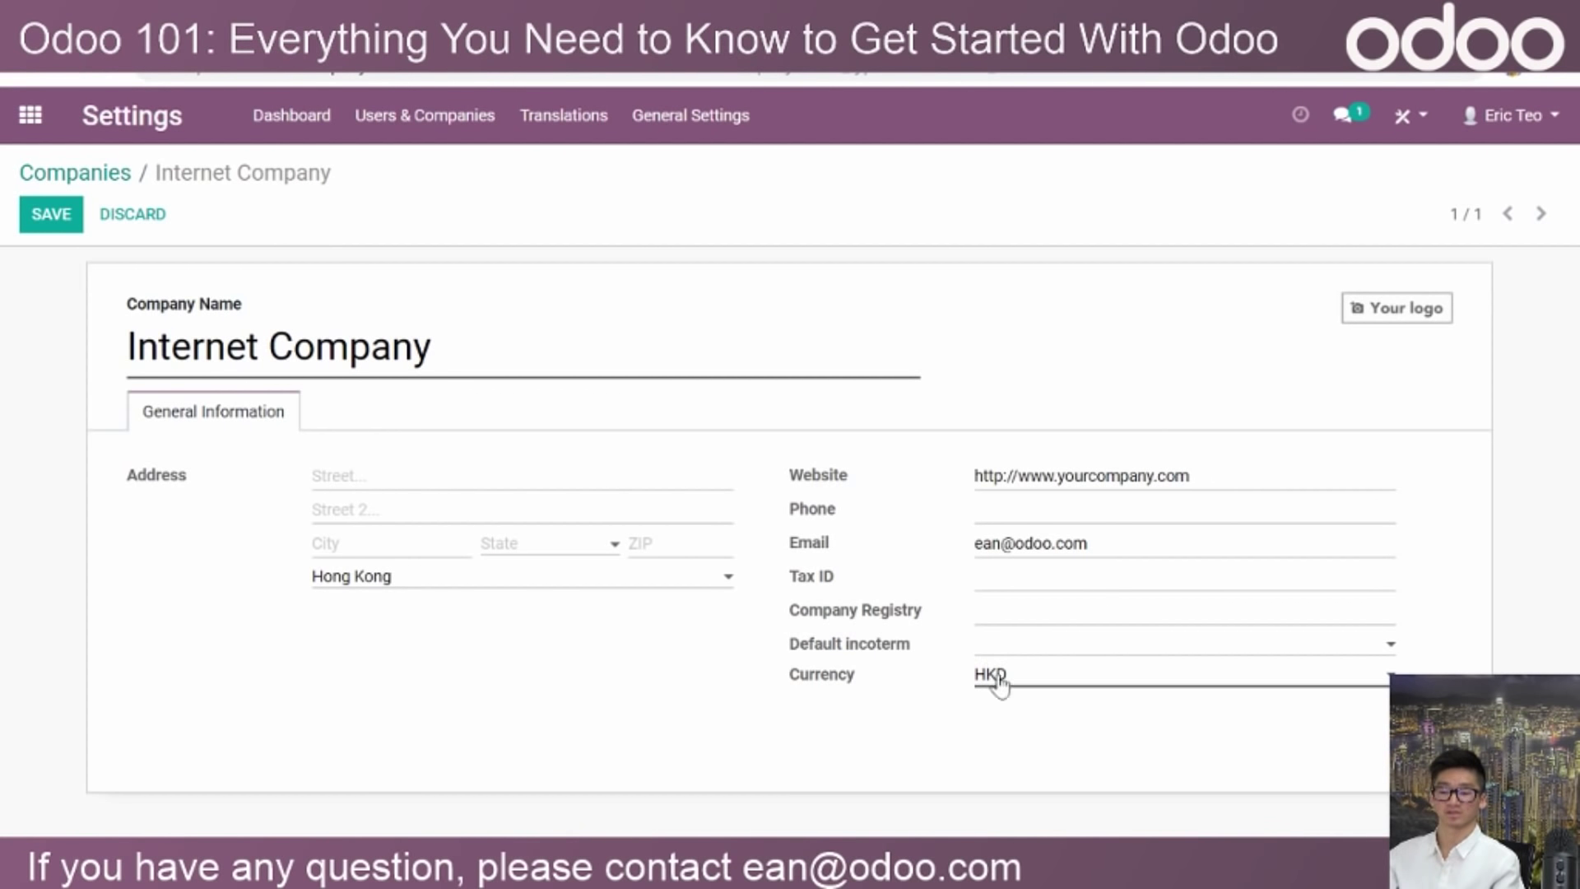
click(1027, 686)
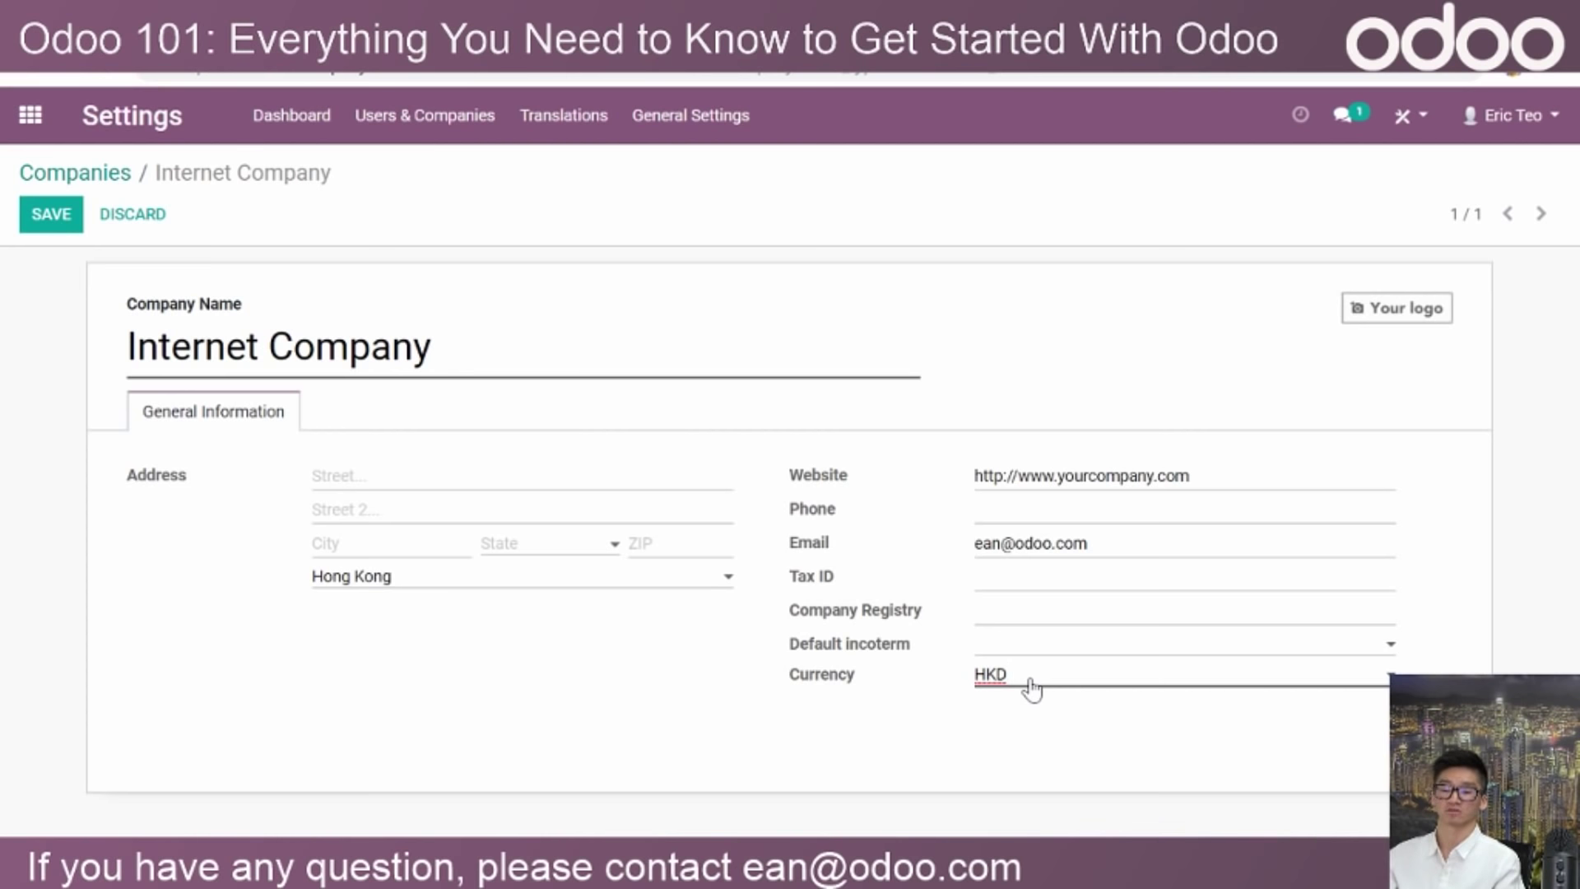
Upload the company logo from the Ax Furniture Sdn Bhd folder inside Demo Case.
mouse_move(1414, 316)
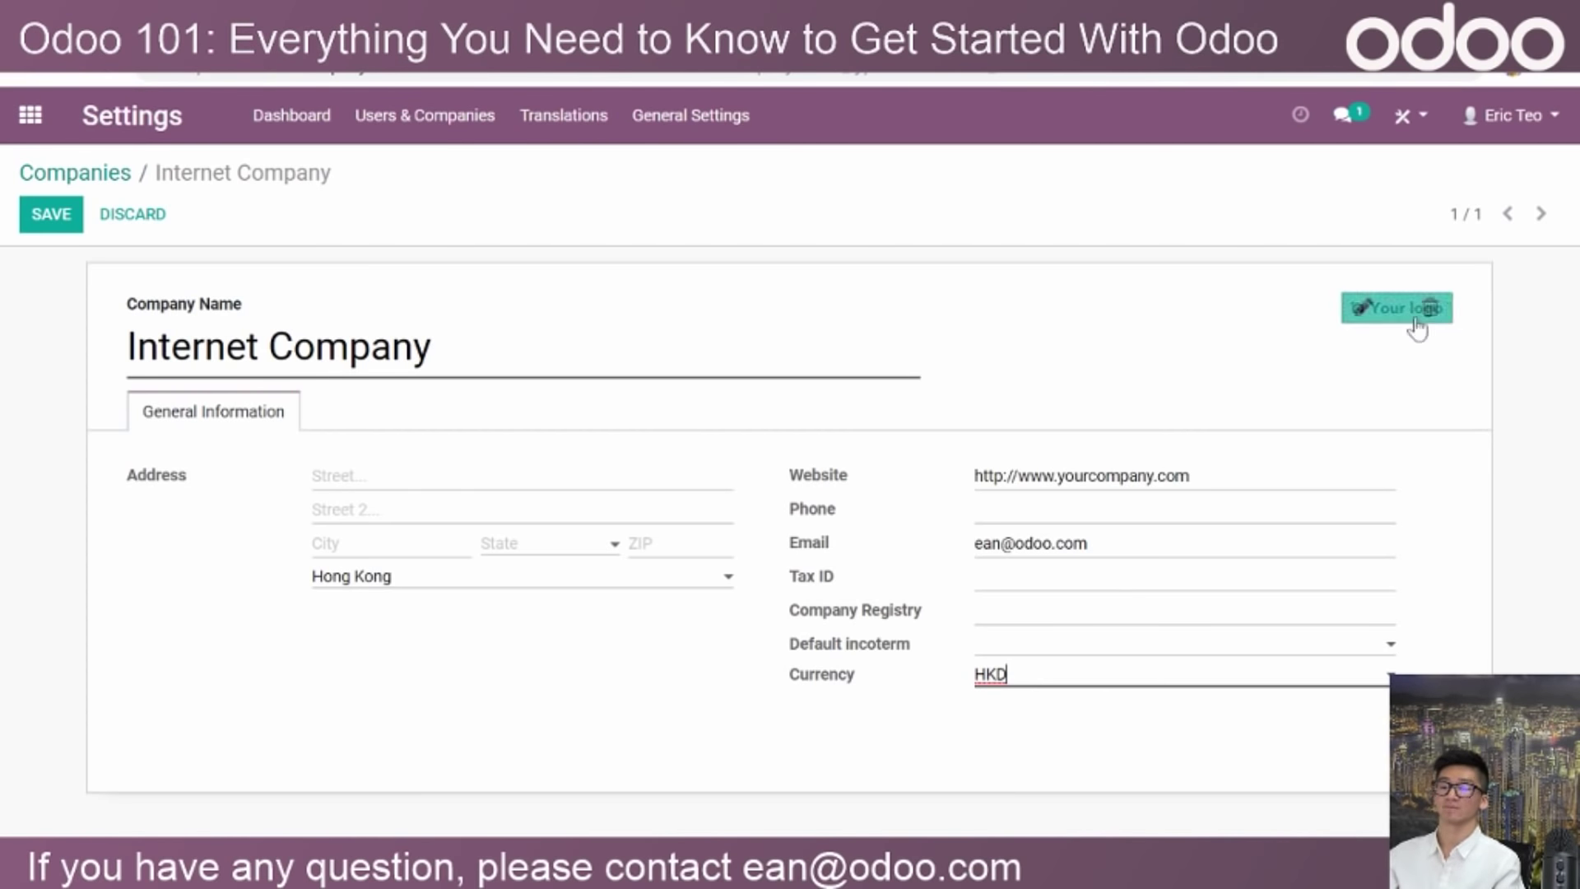
click(1355, 316)
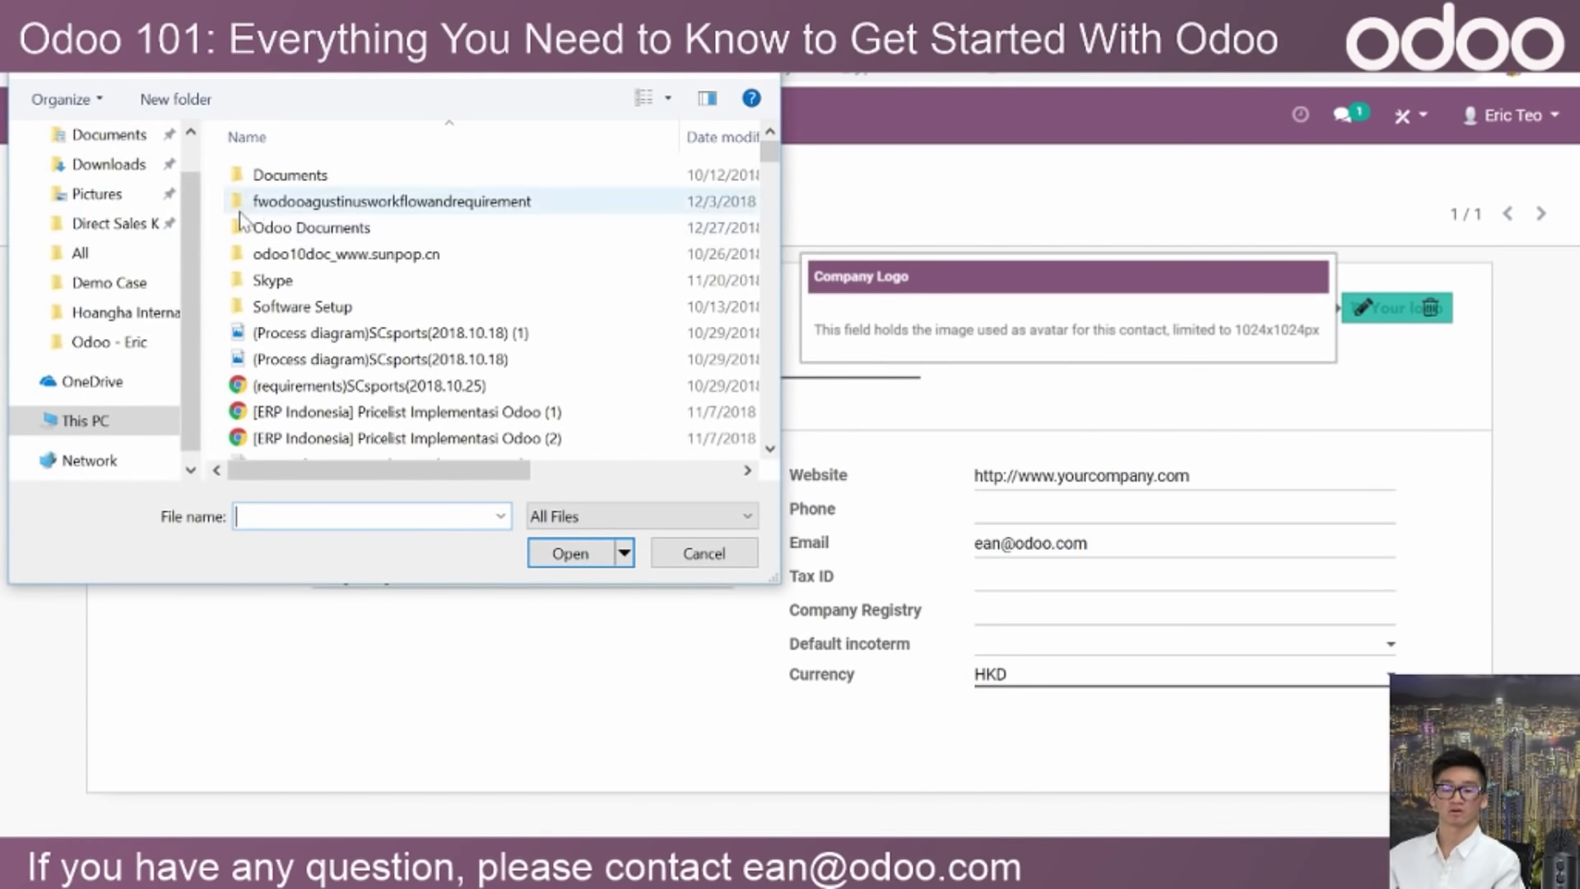
scroll(105, 239, up, 1)
click(111, 332)
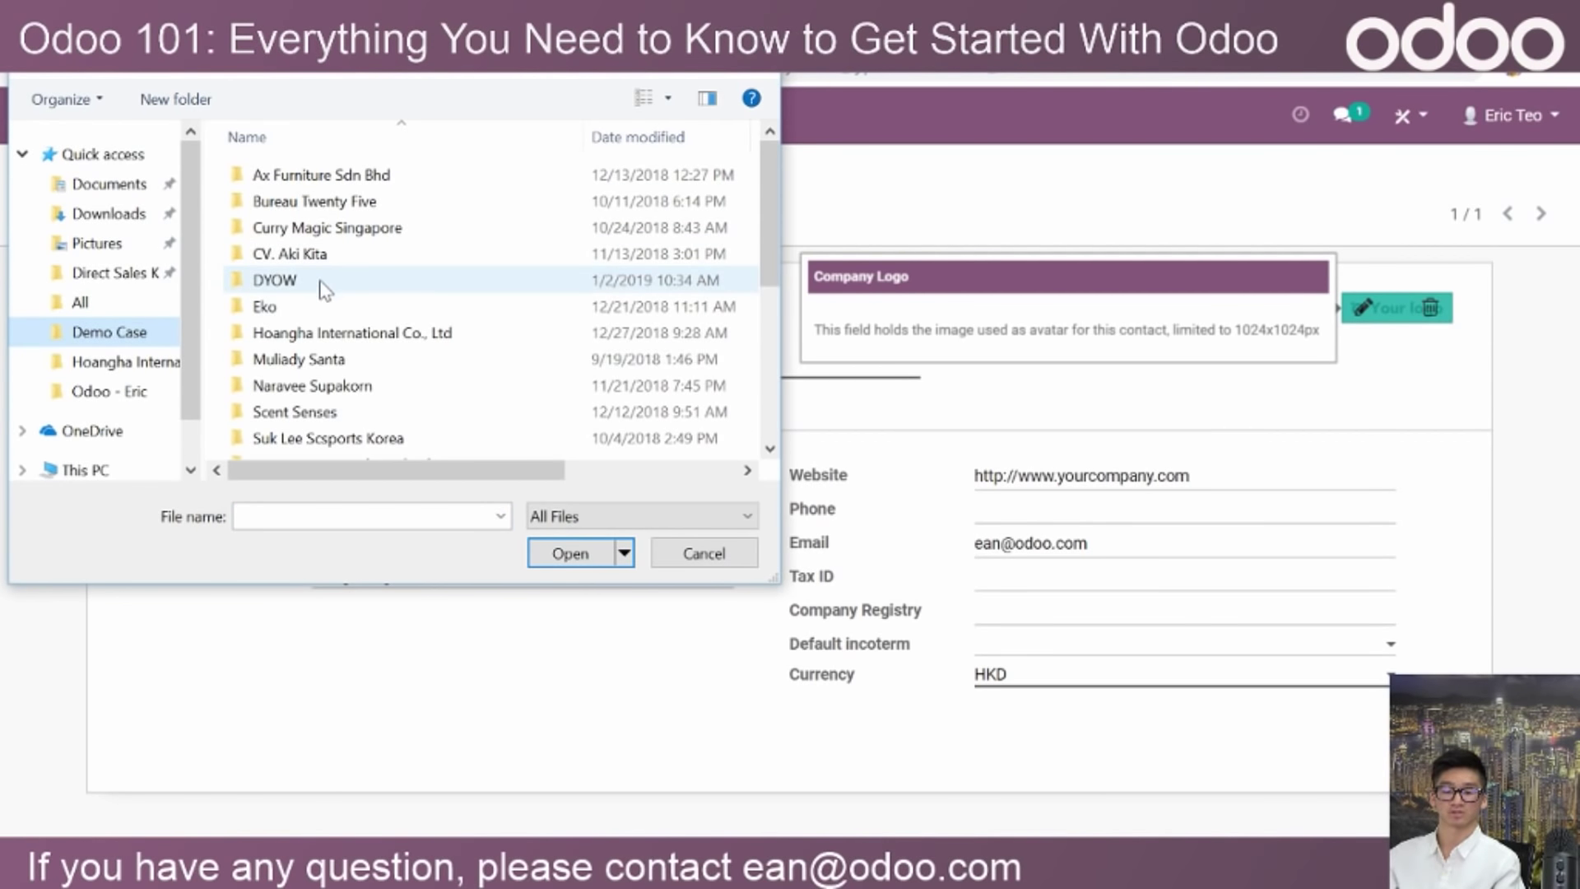
double_click(327, 336)
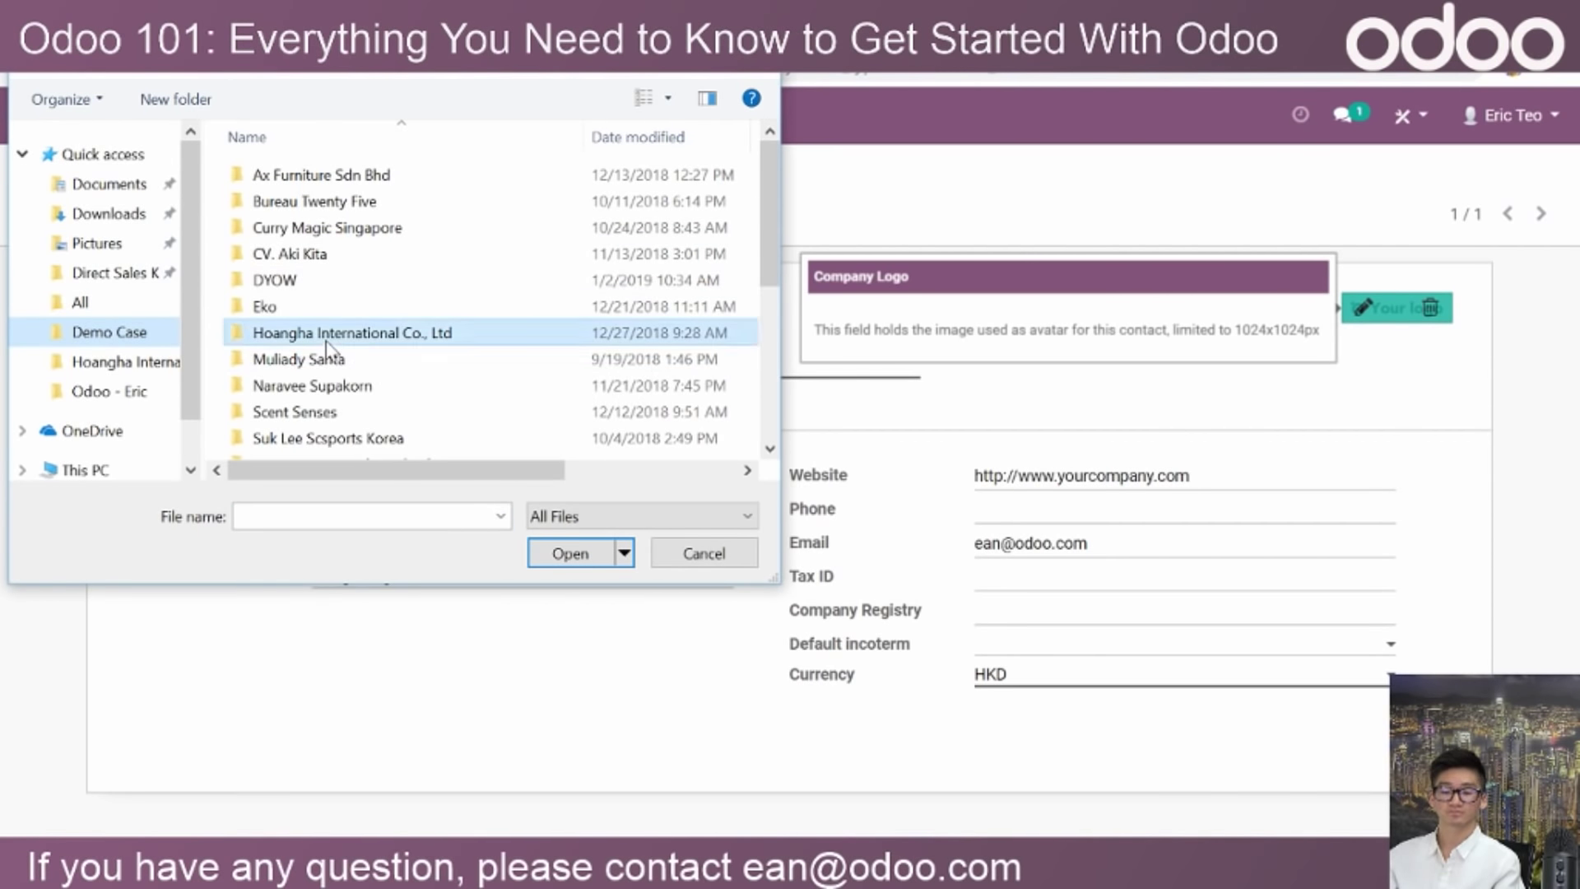
click(213, 58)
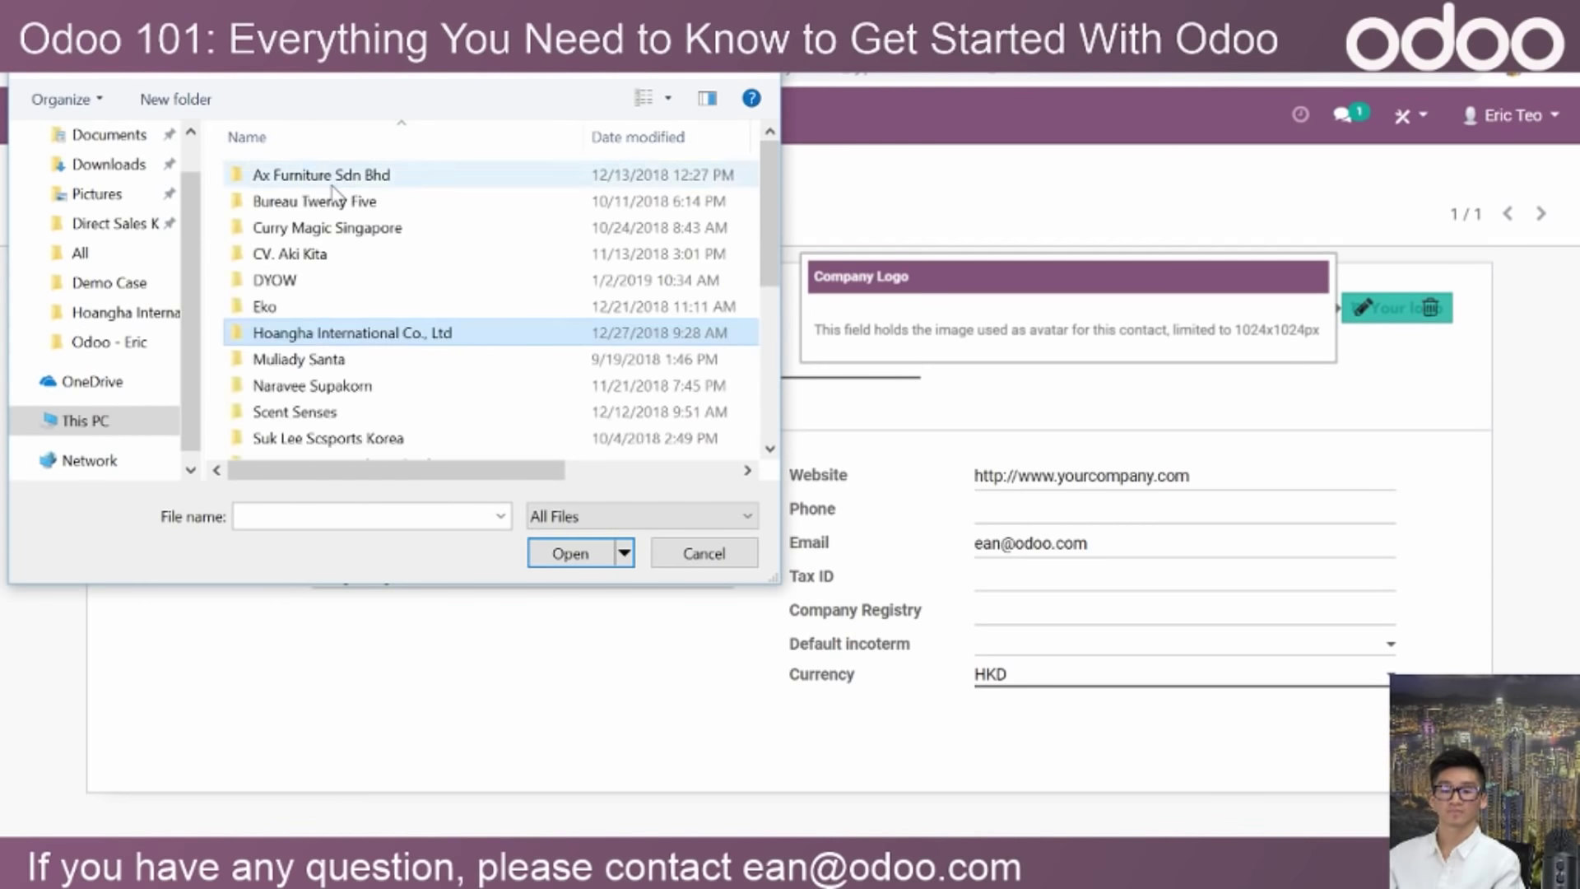
double_click(332, 176)
double_click(308, 172)
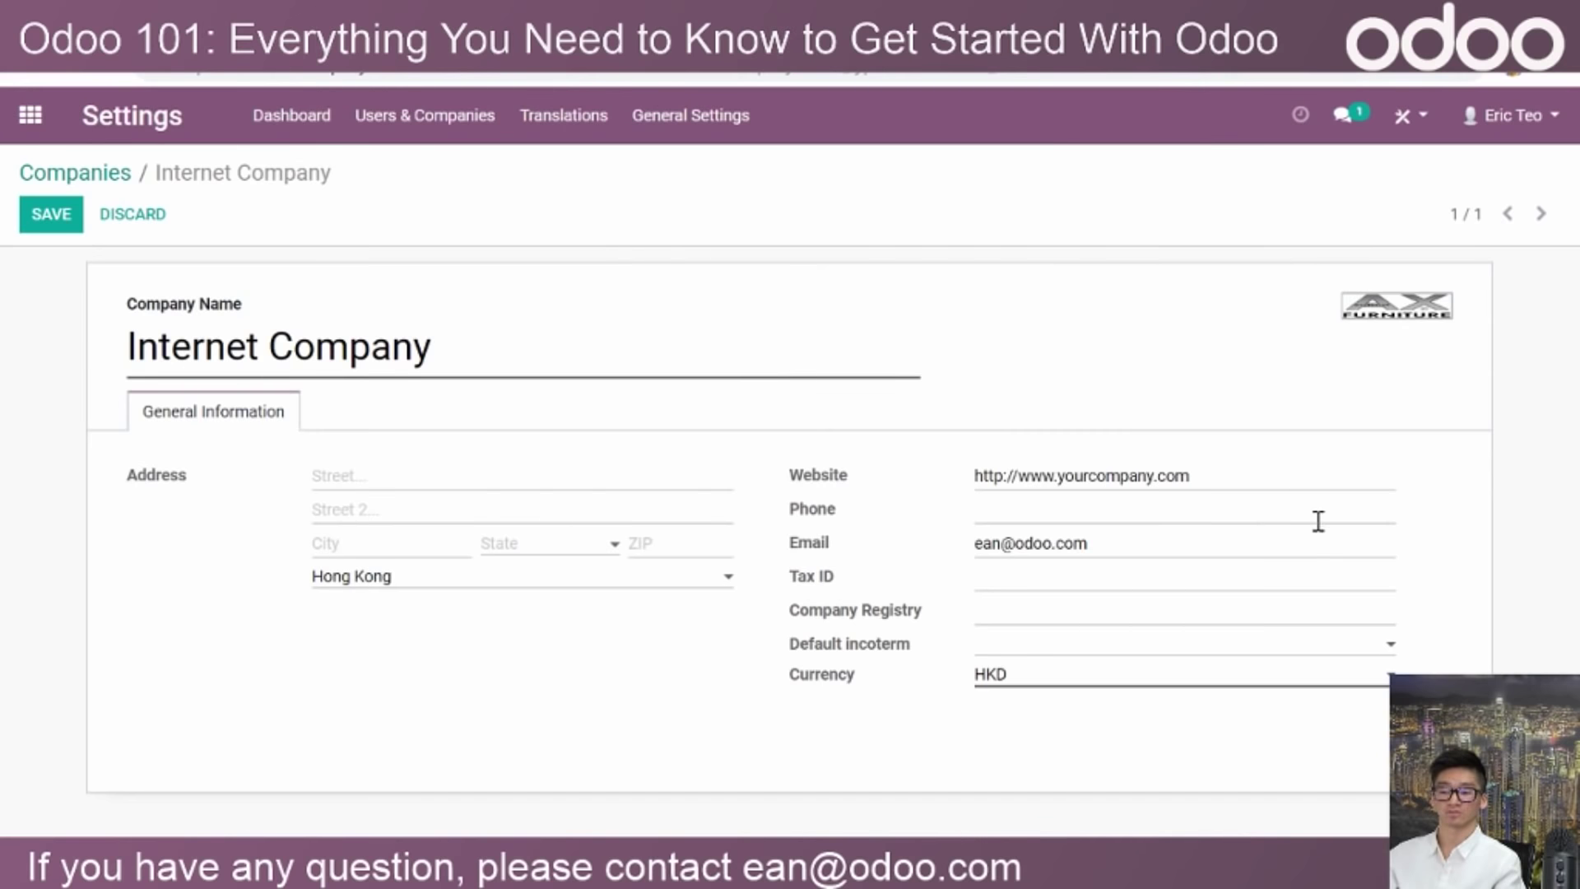
Save the Internet Company record and return to the list of companies.
click(51, 214)
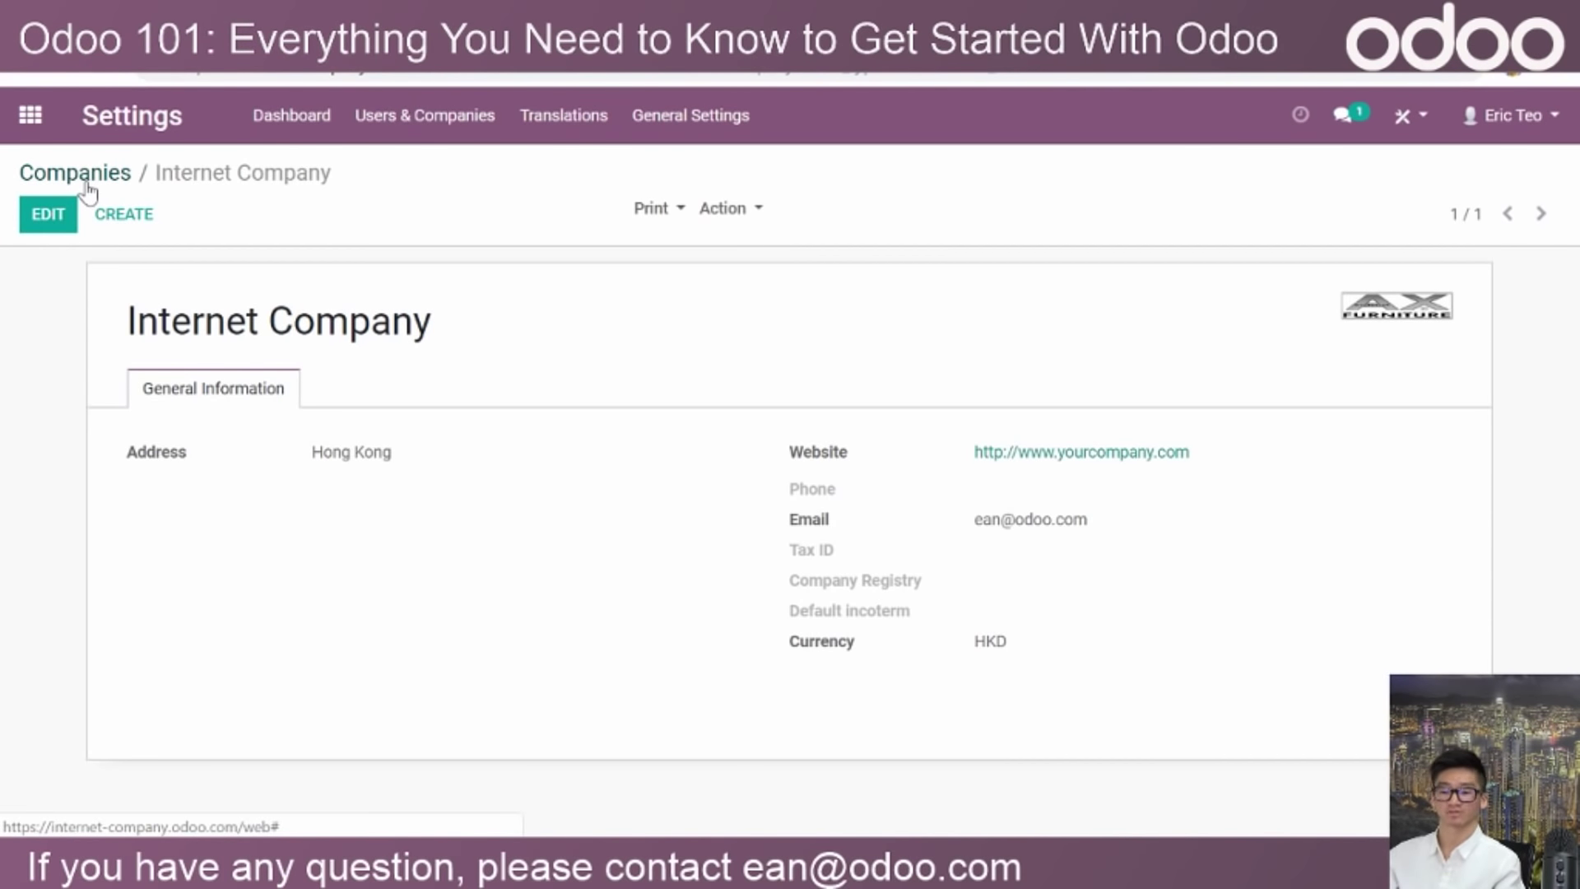
click(87, 185)
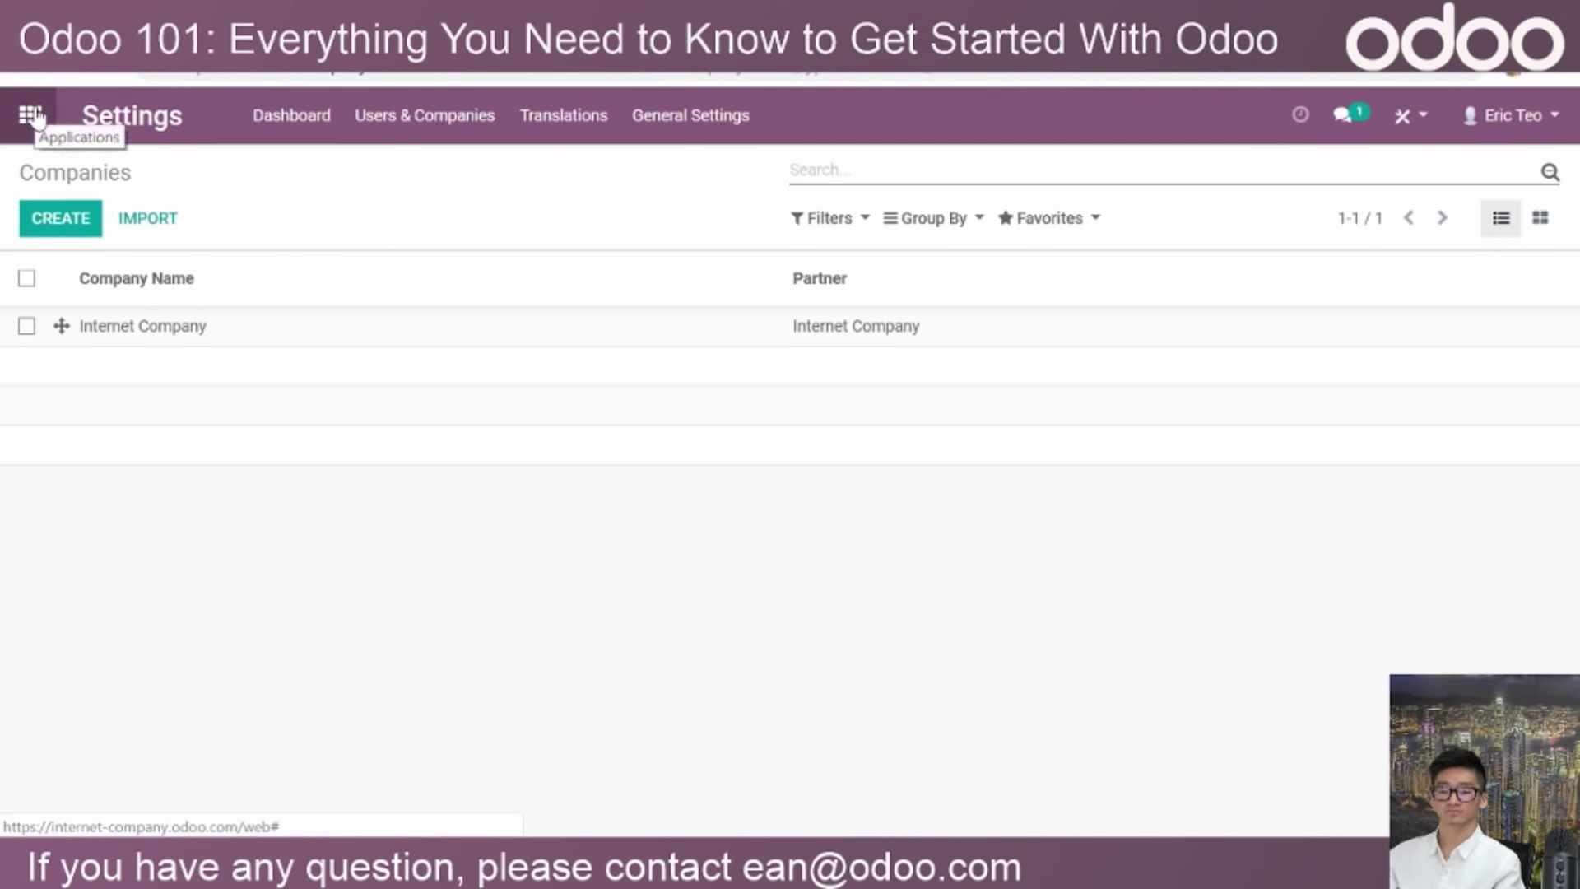
click(555, 119)
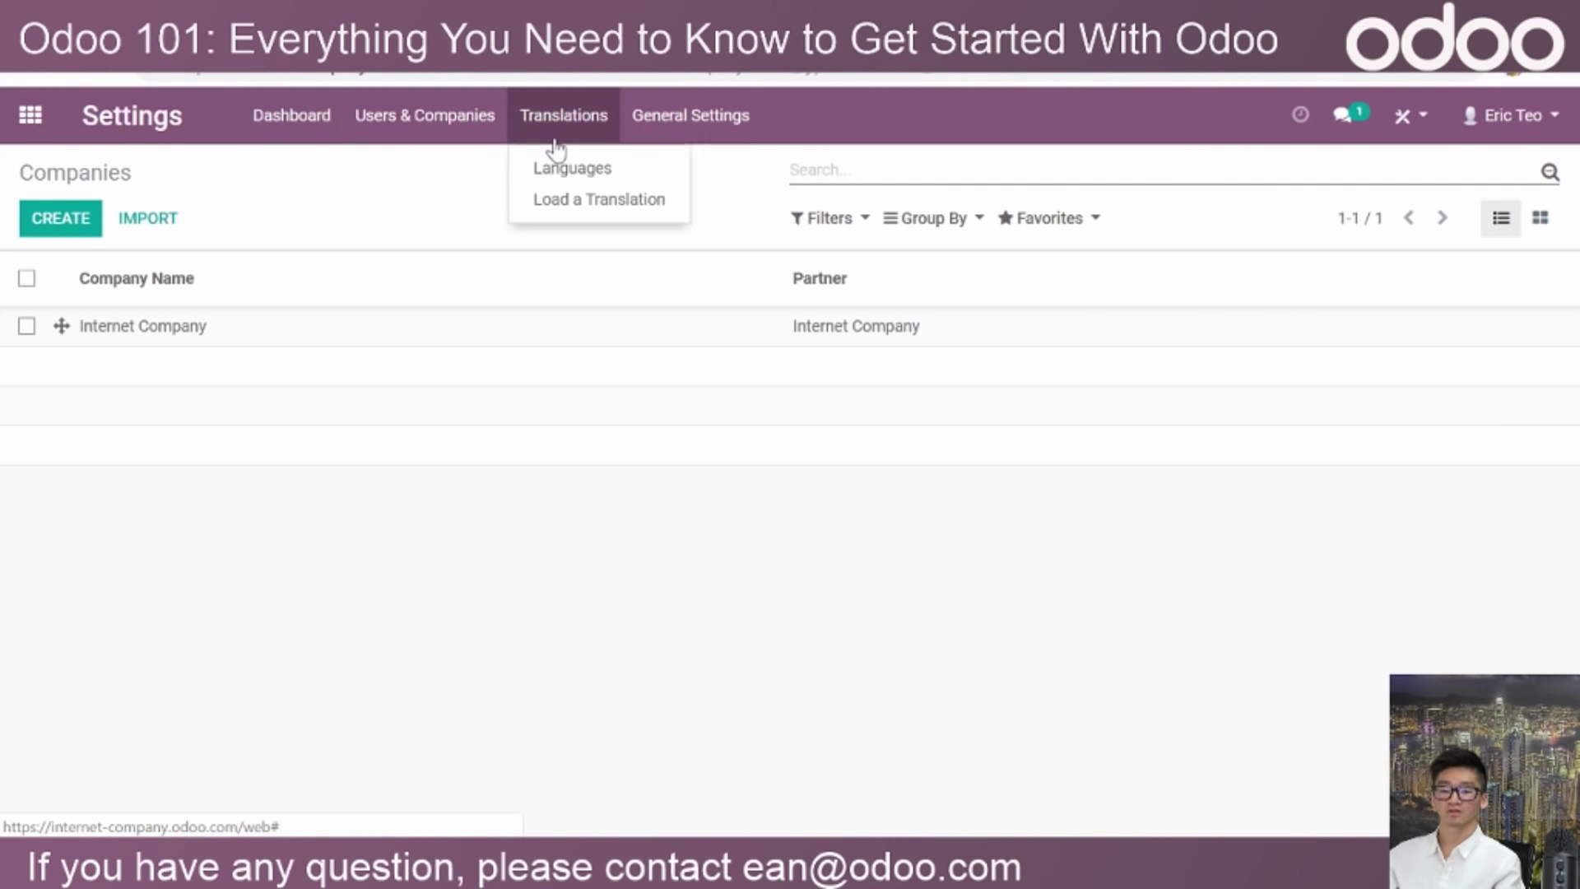
click(451, 280)
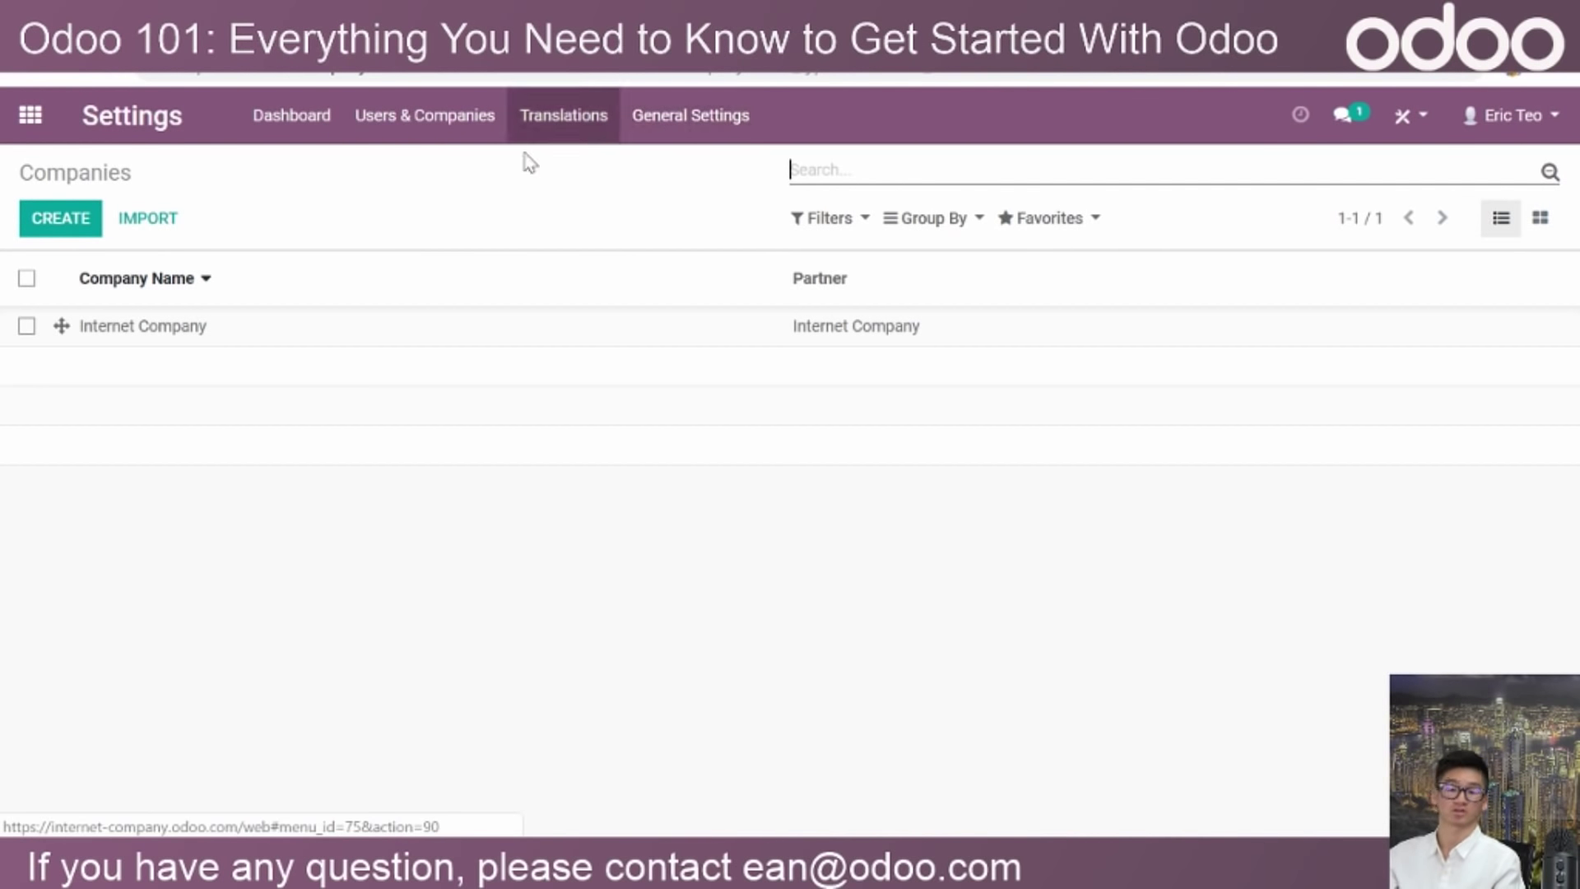
click(87, 234)
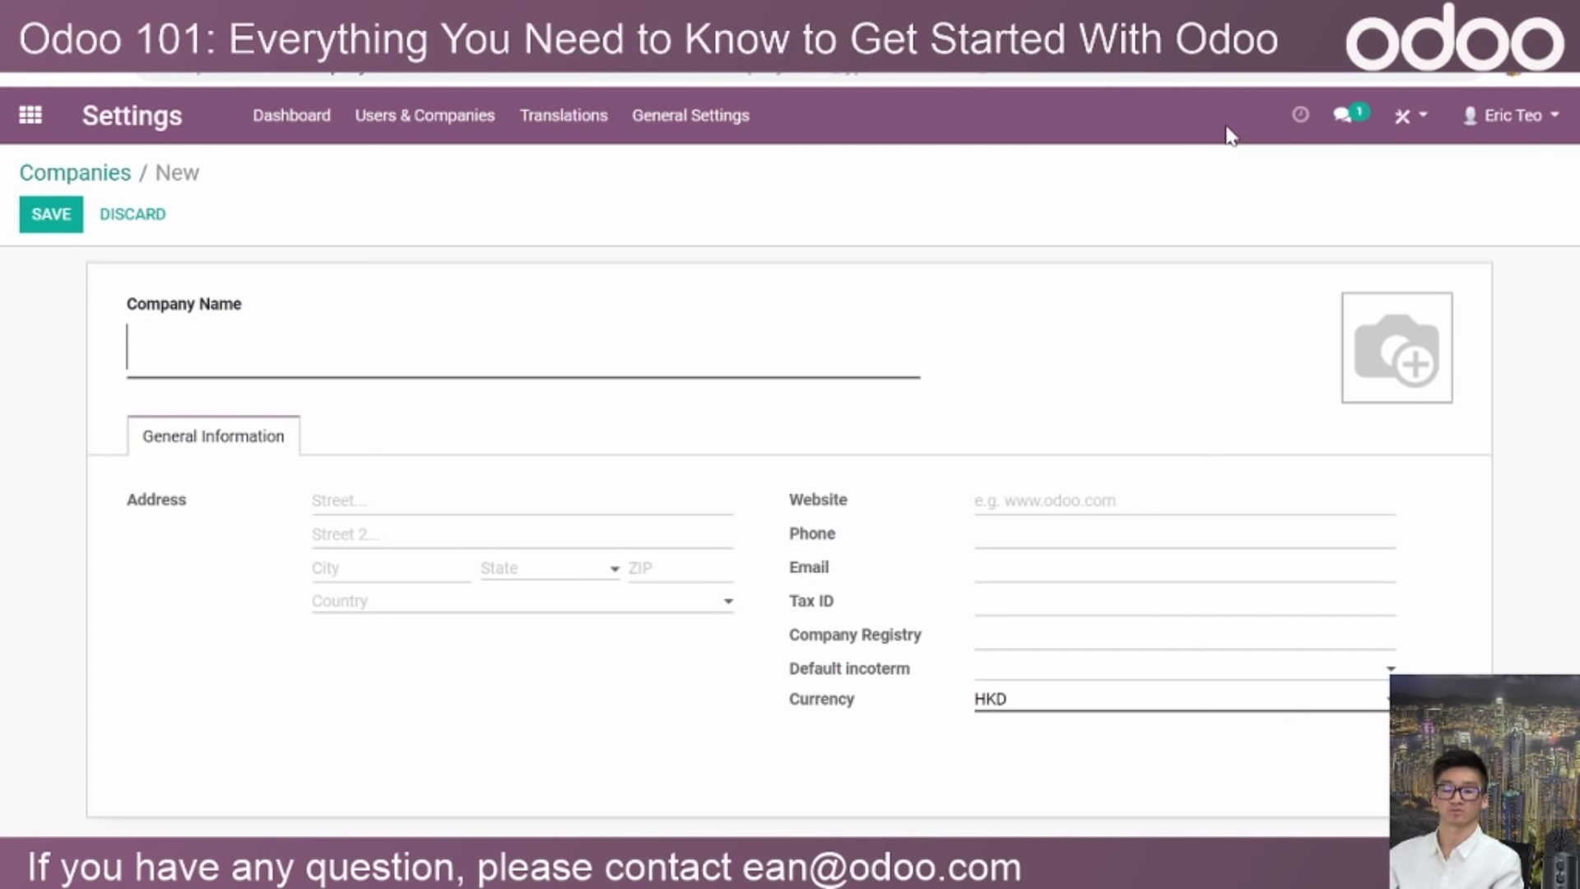
click(132, 214)
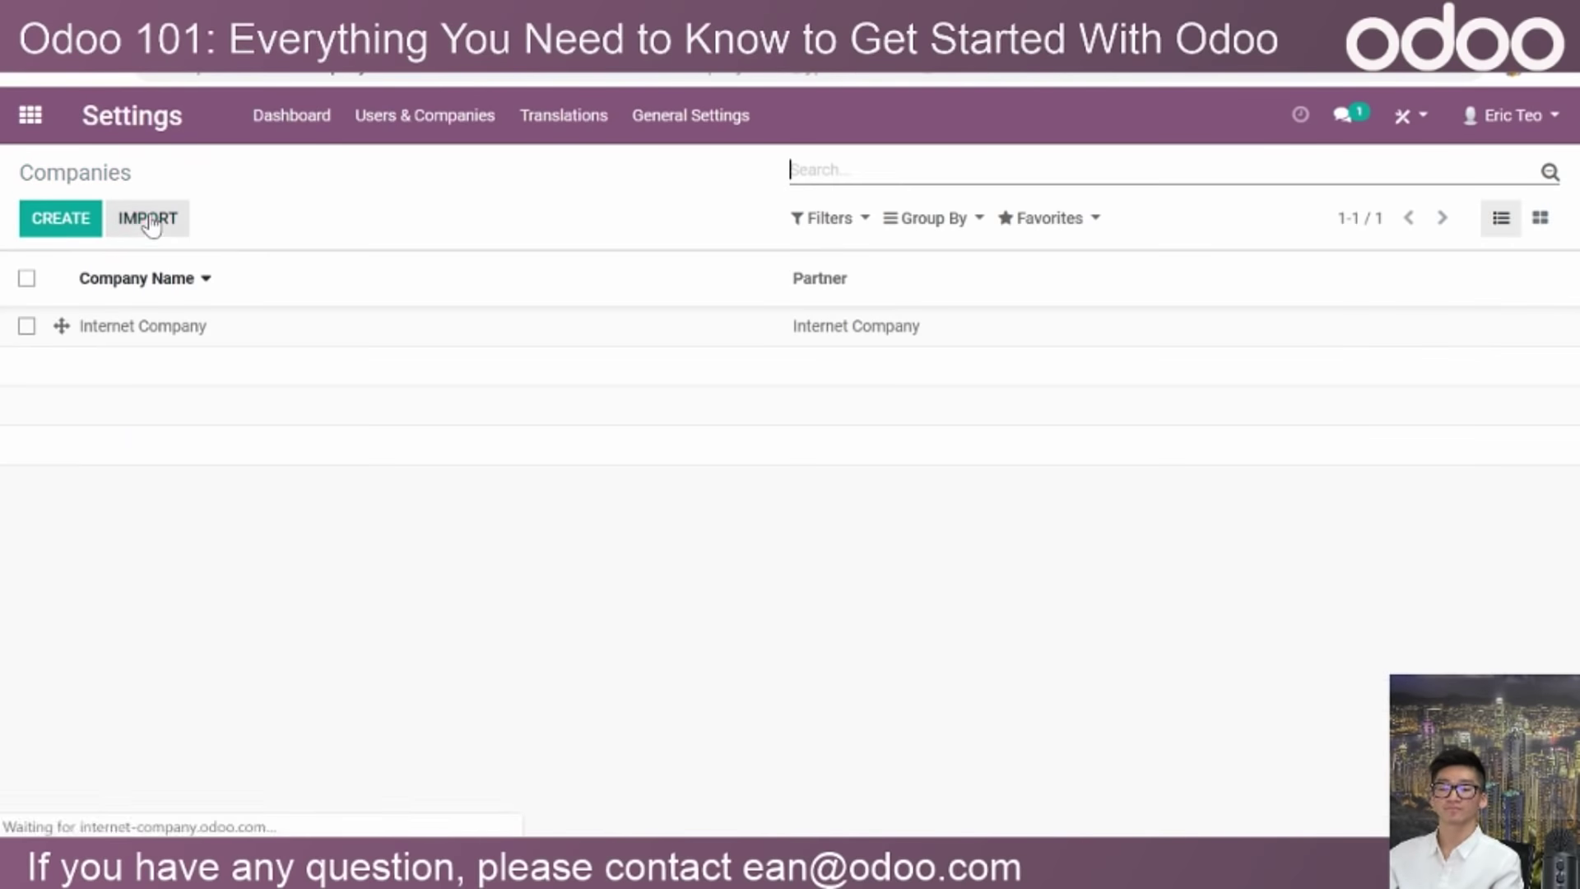
Create a channel named Purchase Department in the Discuss app.
click(31, 131)
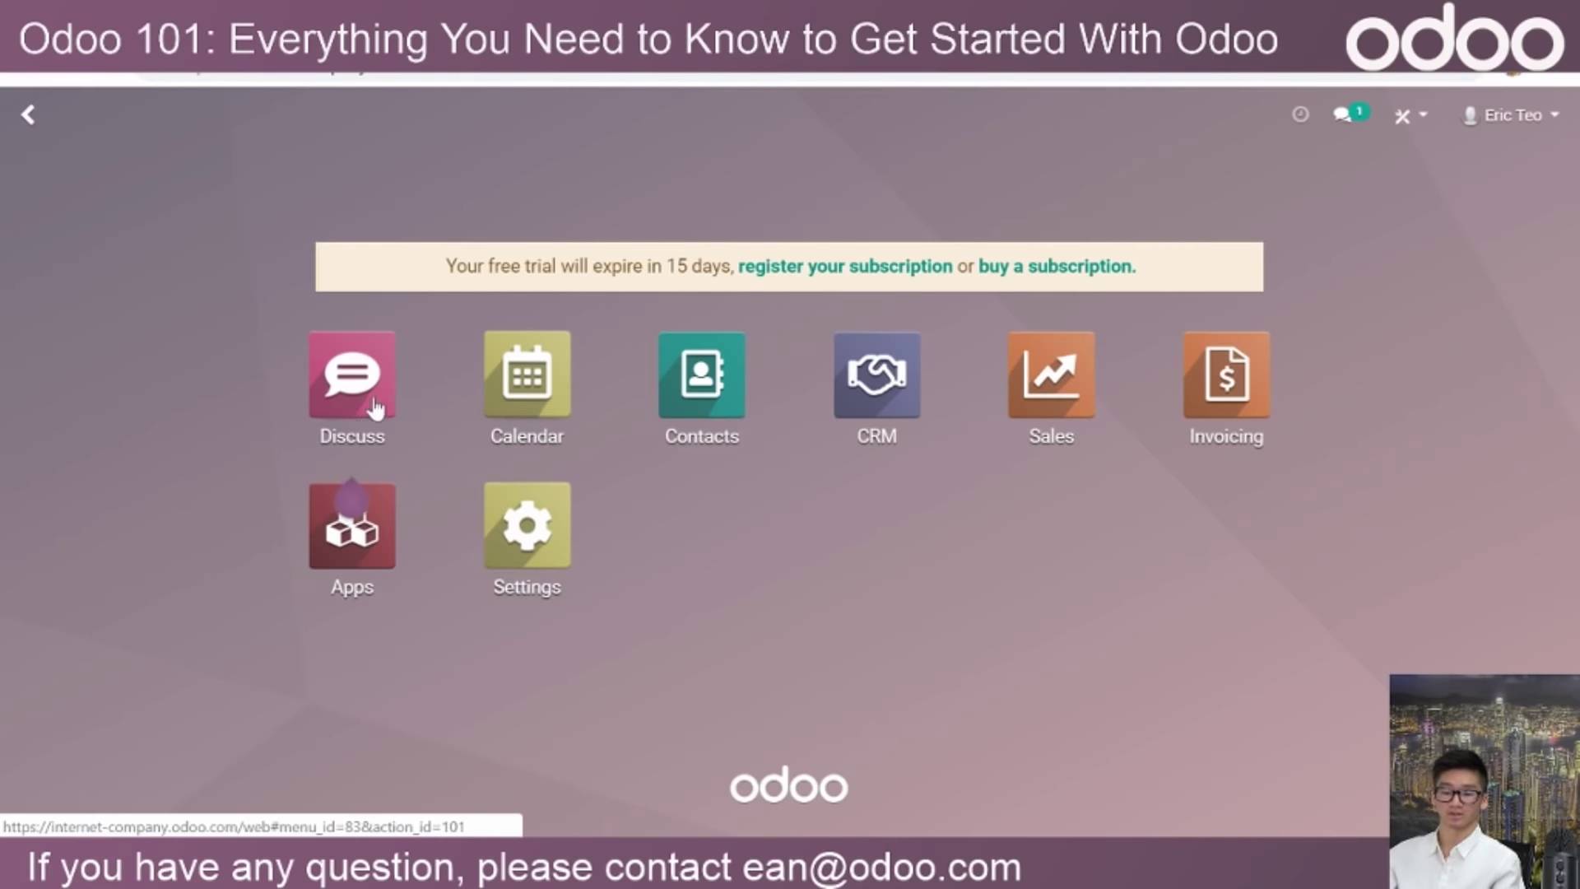
mouse_move(353, 408)
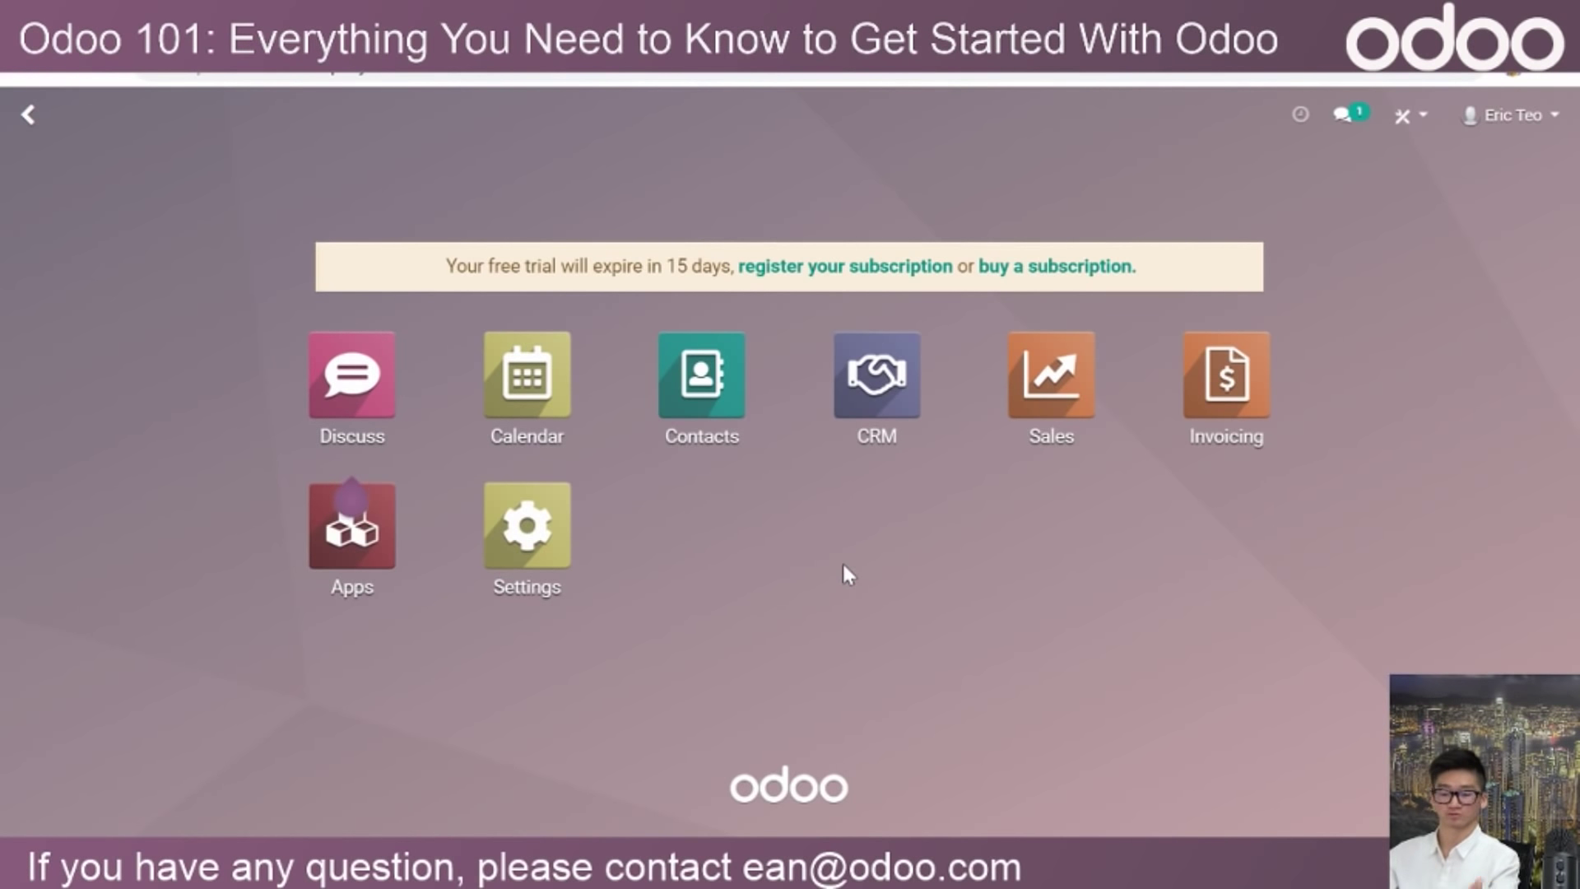
click(380, 409)
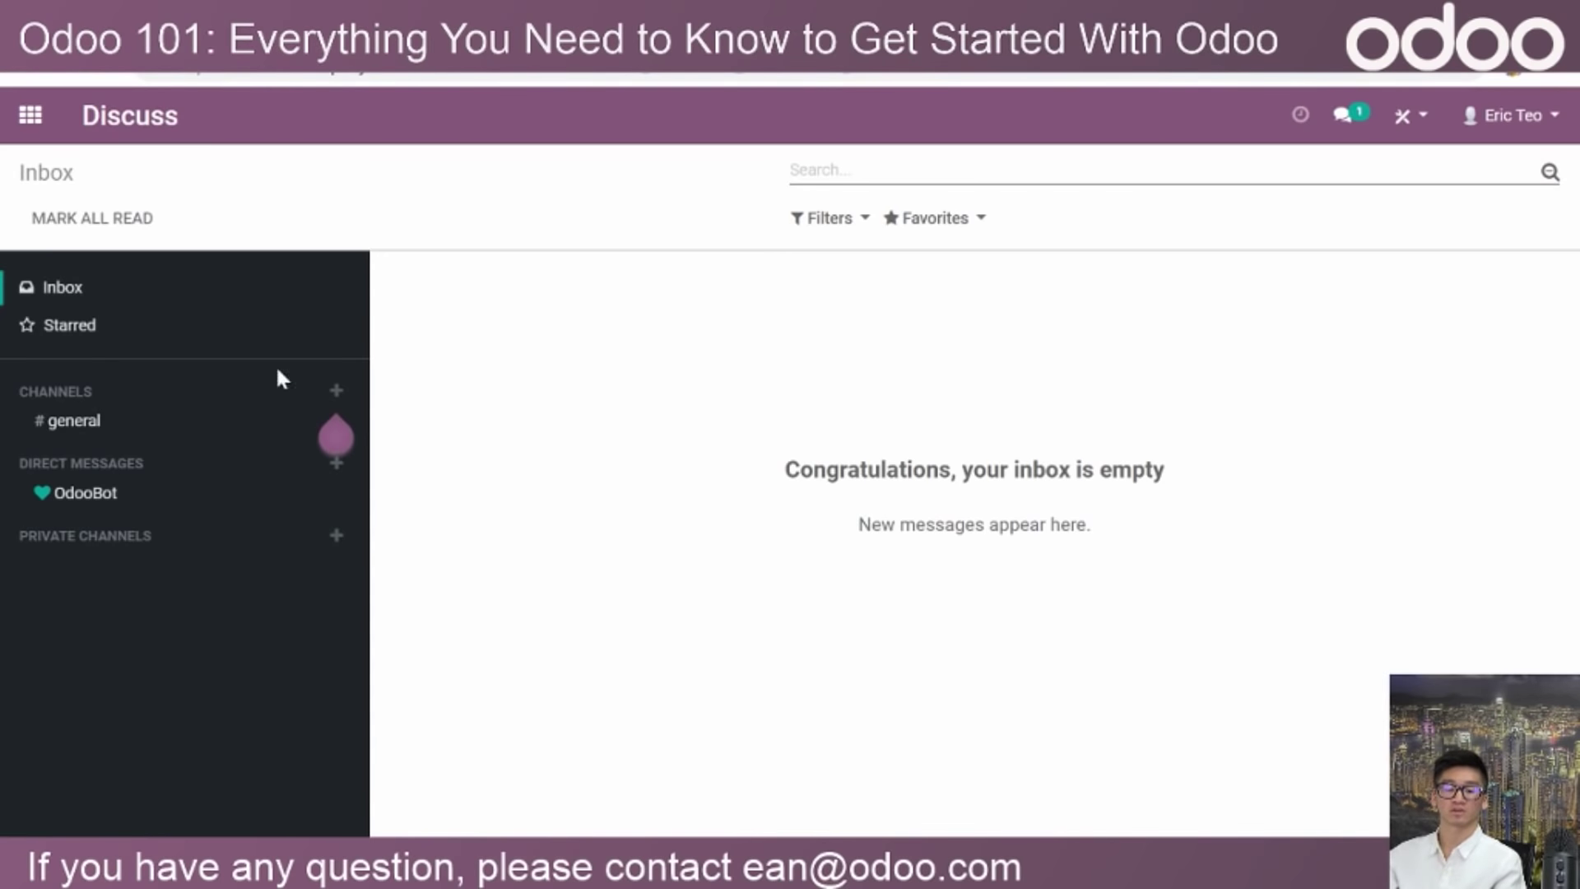
click(338, 395)
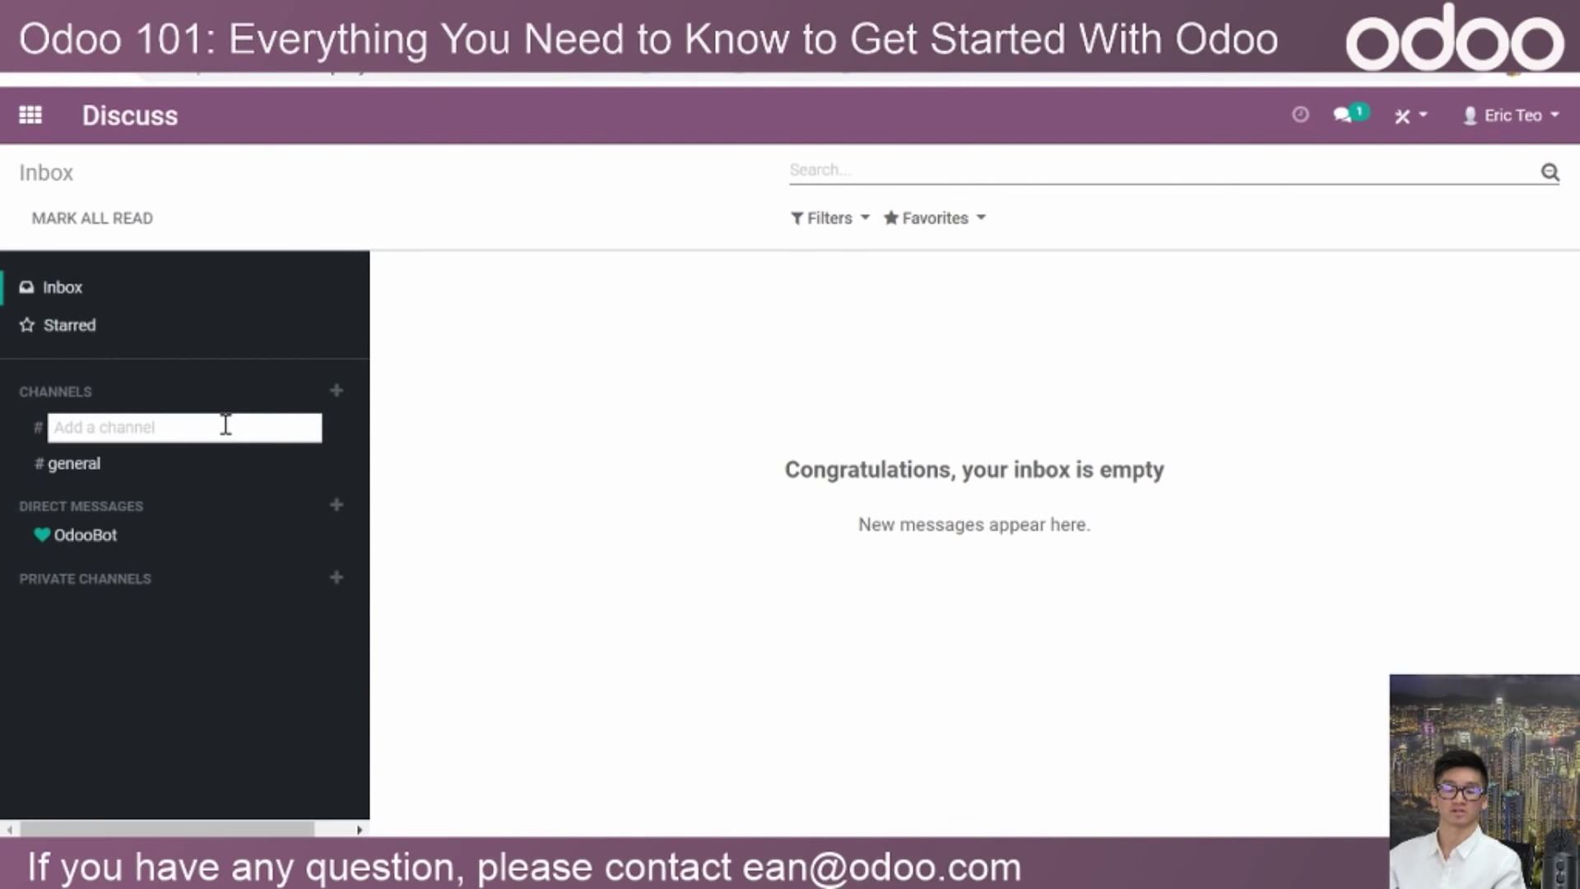
text(Purchase)
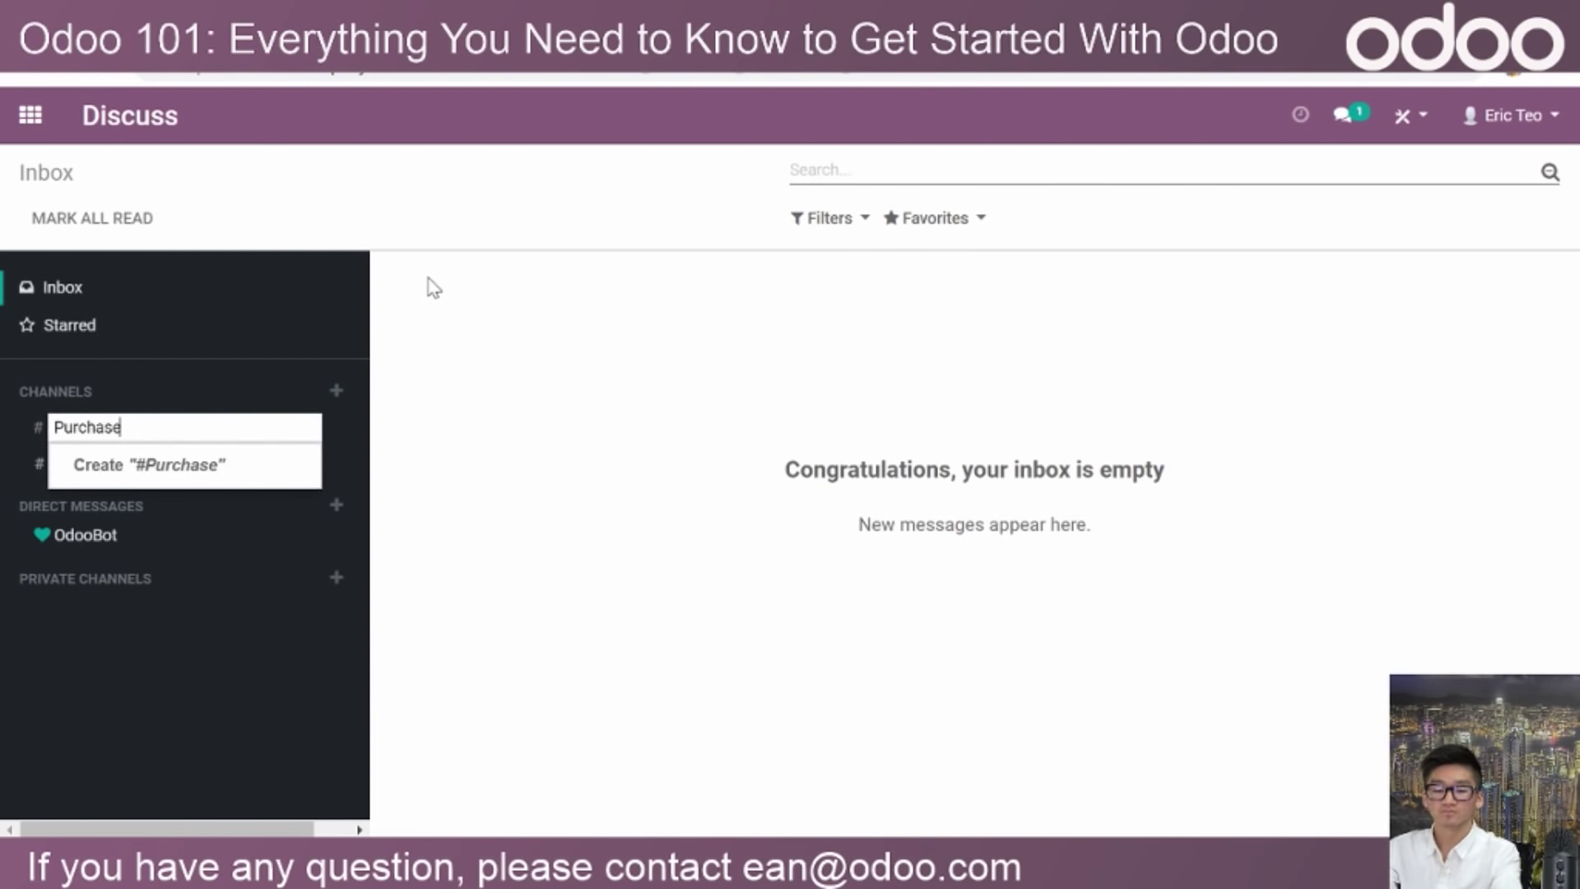
text( Department)
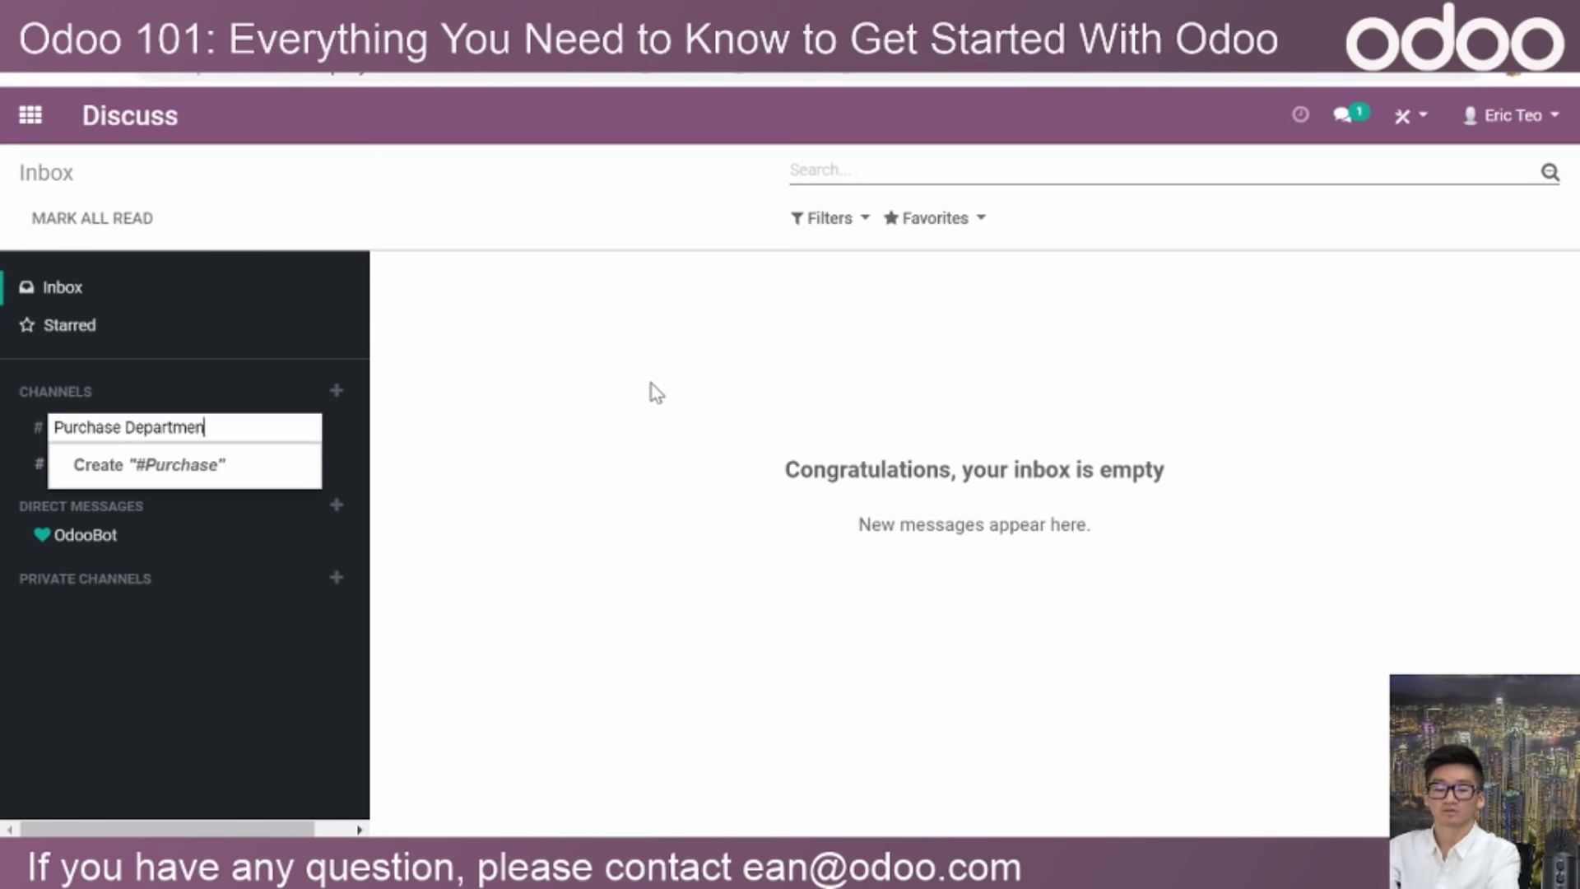
click(216, 475)
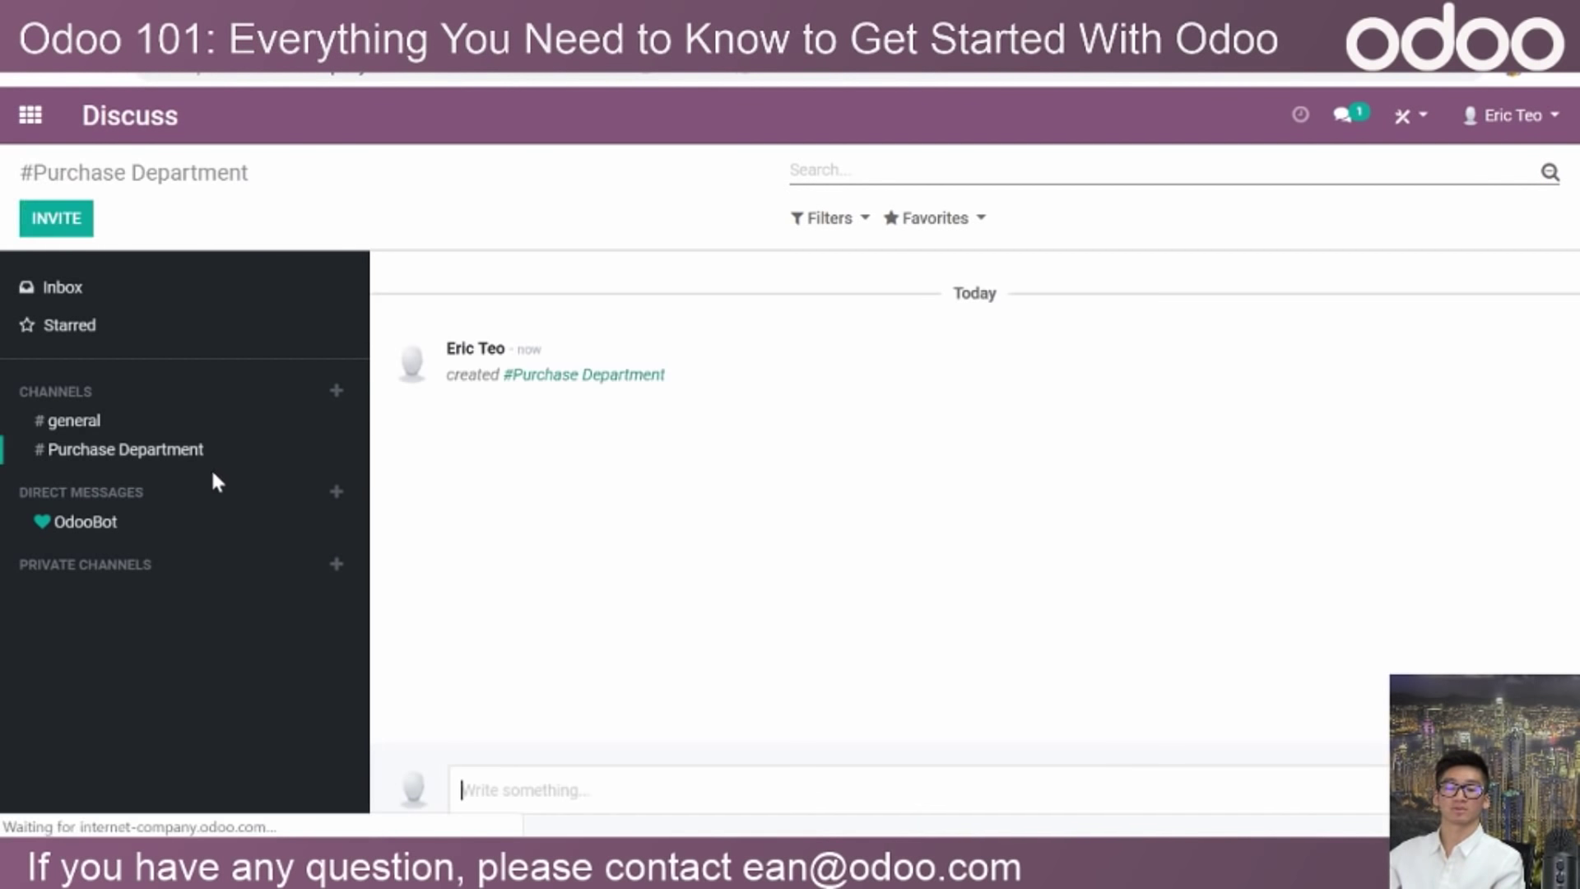
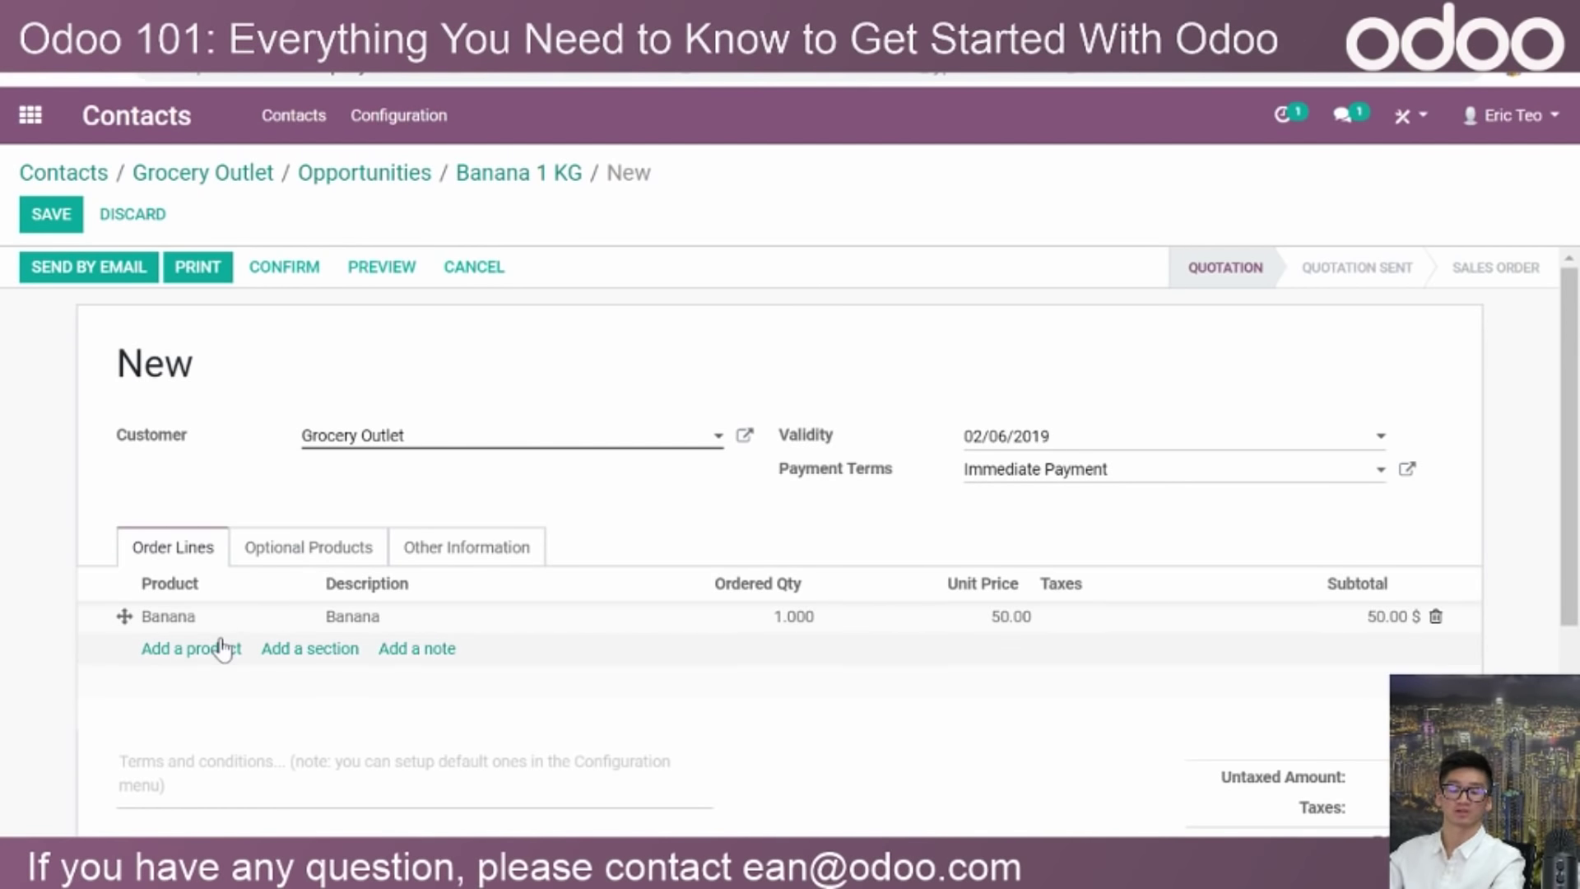
Review the Banana order line and totals, and save the new quotation for Grocery Outlet.
scroll(197, 609, down, 2)
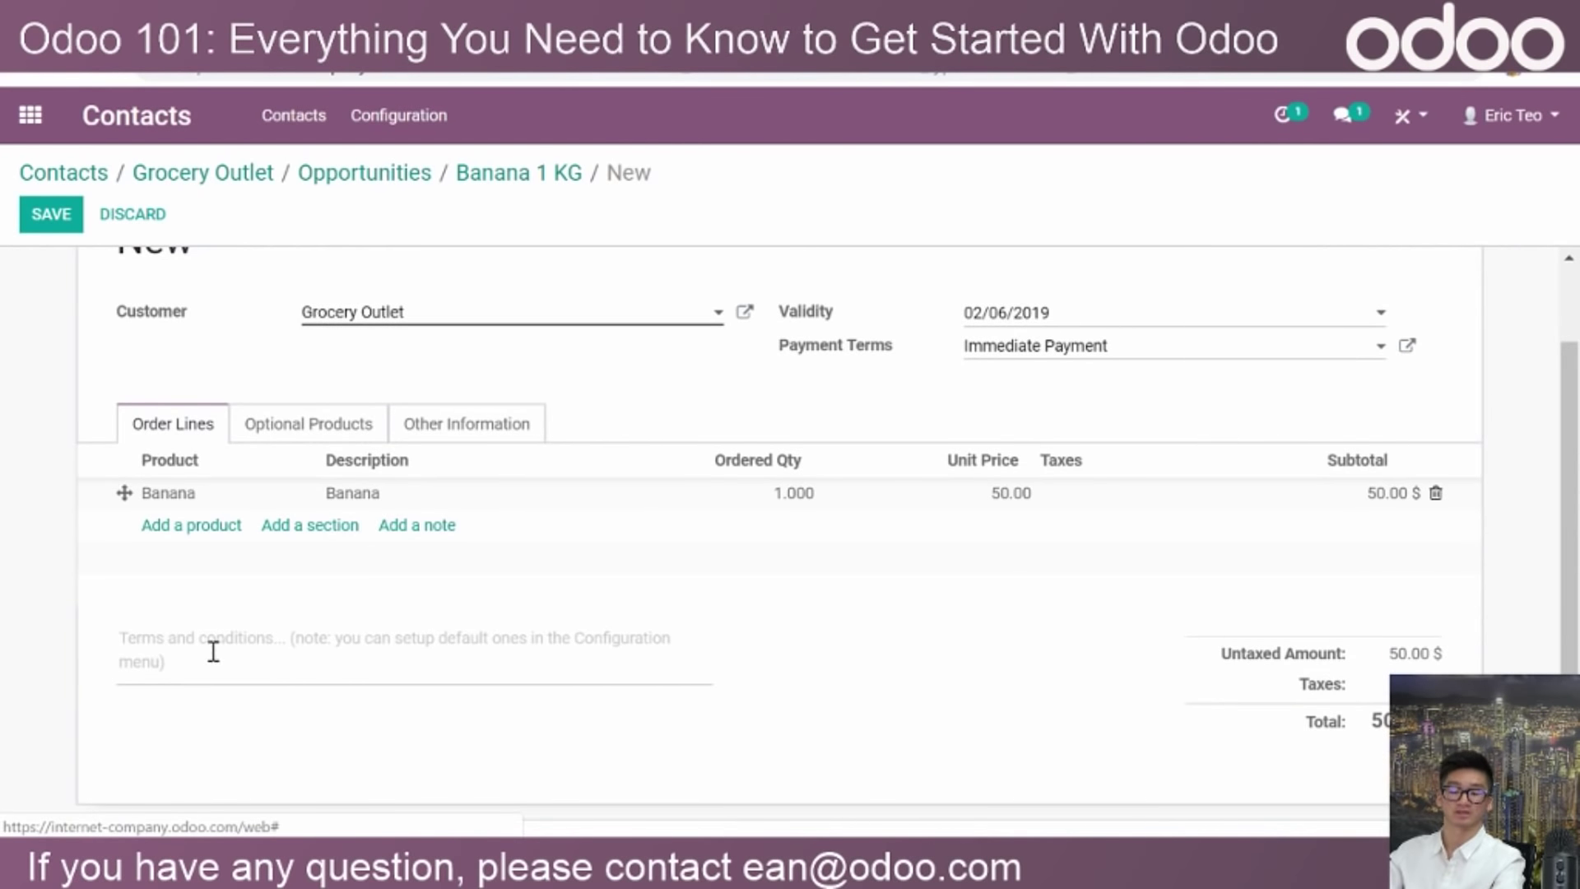
scroll(201, 670, up, 2)
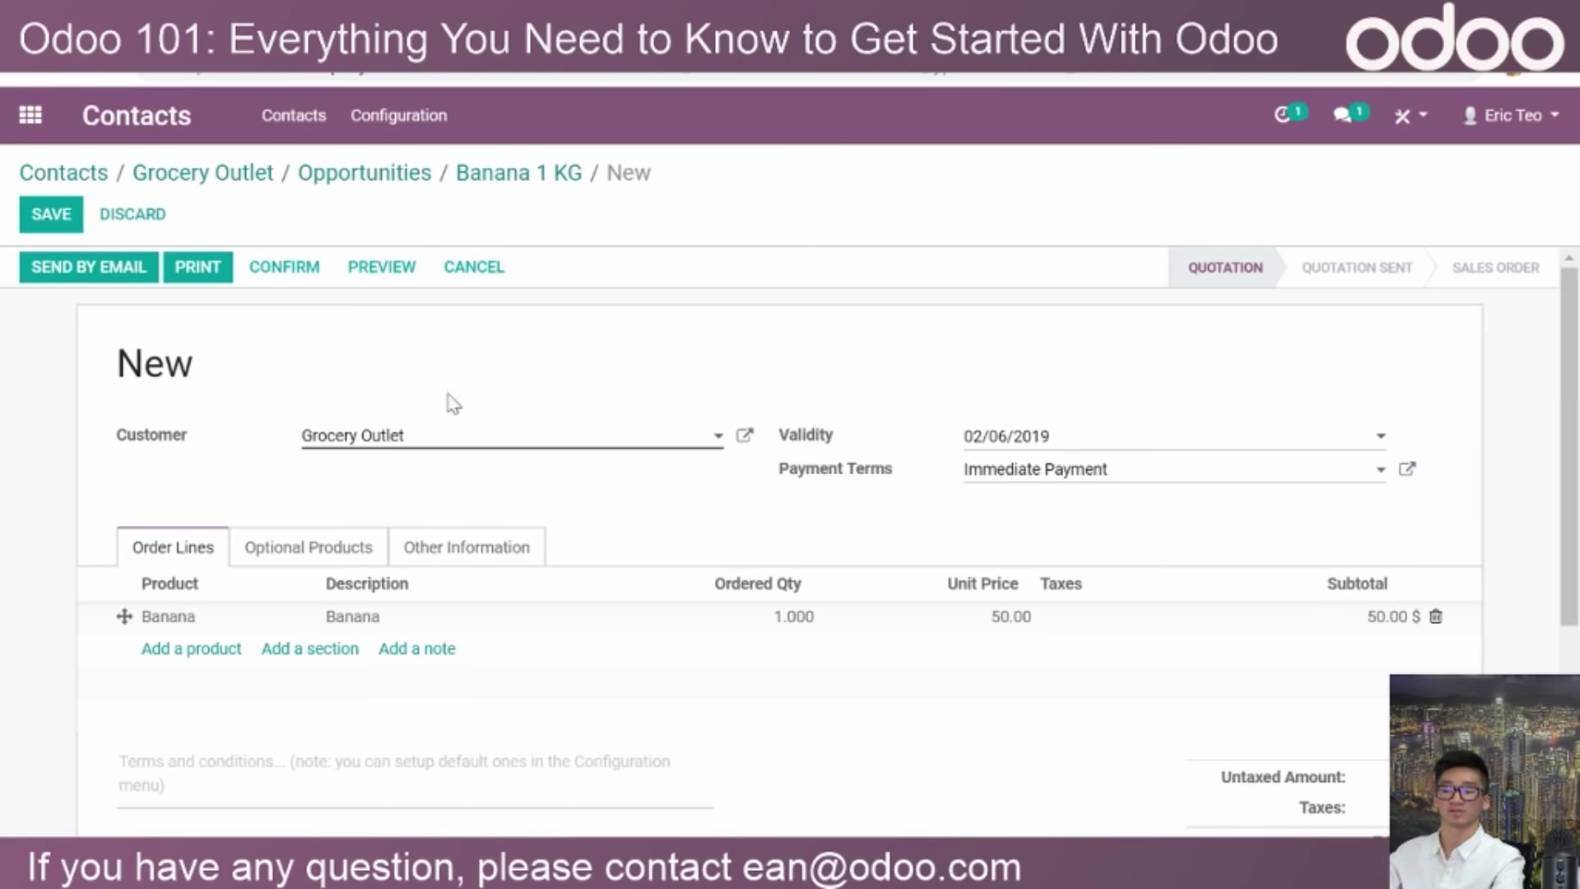
click(51, 212)
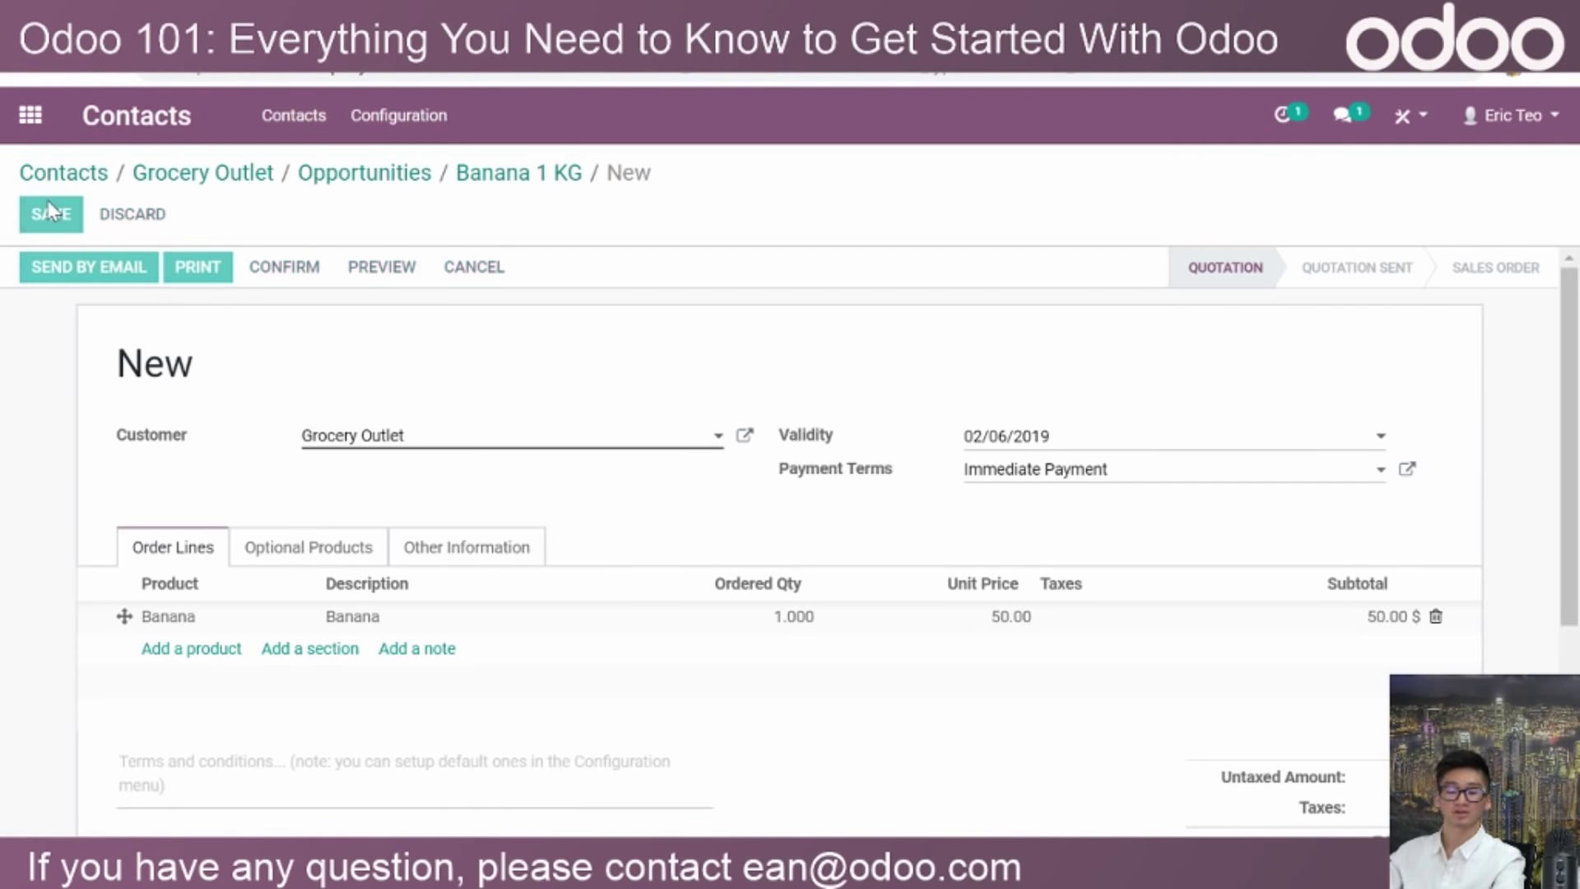
scroll(155, 427, down, 2)
scroll(162, 426, up, 2)
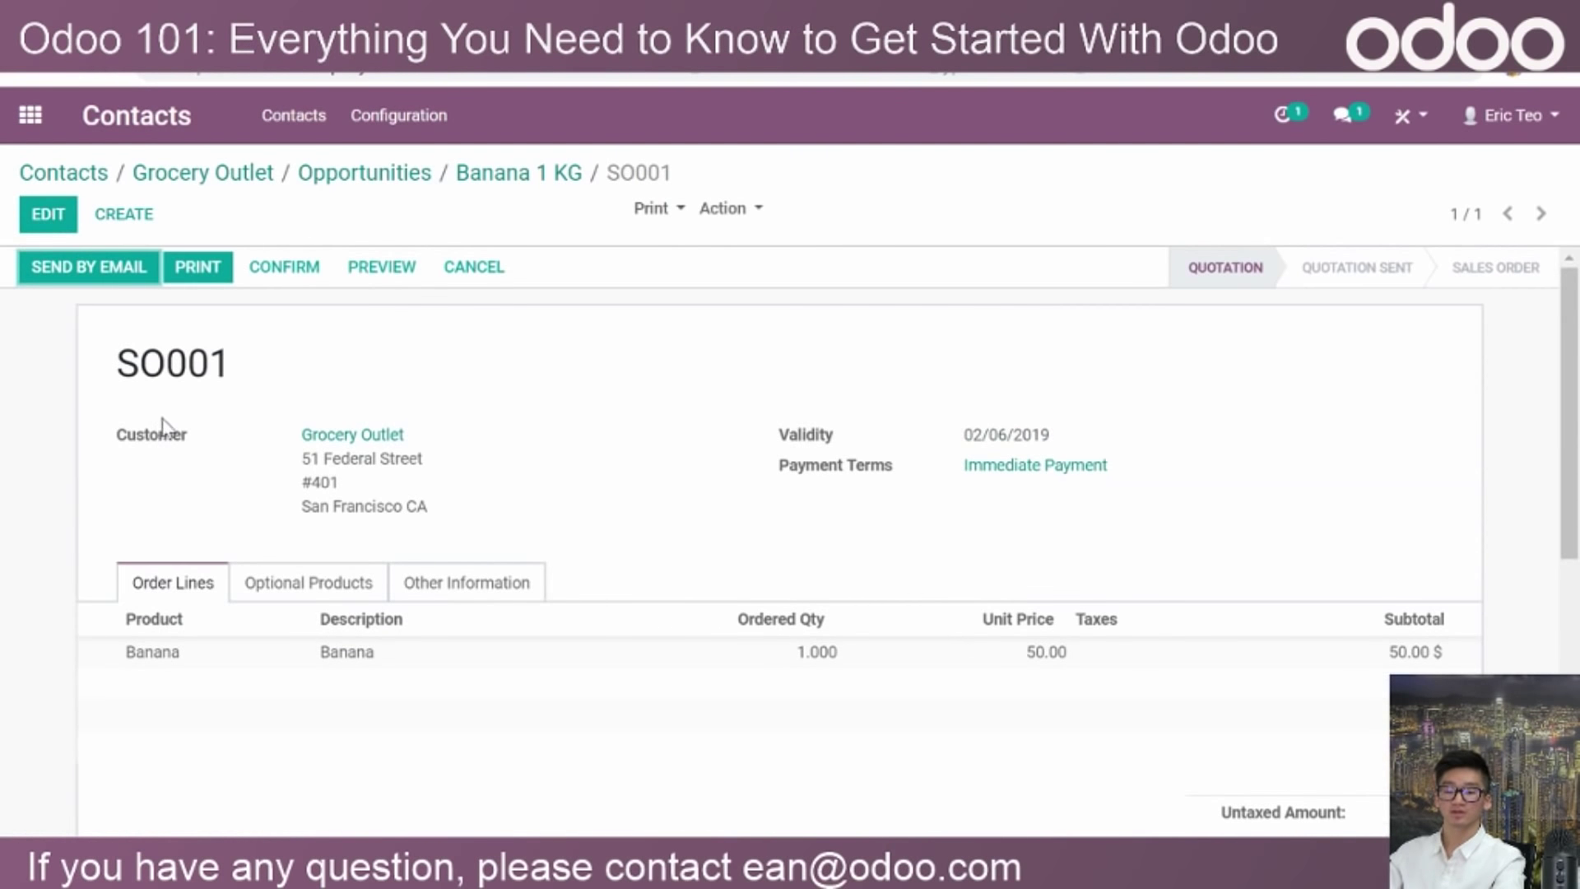
Email the quotation to Grocery Outlet with the draft PDF attached and check the sent message in the quotation's message log.
click(88, 274)
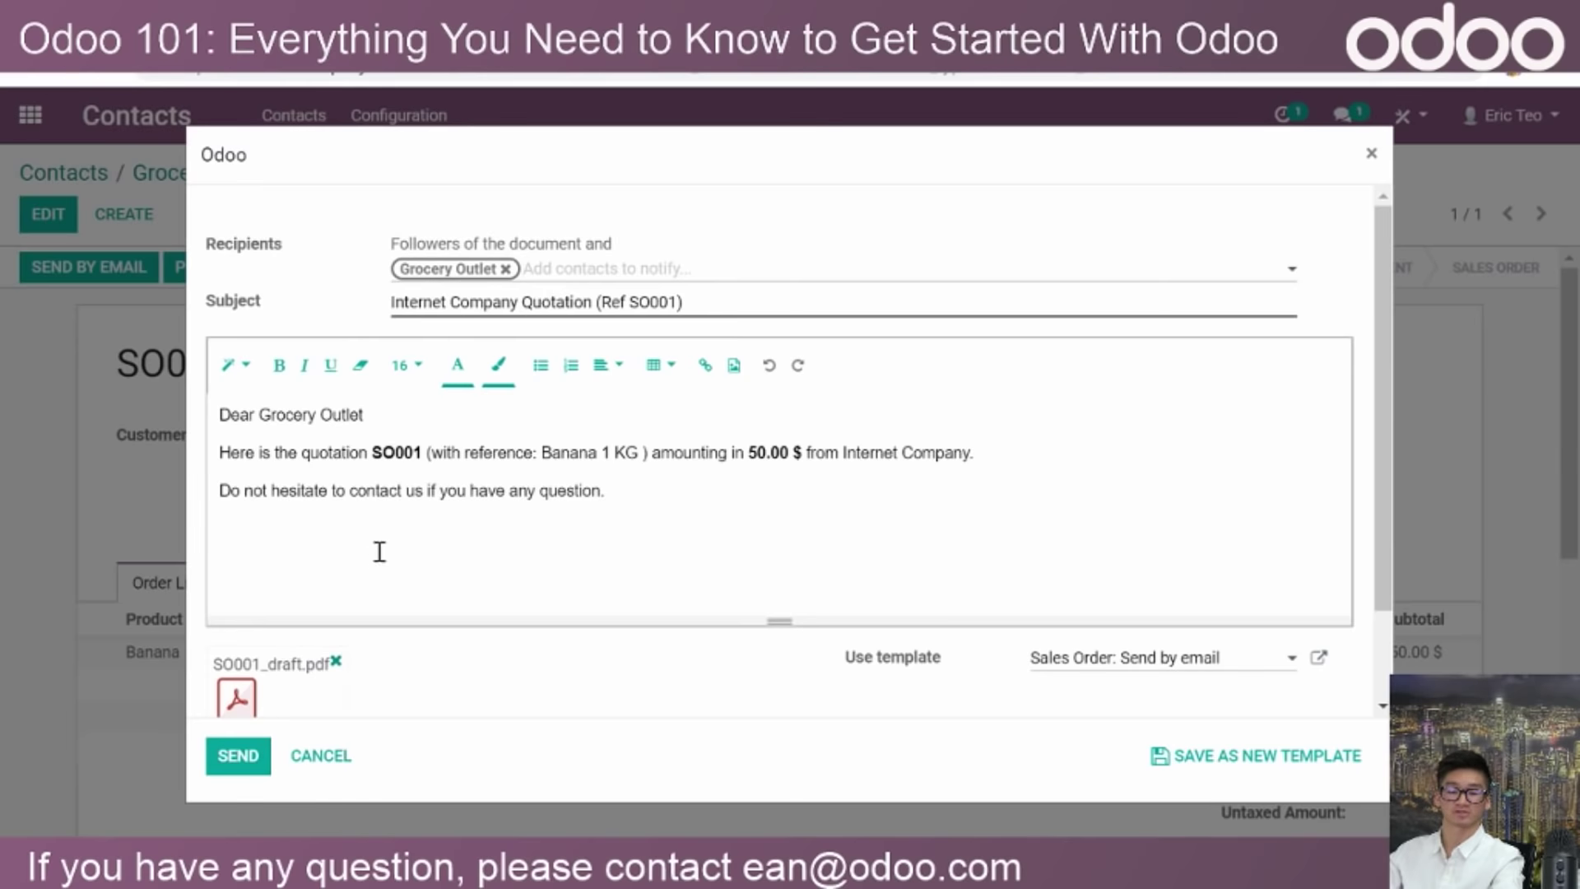
scroll(469, 522, down, 2)
scroll(469, 529, up, 2)
scroll(476, 497, down, 2)
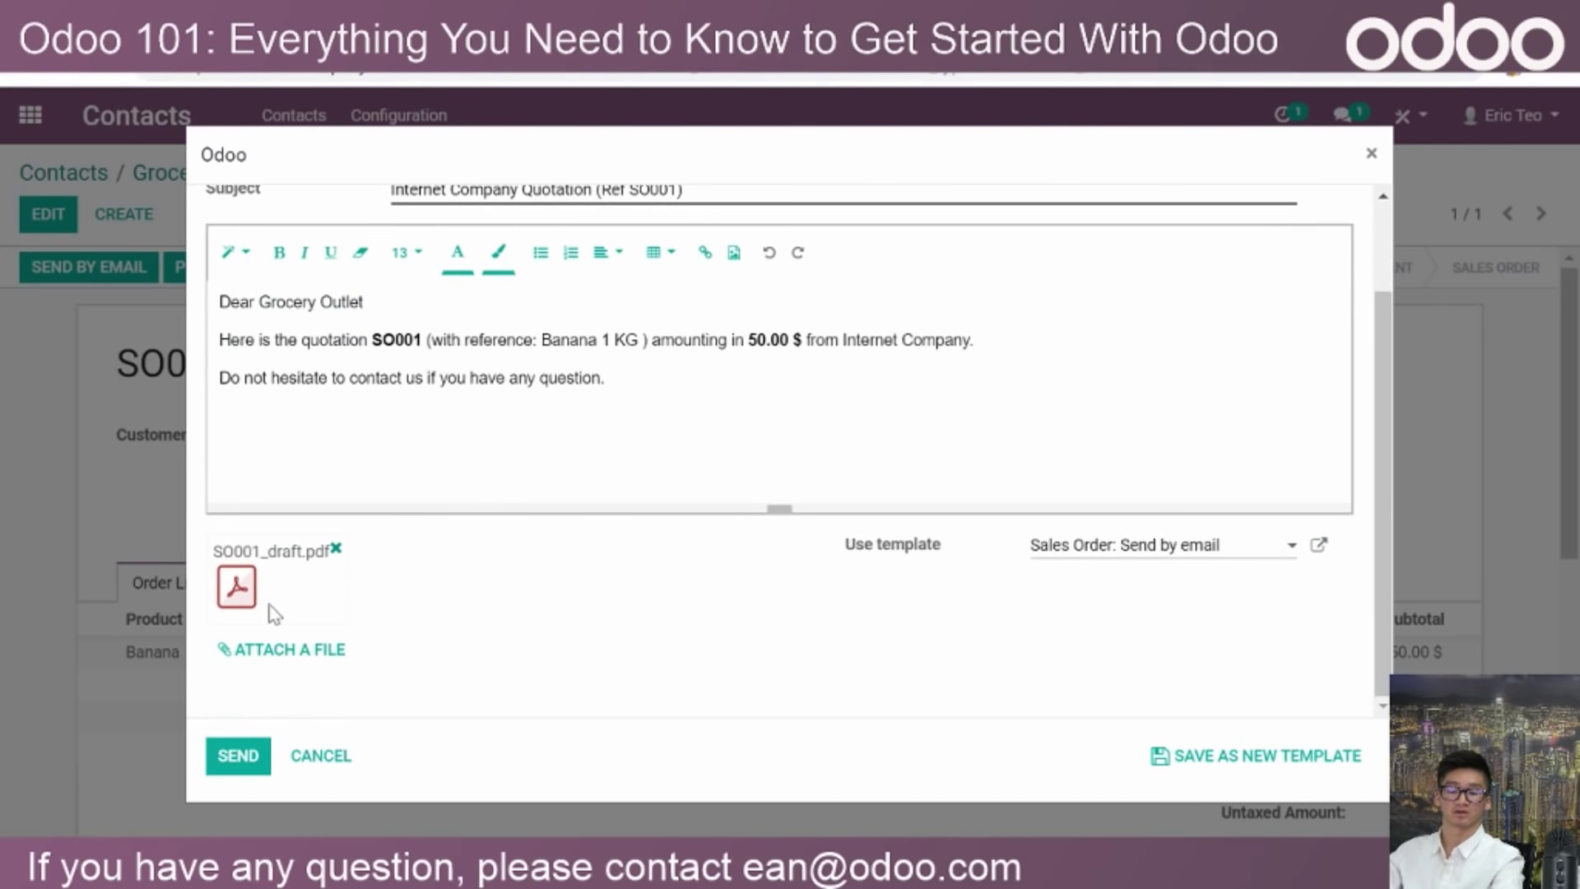
click(227, 733)
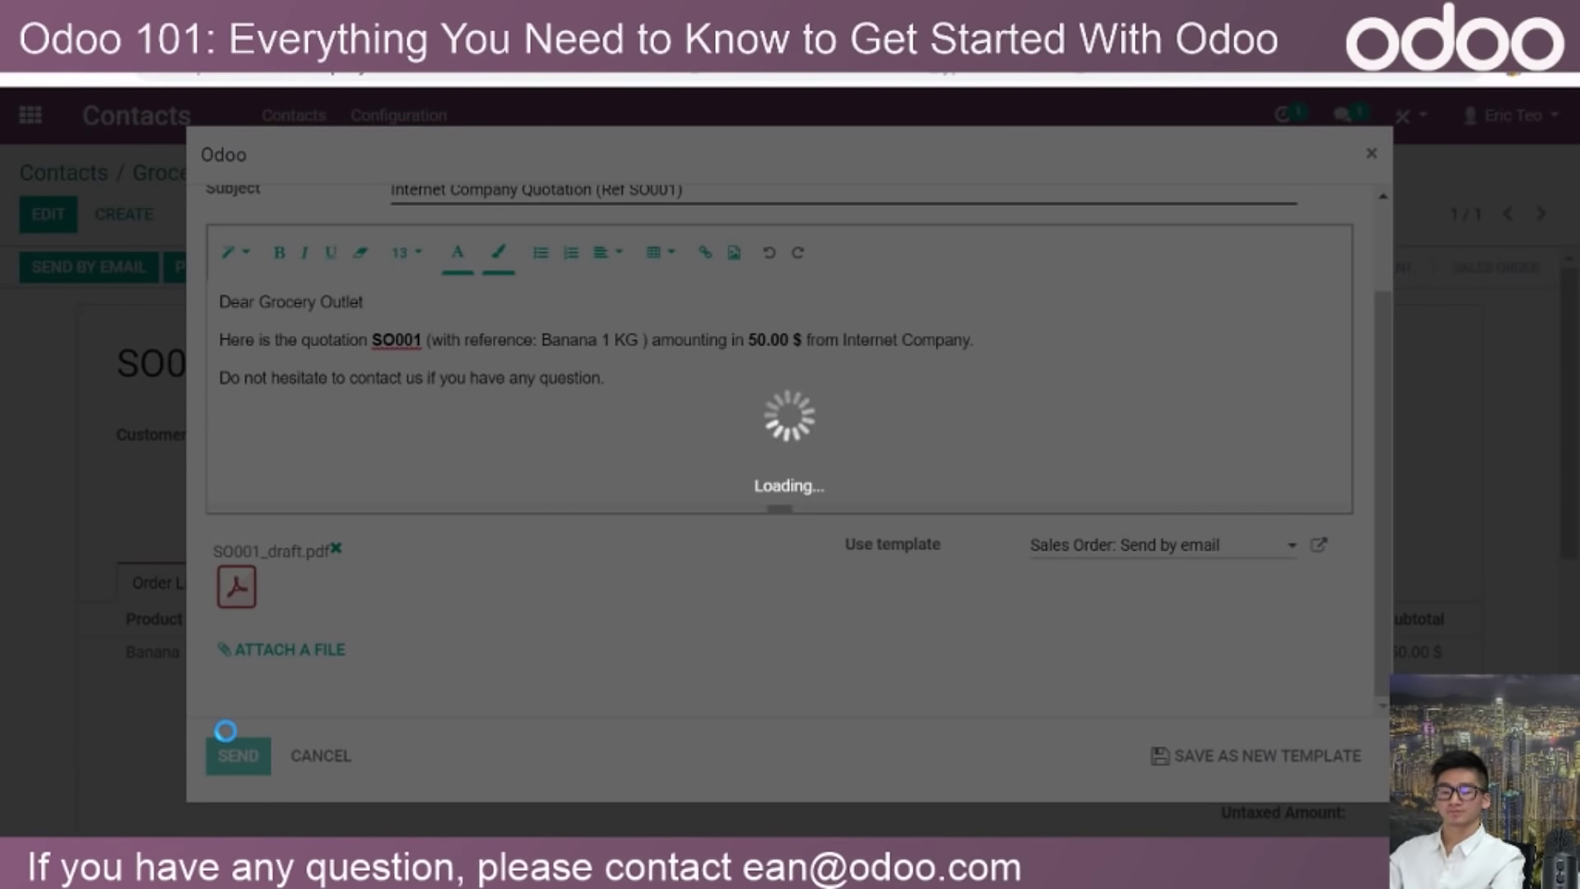
scroll(279, 441, down, 6)
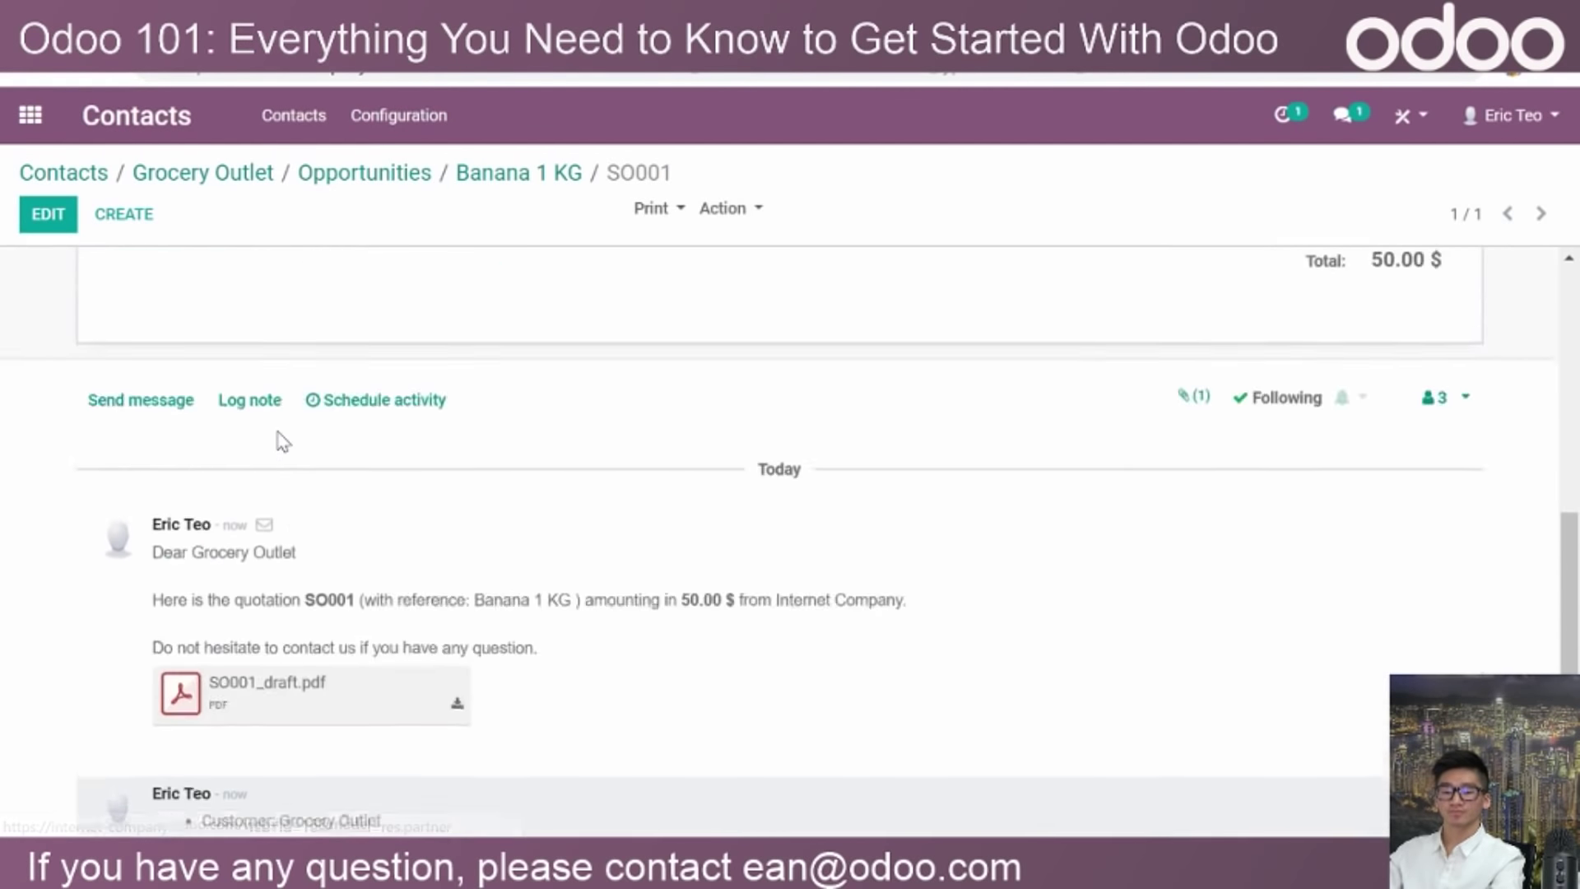
scroll(294, 508, up, 1)
scroll(272, 527, down, 2)
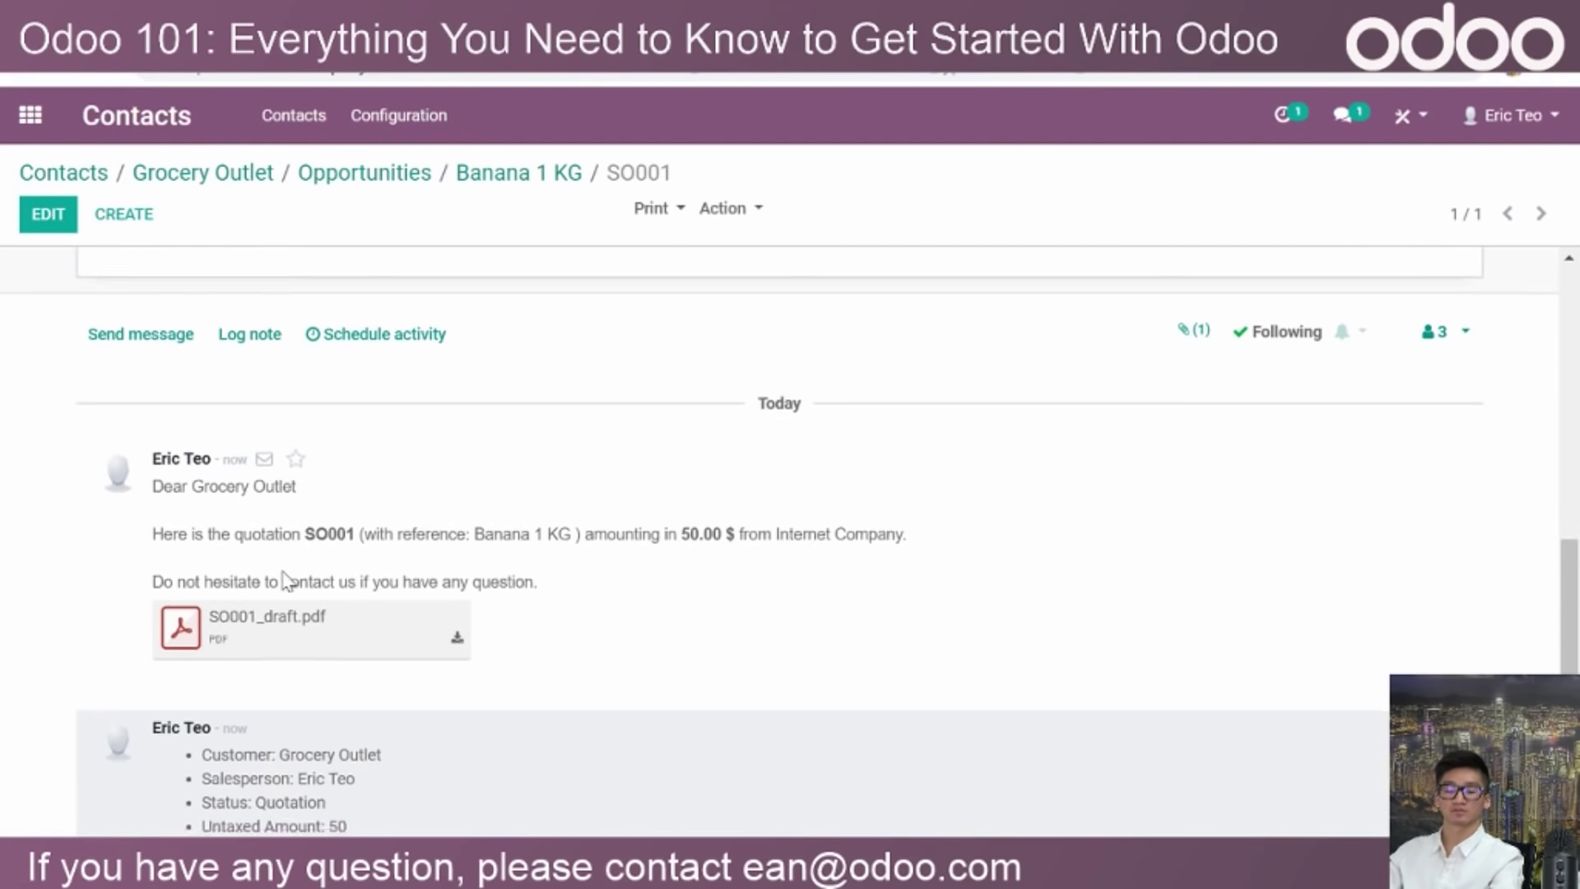
scroll(282, 582, up, 2)
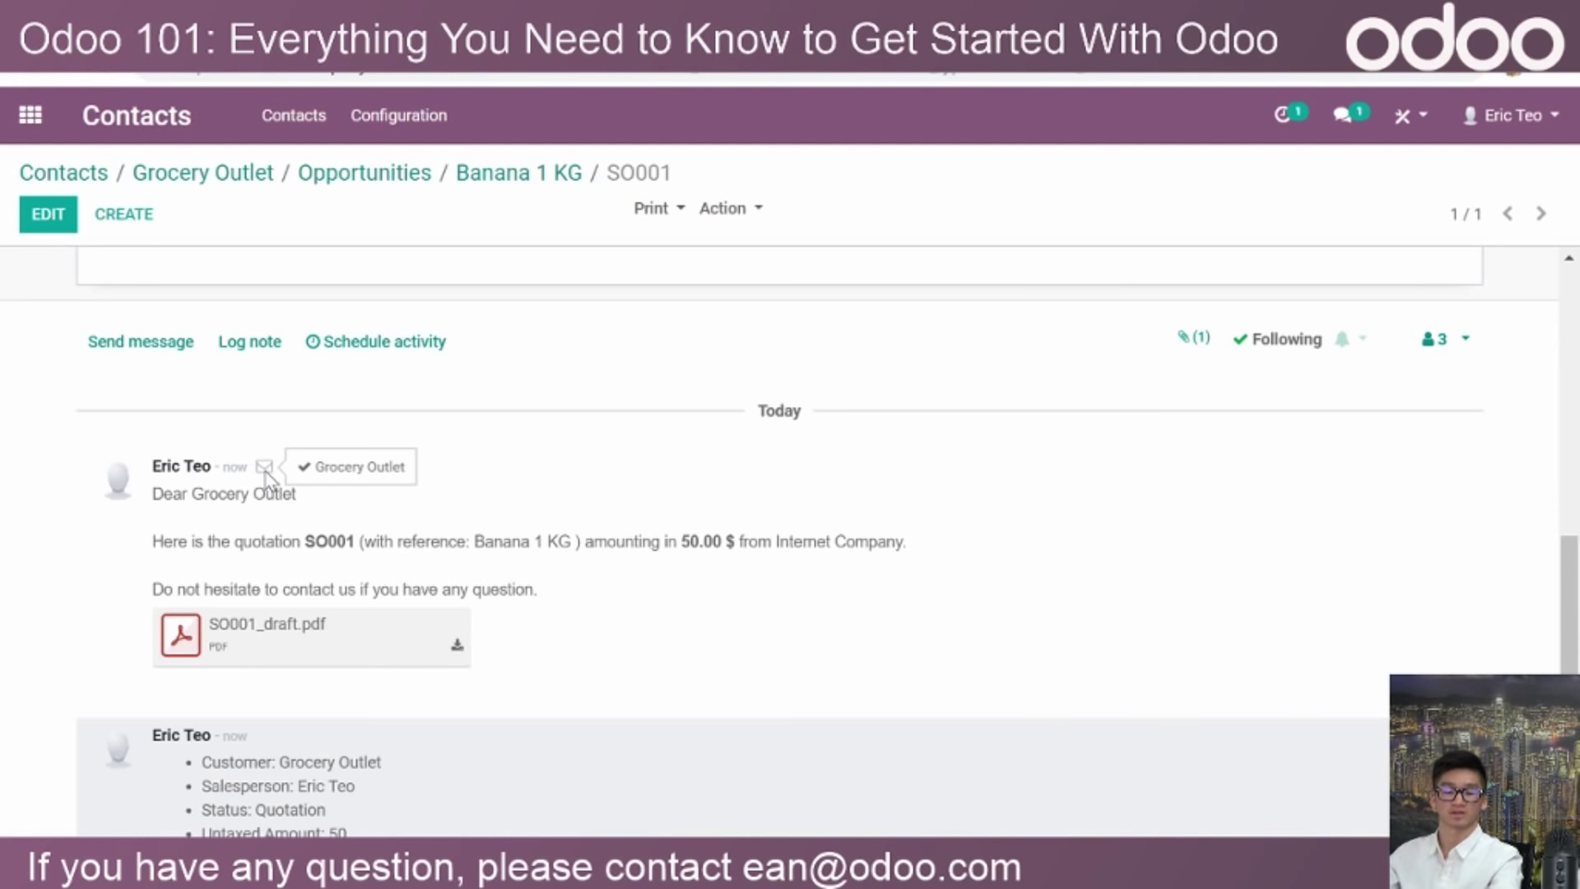
scroll(318, 430, up, 10)
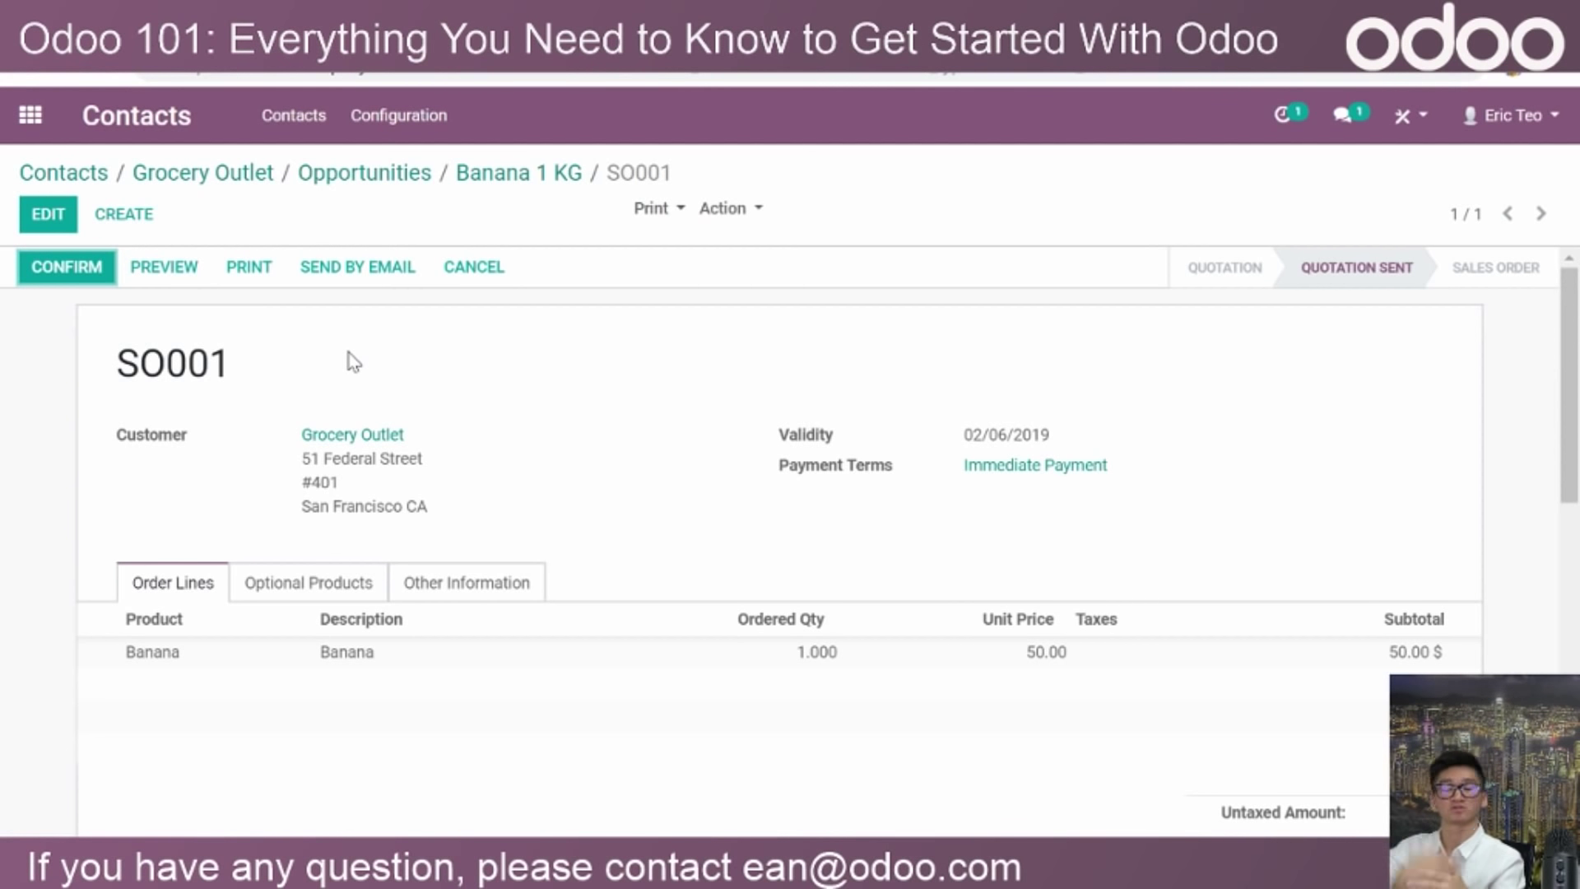
Confirm the quotation as a sales order and review its order lines.
click(54, 280)
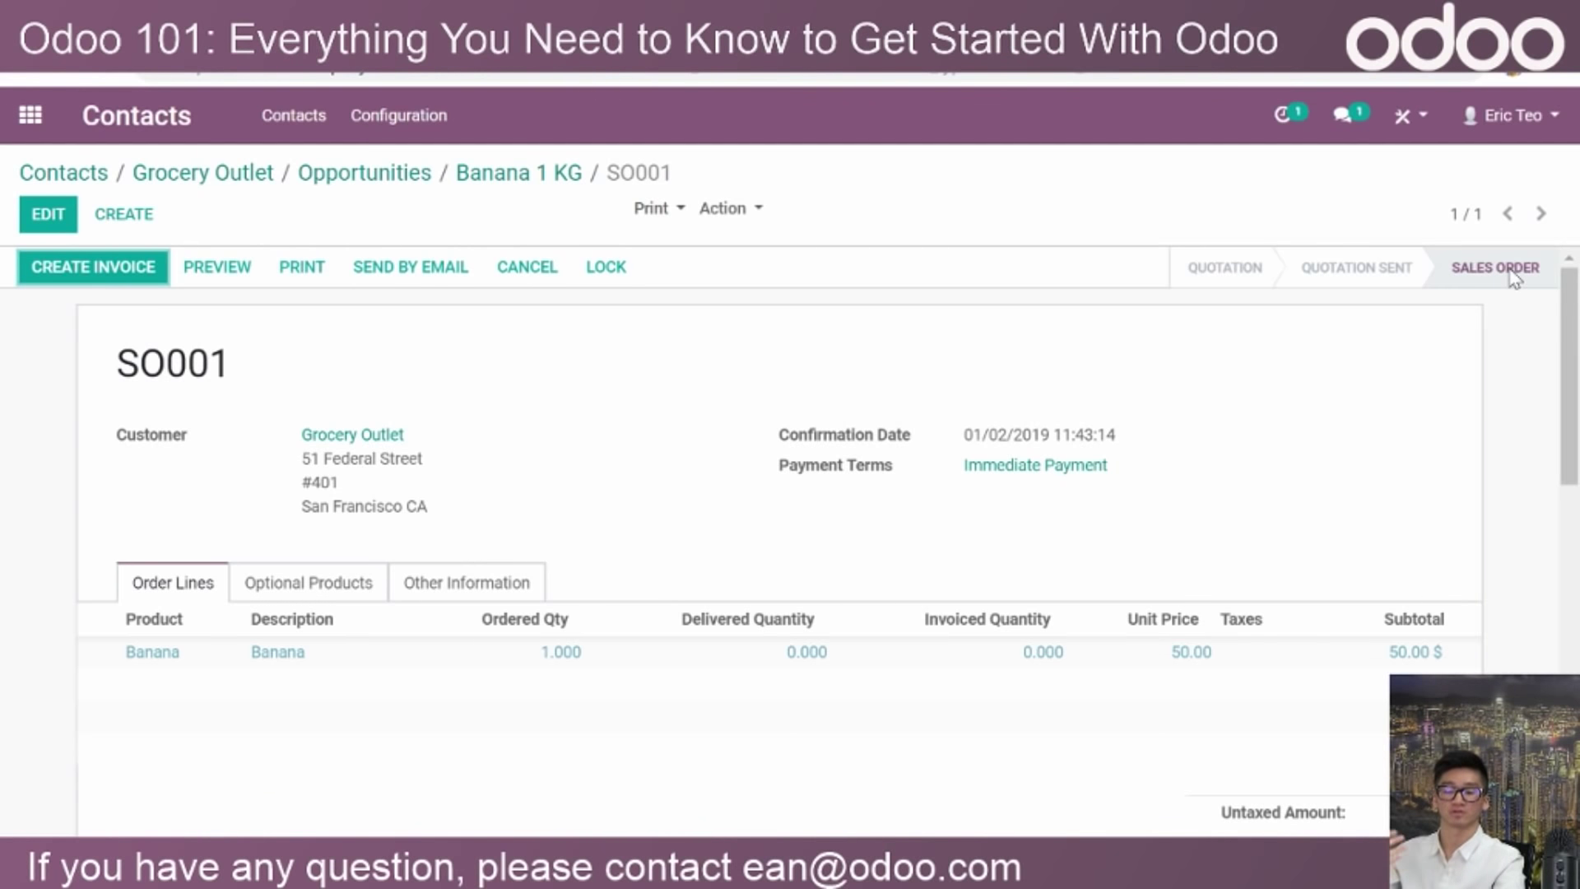
scroll(1210, 342, down, 3)
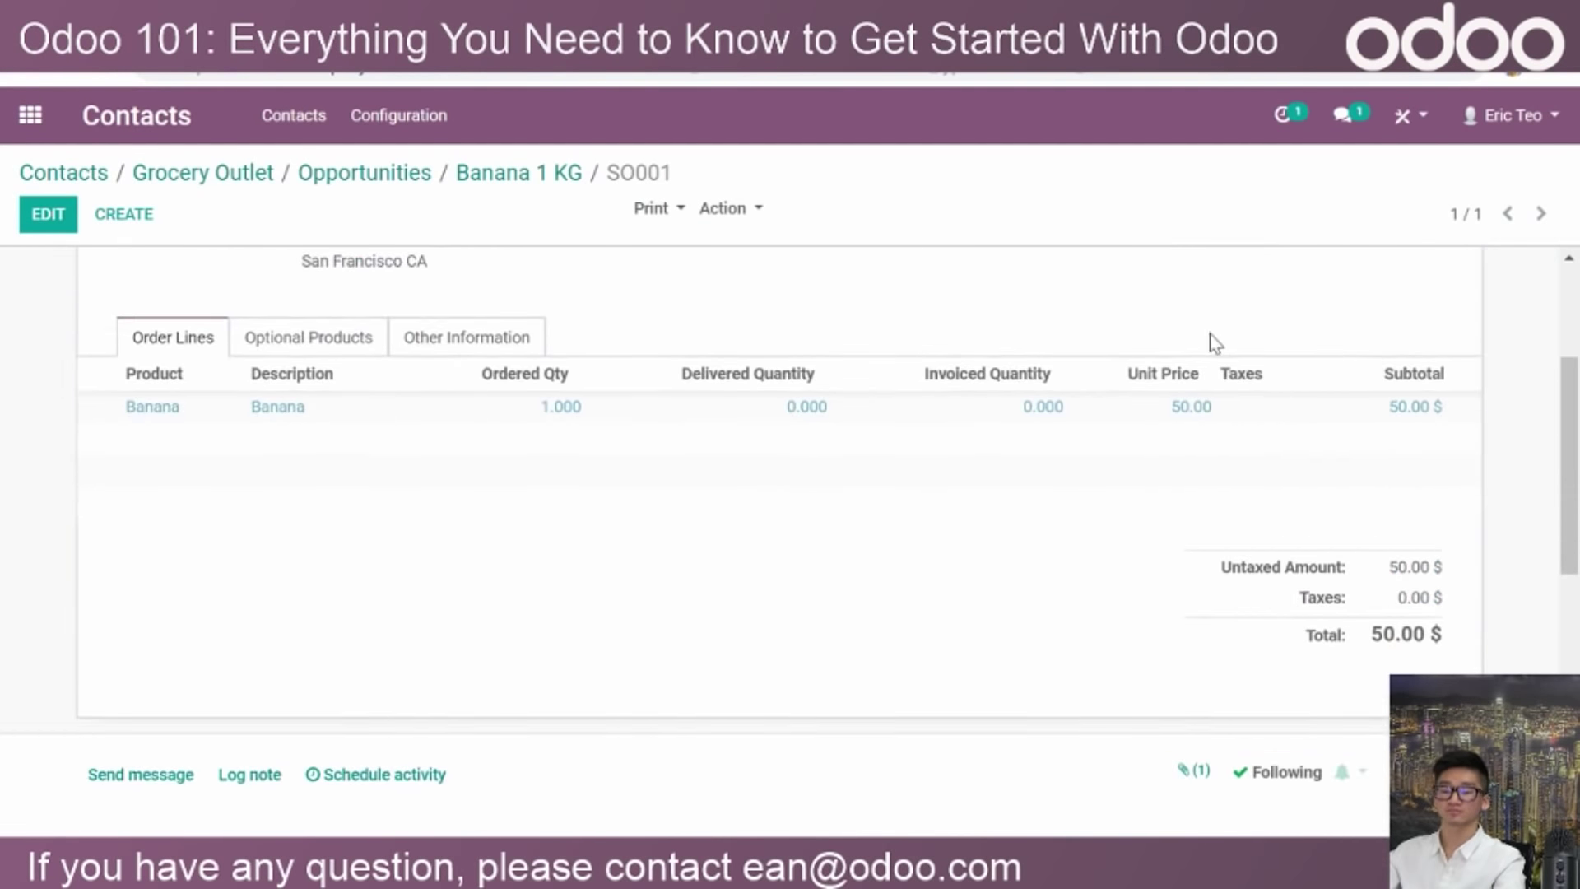
scroll(606, 539, up, 3)
Create and view an invoice for the sales order's invoiceable lines.
click(102, 275)
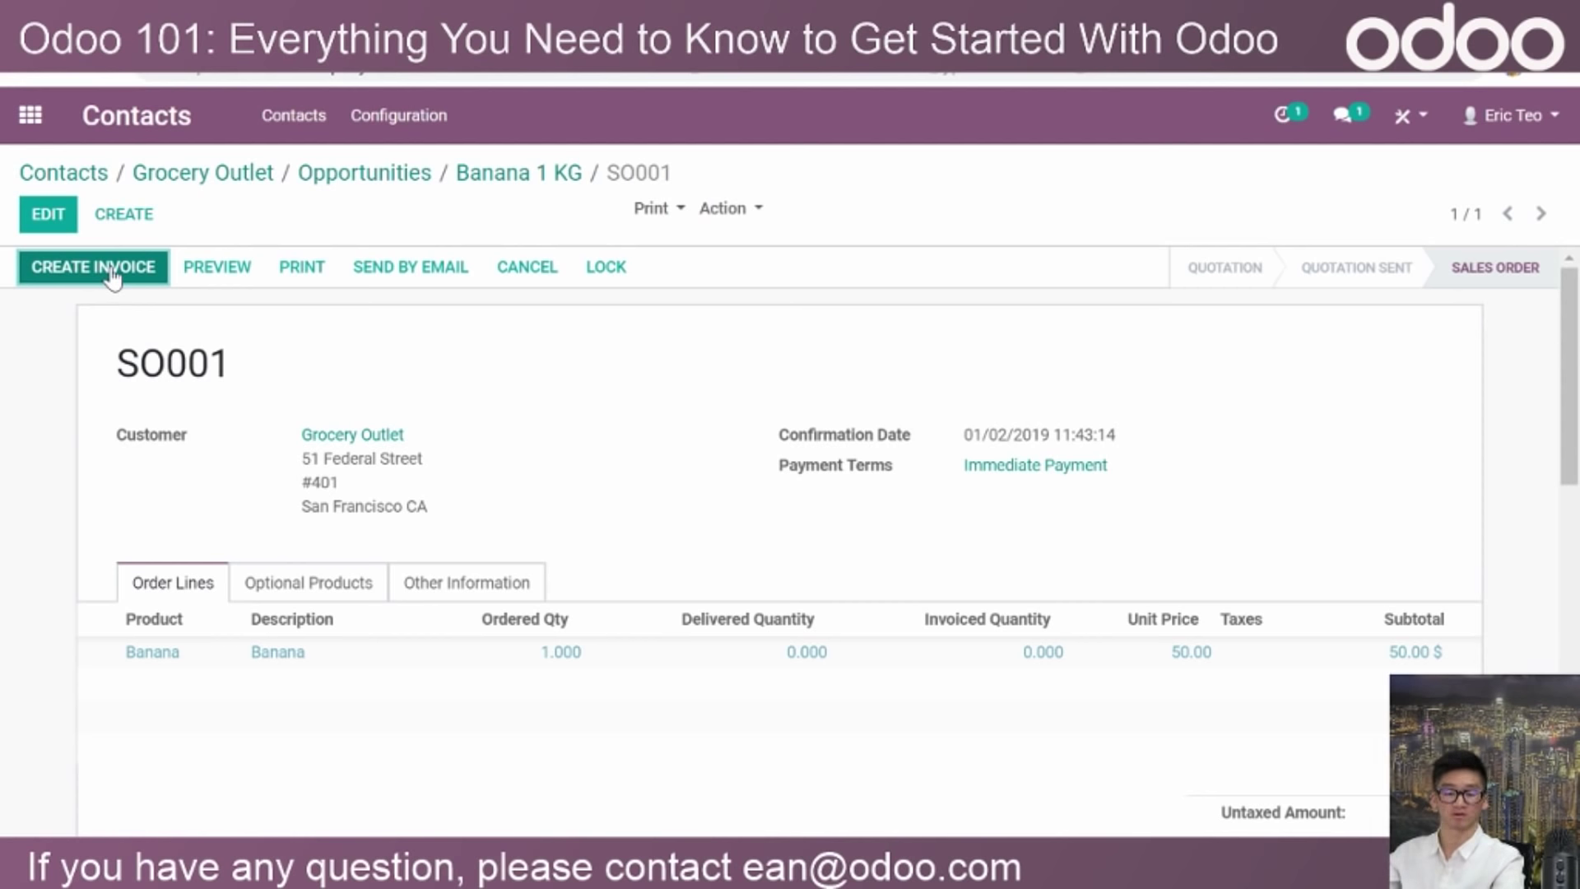
click(112, 271)
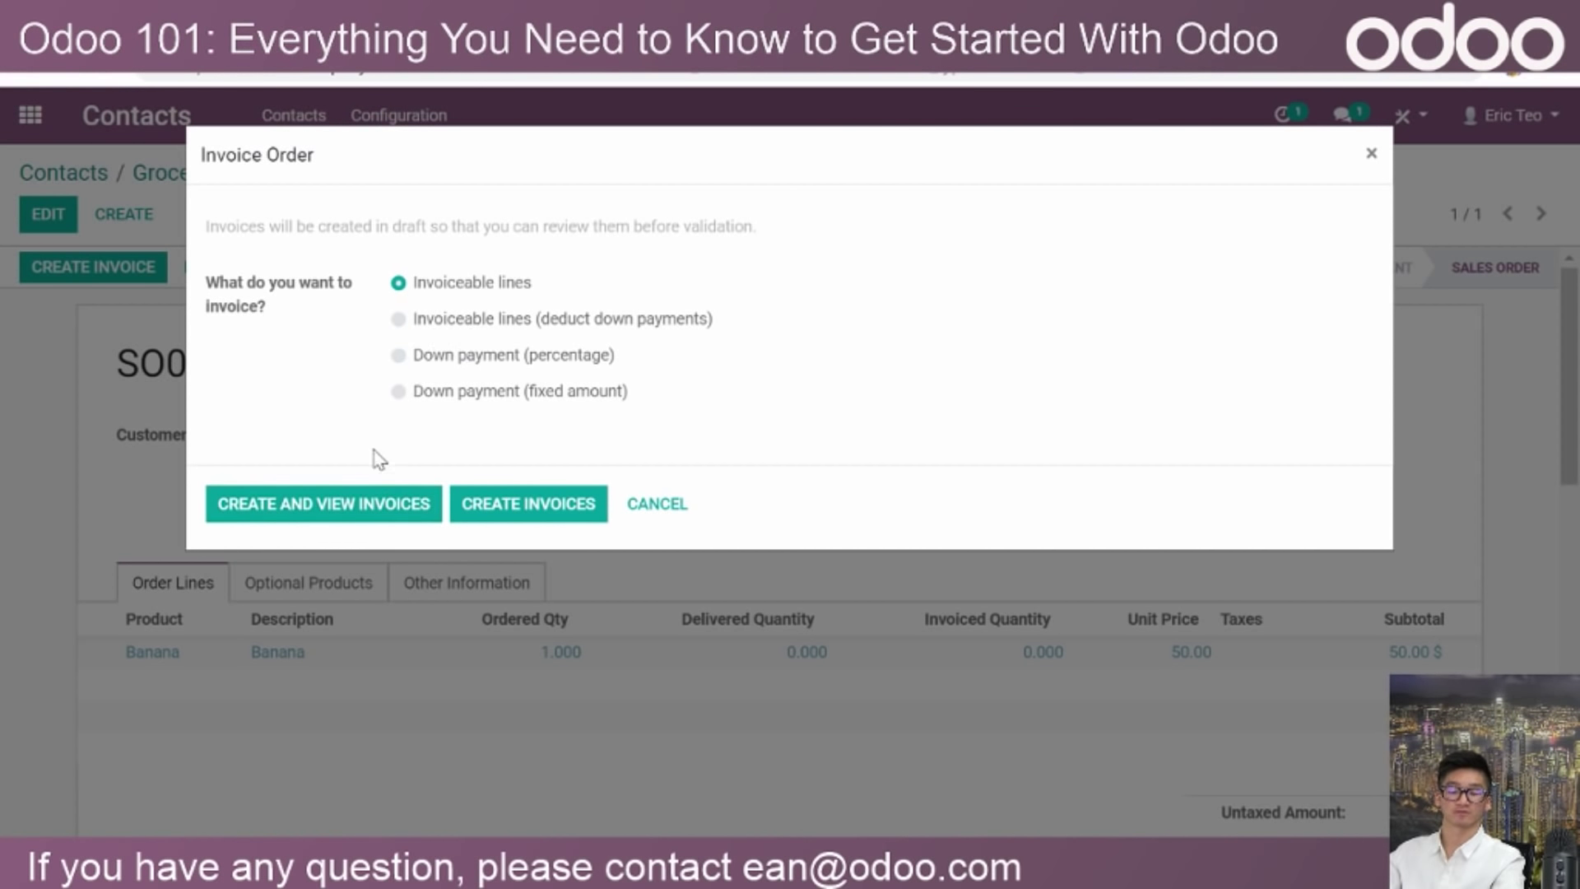
click(380, 498)
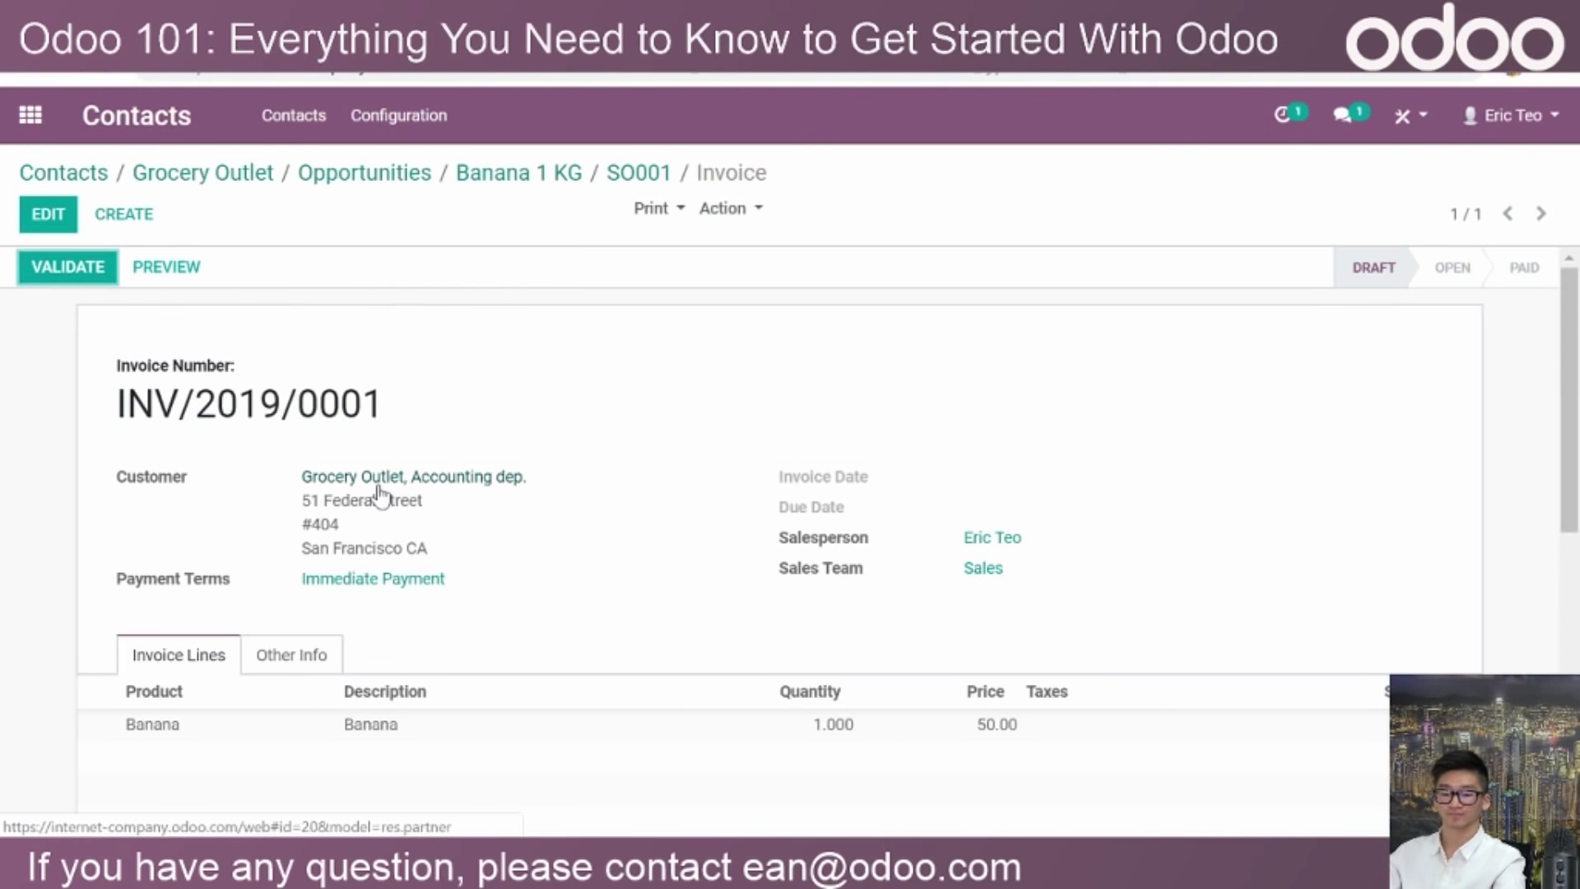
Review the draft invoice's lines and totals, and validate the invoice.
scroll(379, 494, down, 5)
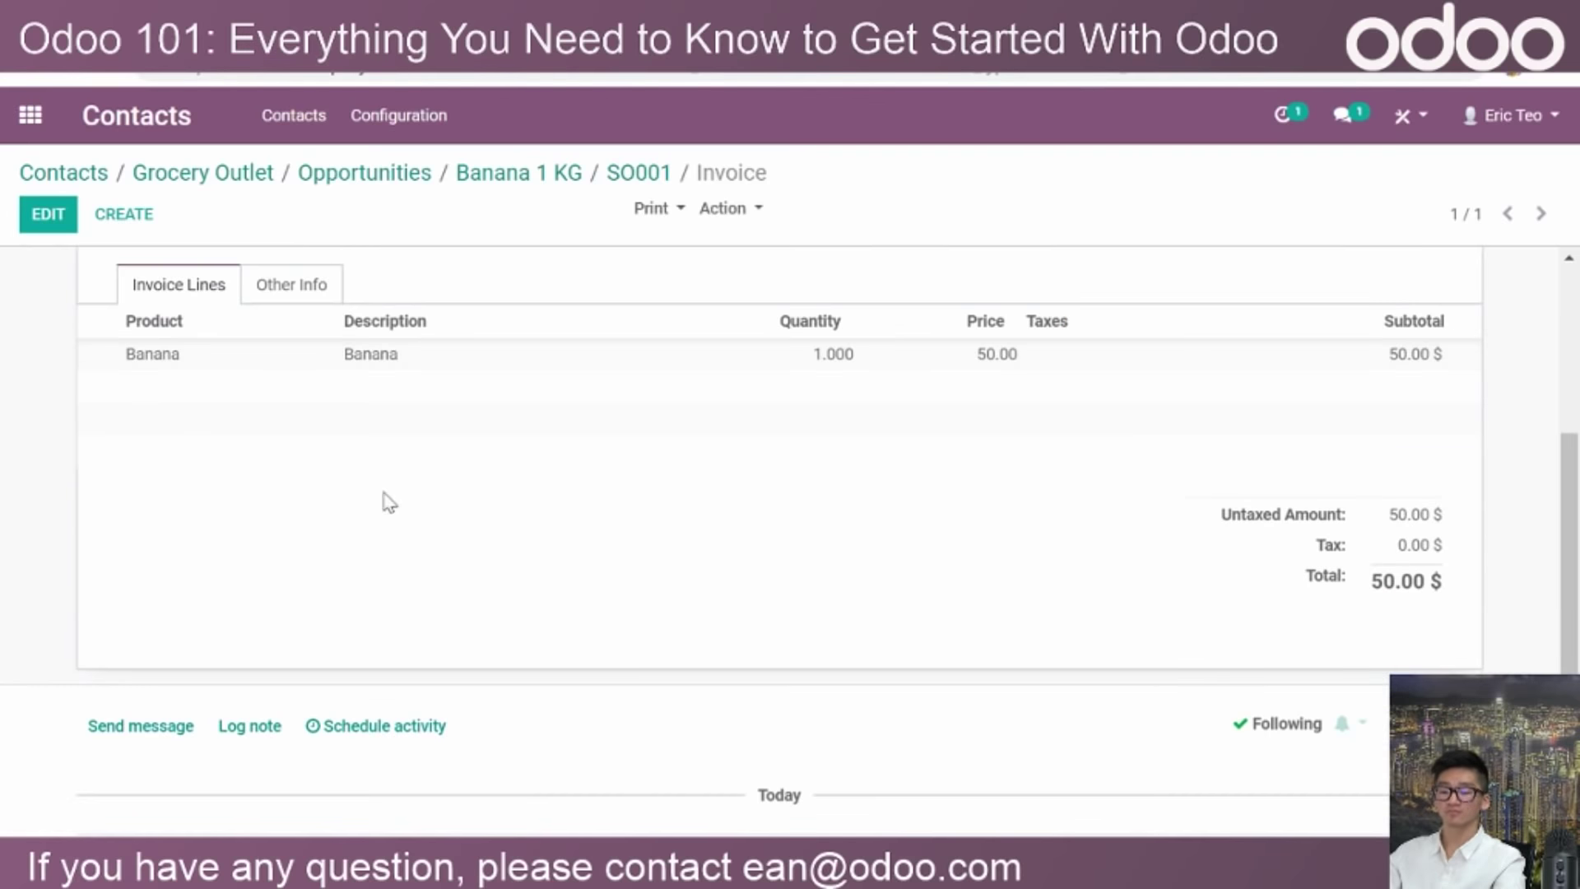
scroll(441, 542, up, 5)
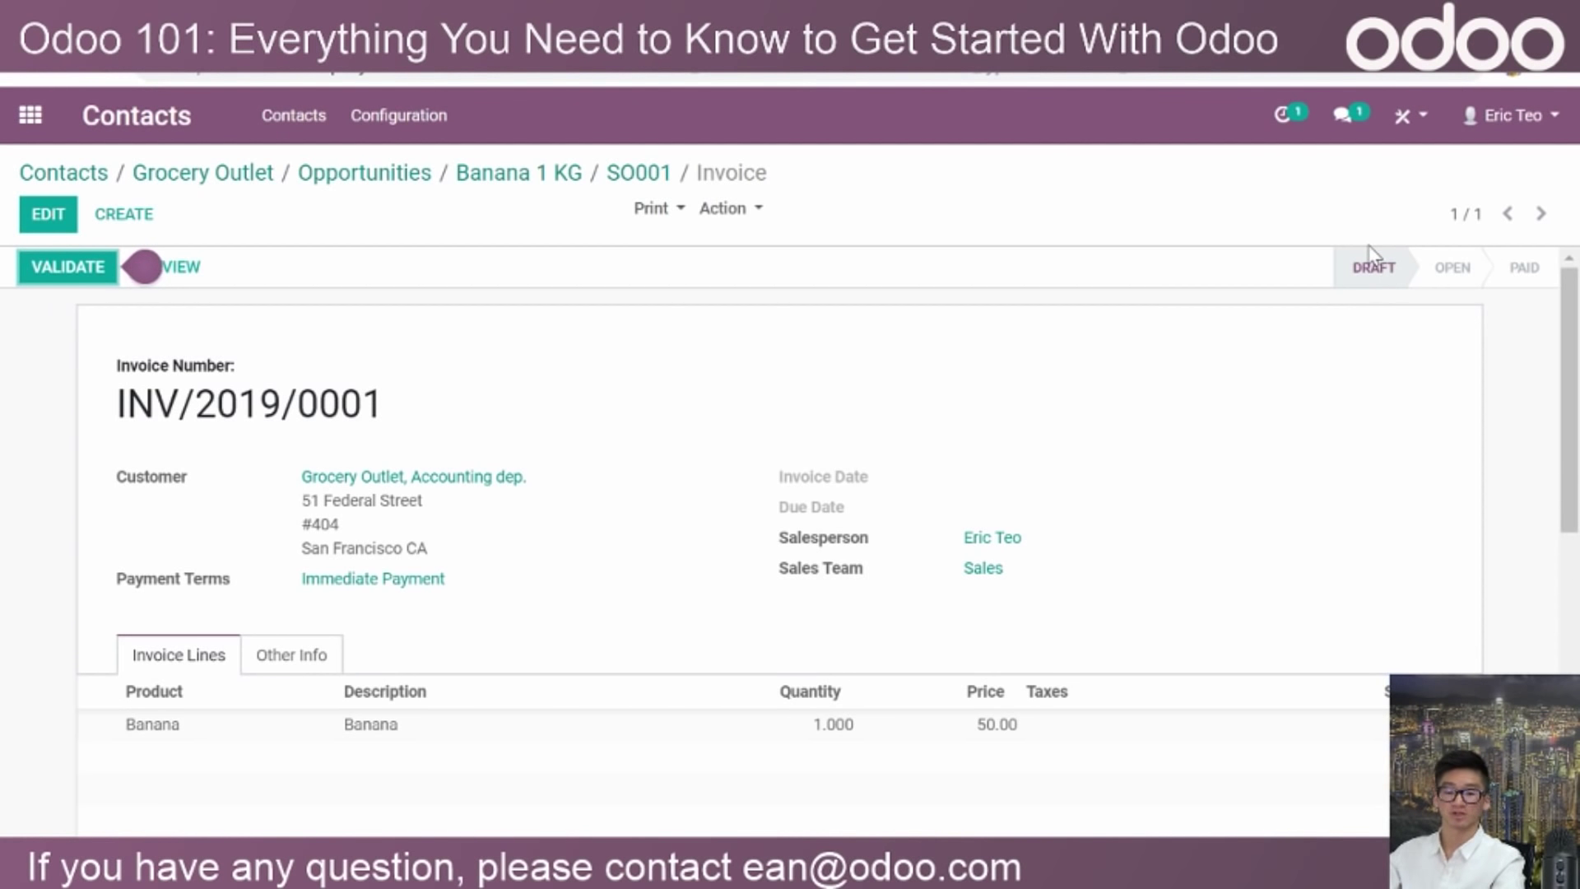
scroll(630, 482, down, 2)
scroll(632, 482, up, 2)
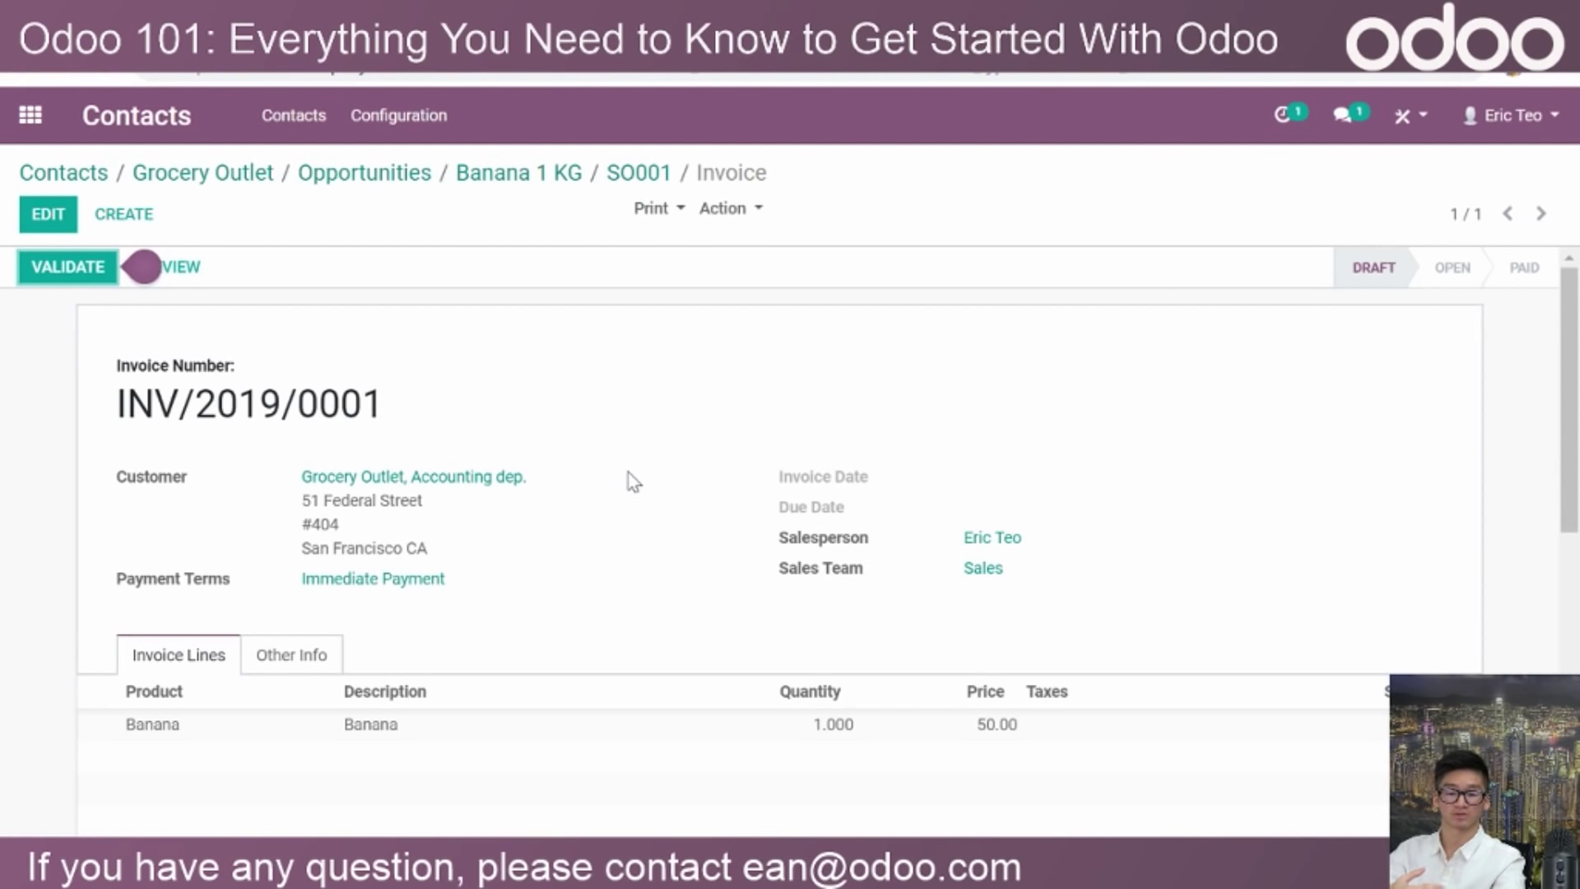
click(51, 272)
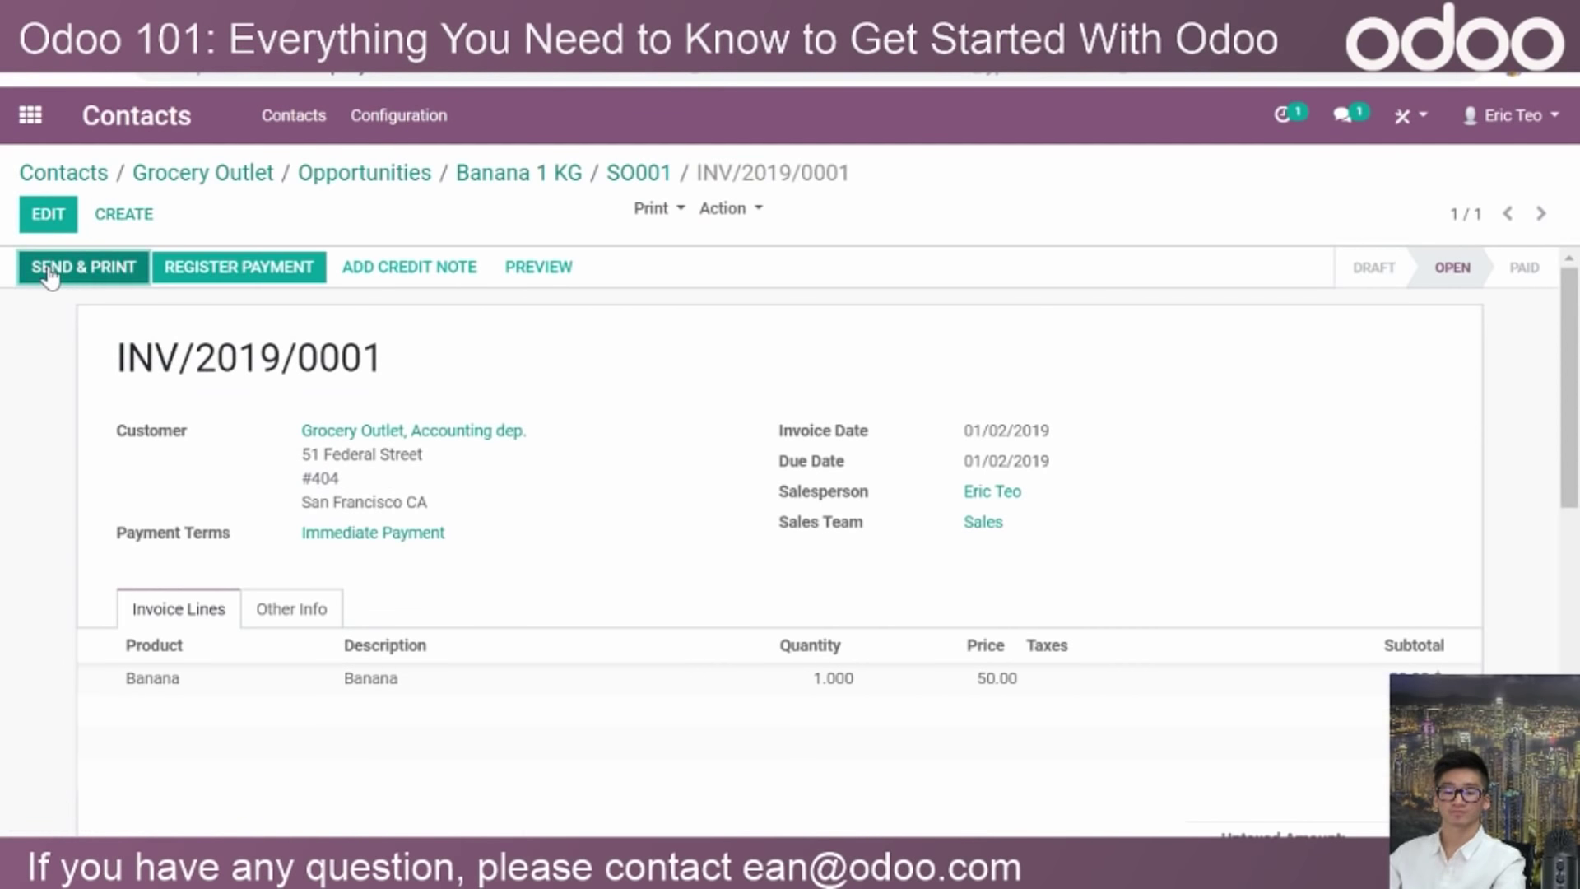
Send and print the validated invoice with the Print and Email options, filling in the Accounting dep. contact's email address.
click(96, 274)
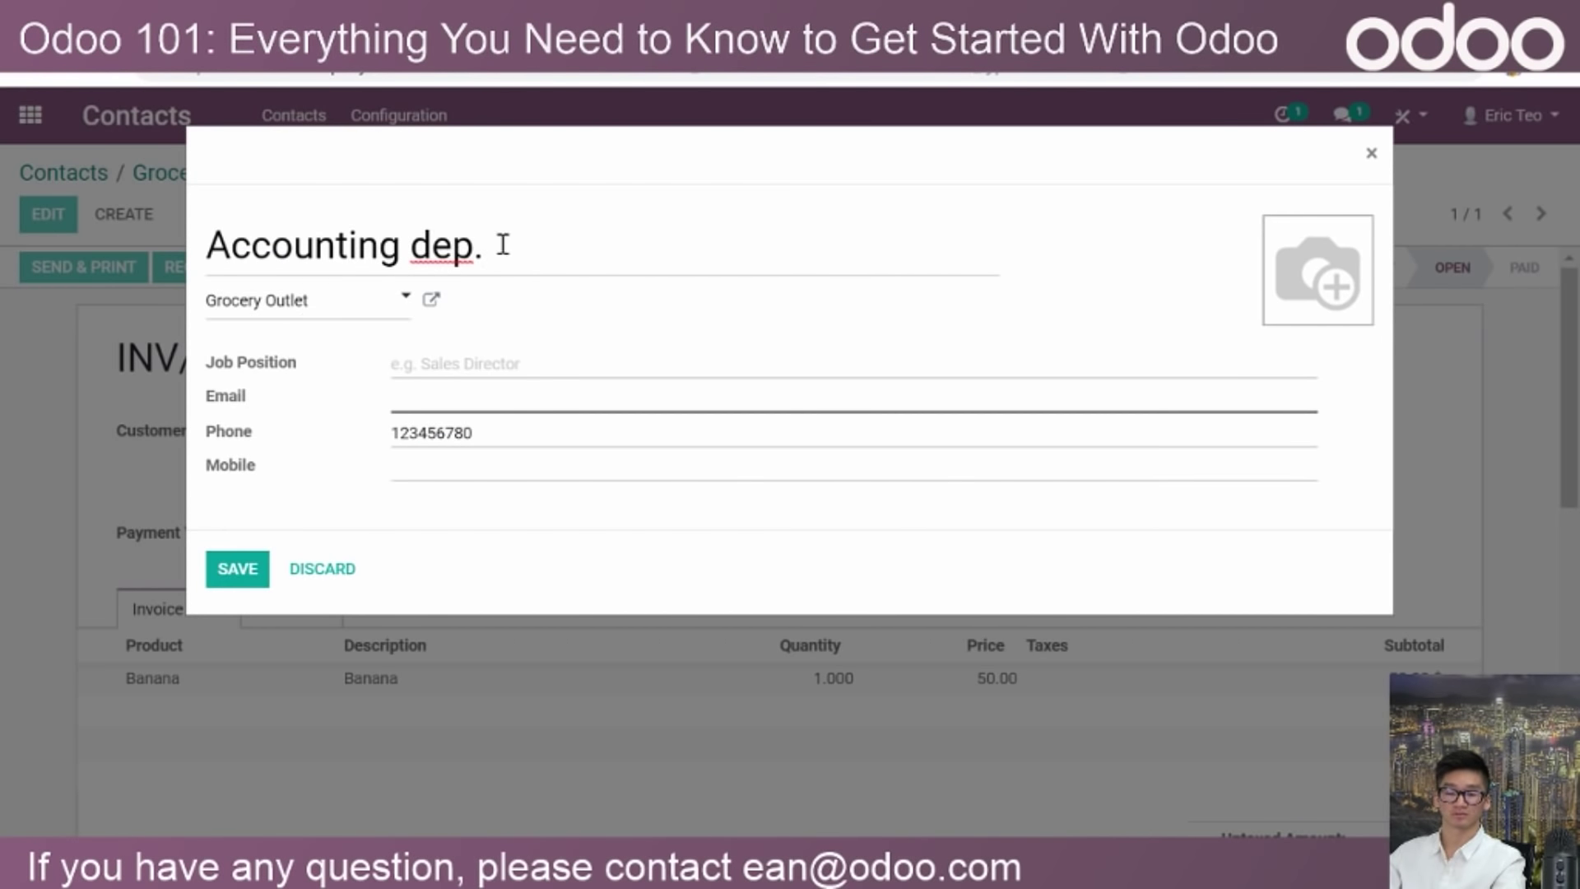
click(515, 395)
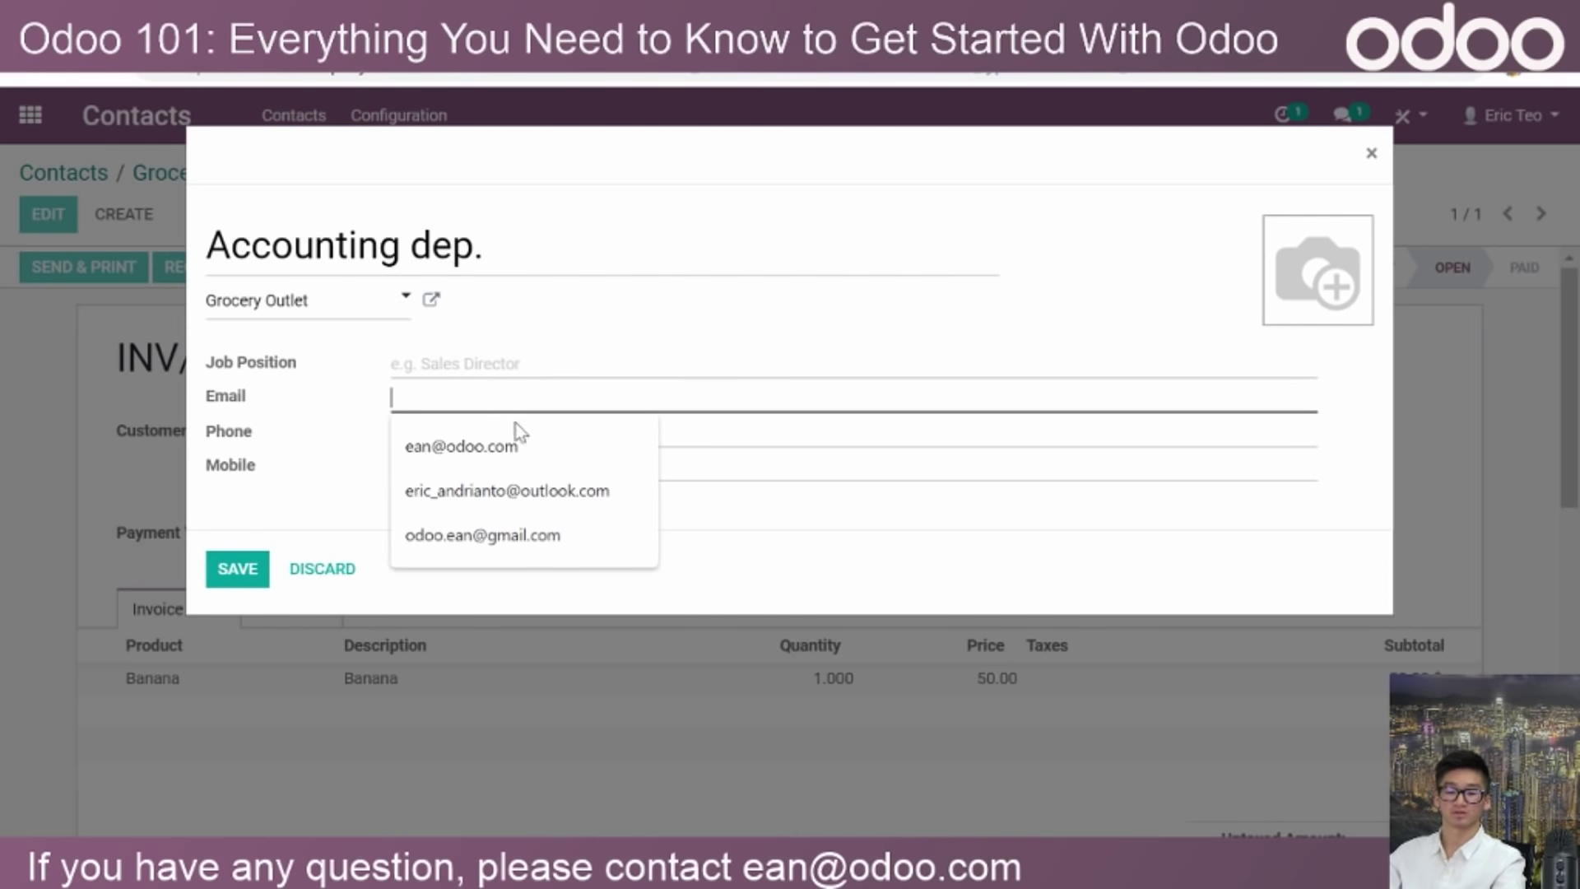
click(550, 535)
click(229, 576)
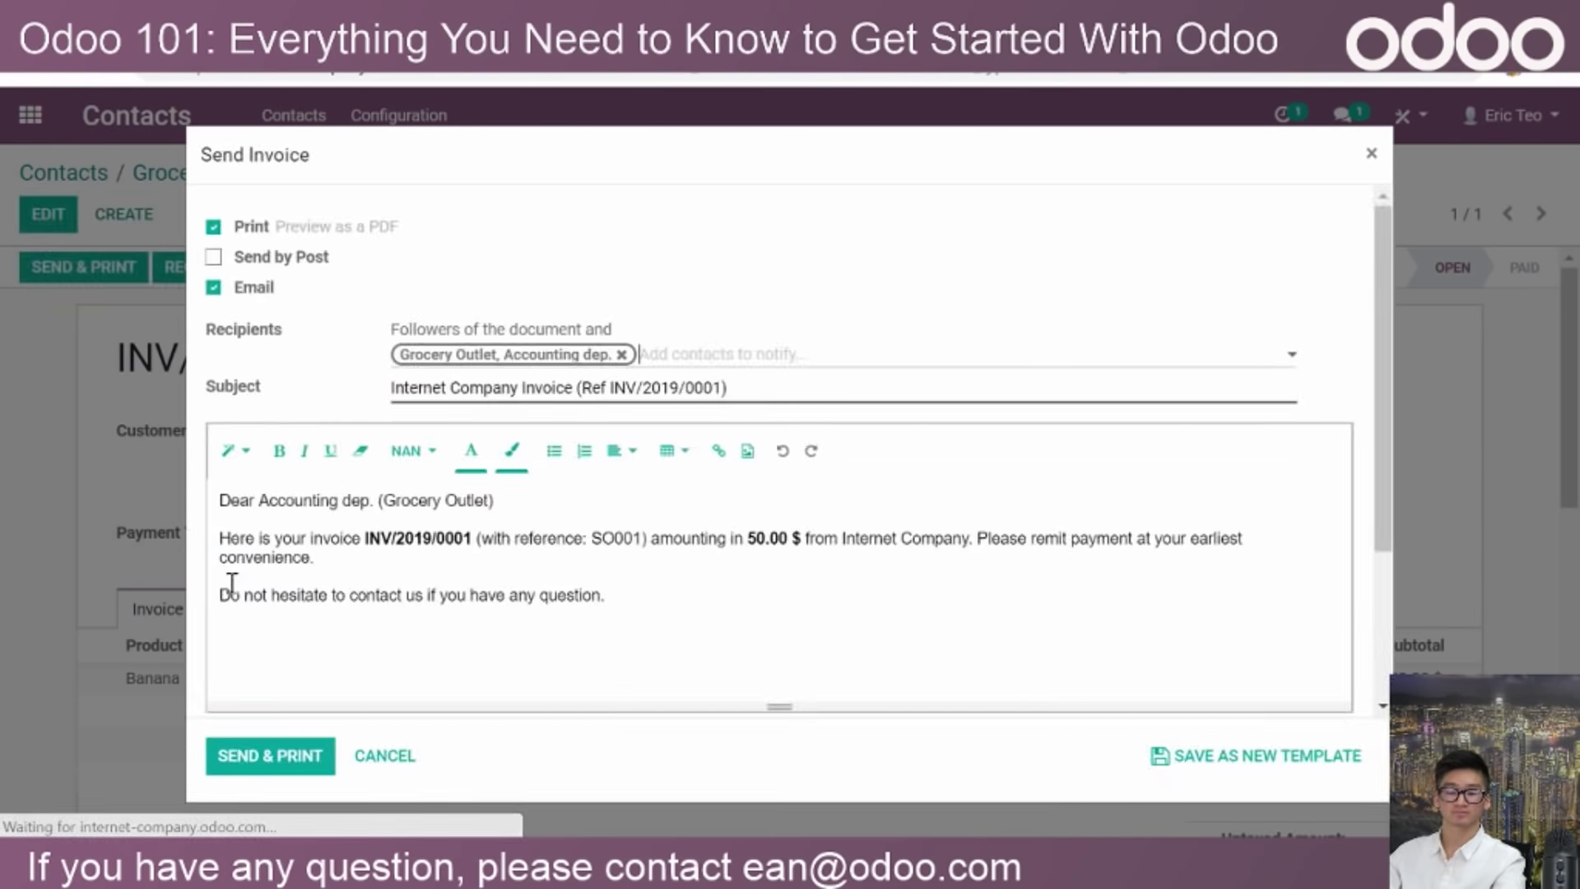
click(295, 776)
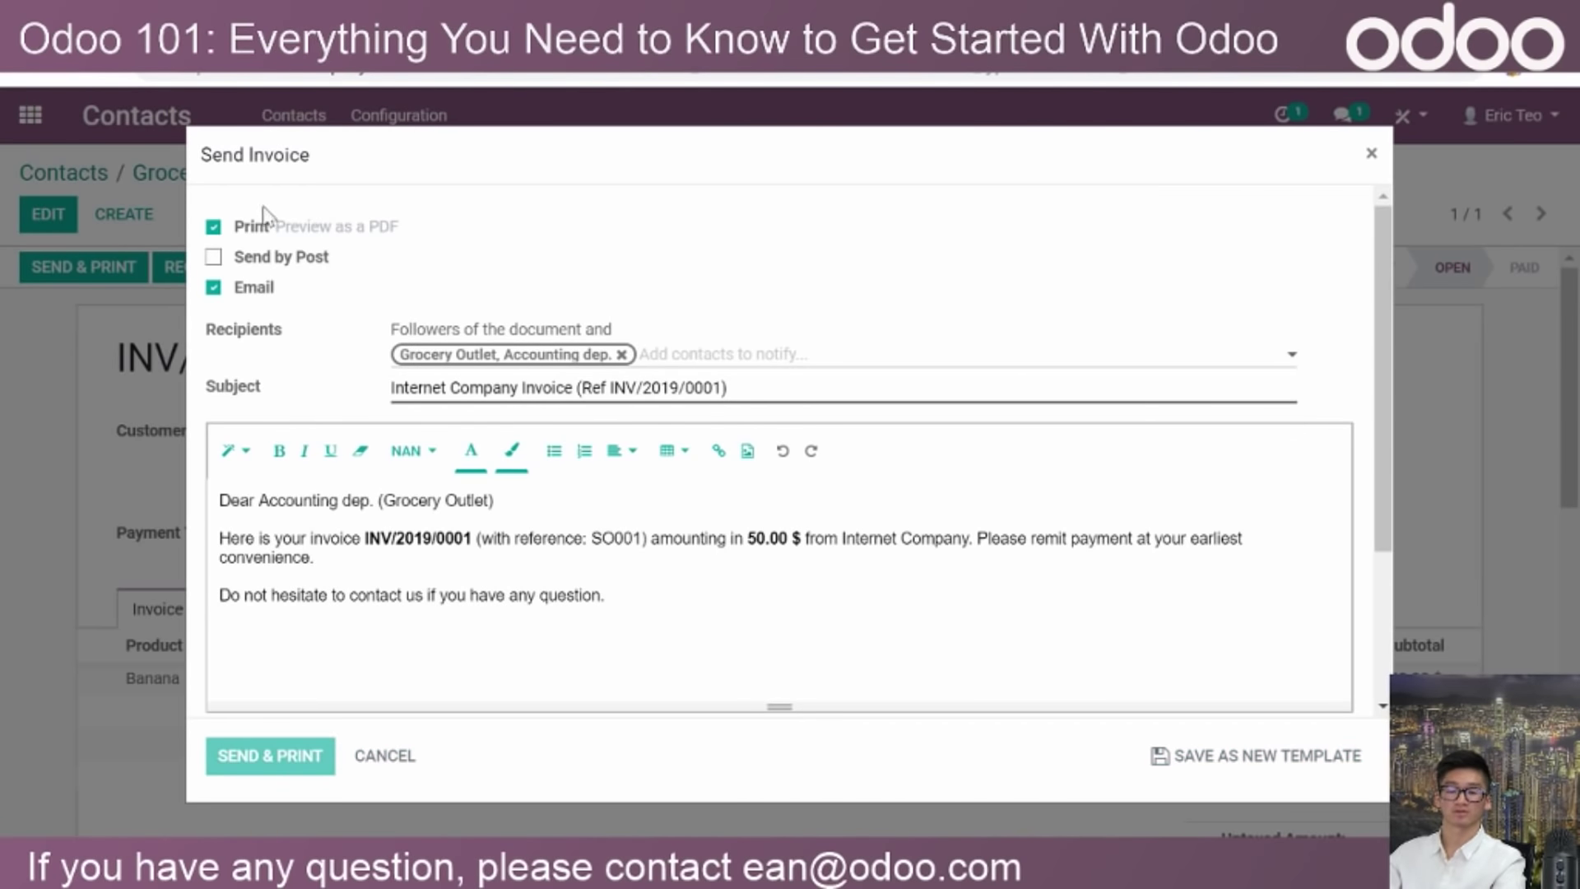
click(214, 287)
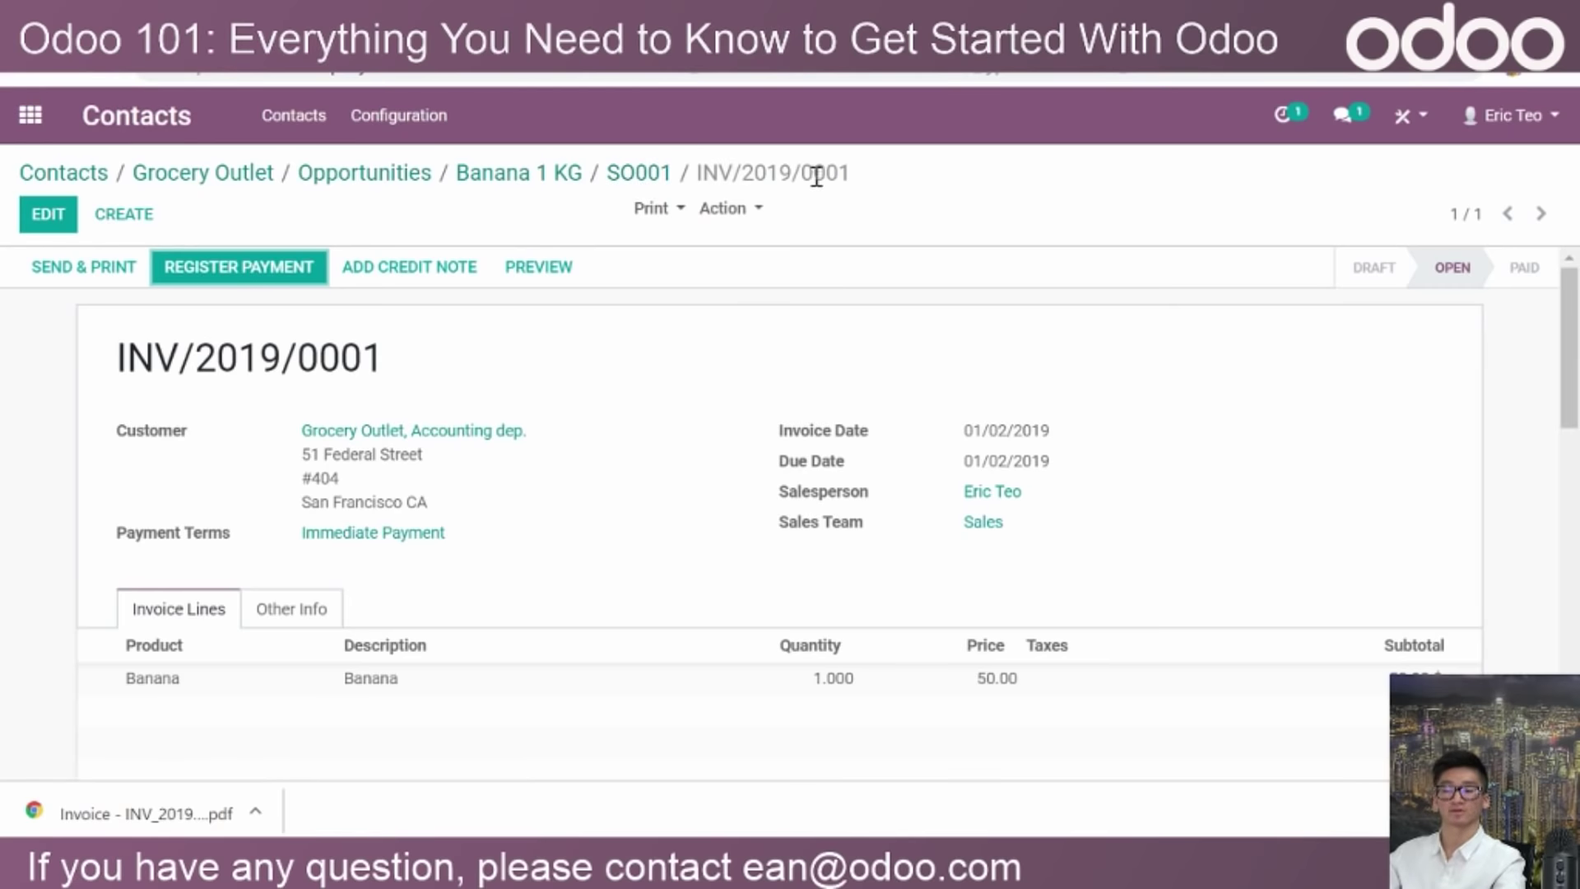
View the customer invoices list in the Invoicing app, and return to the Contacts overview.
drag(848, 181, 22, 178)
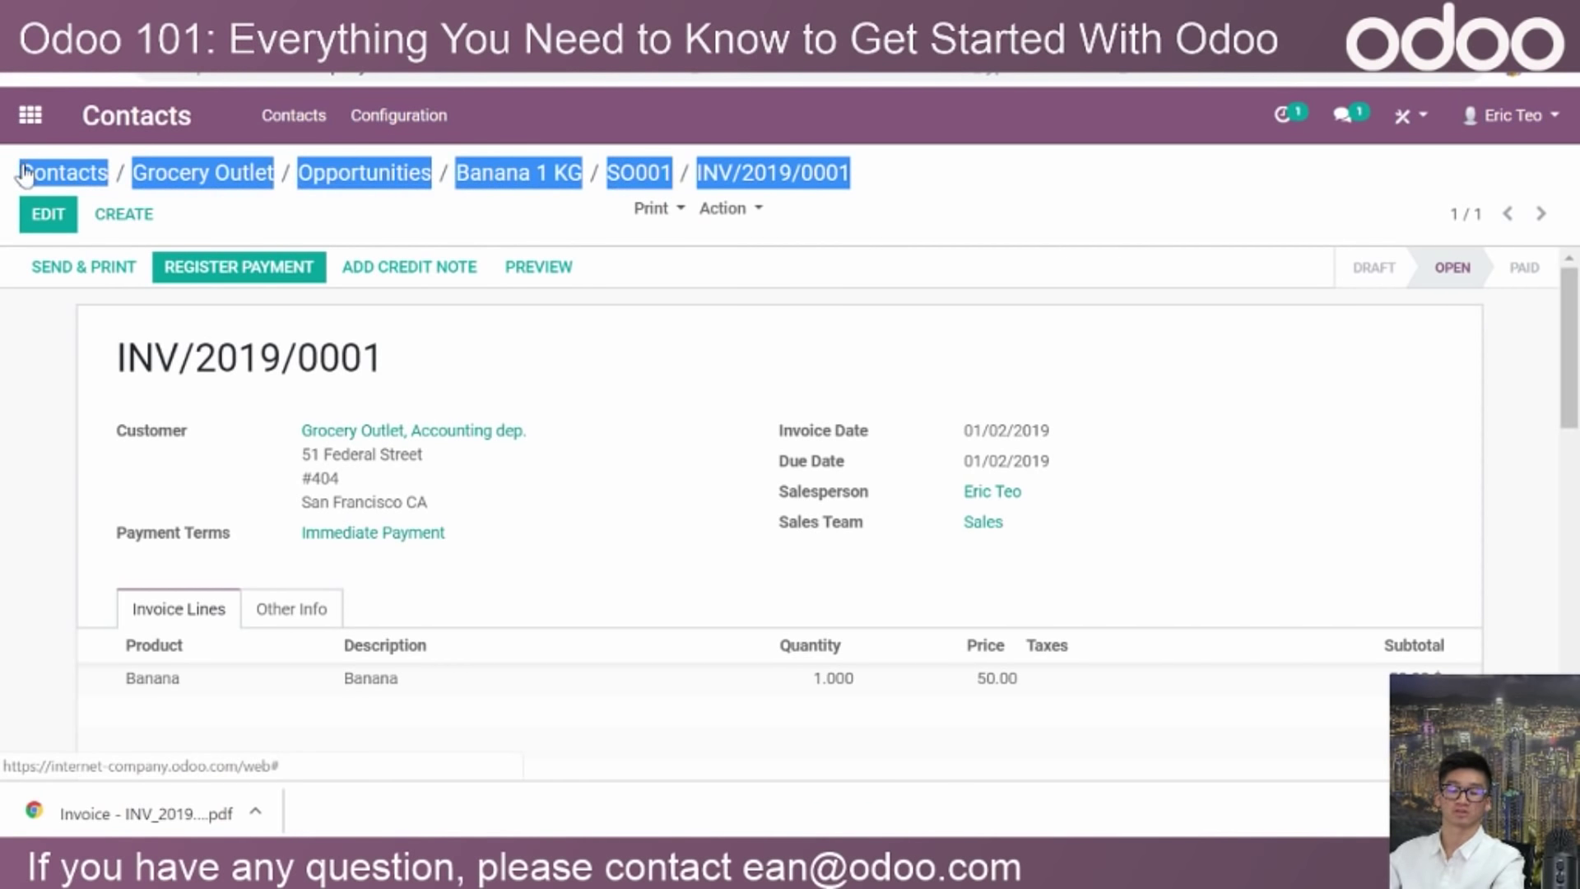
click(31, 115)
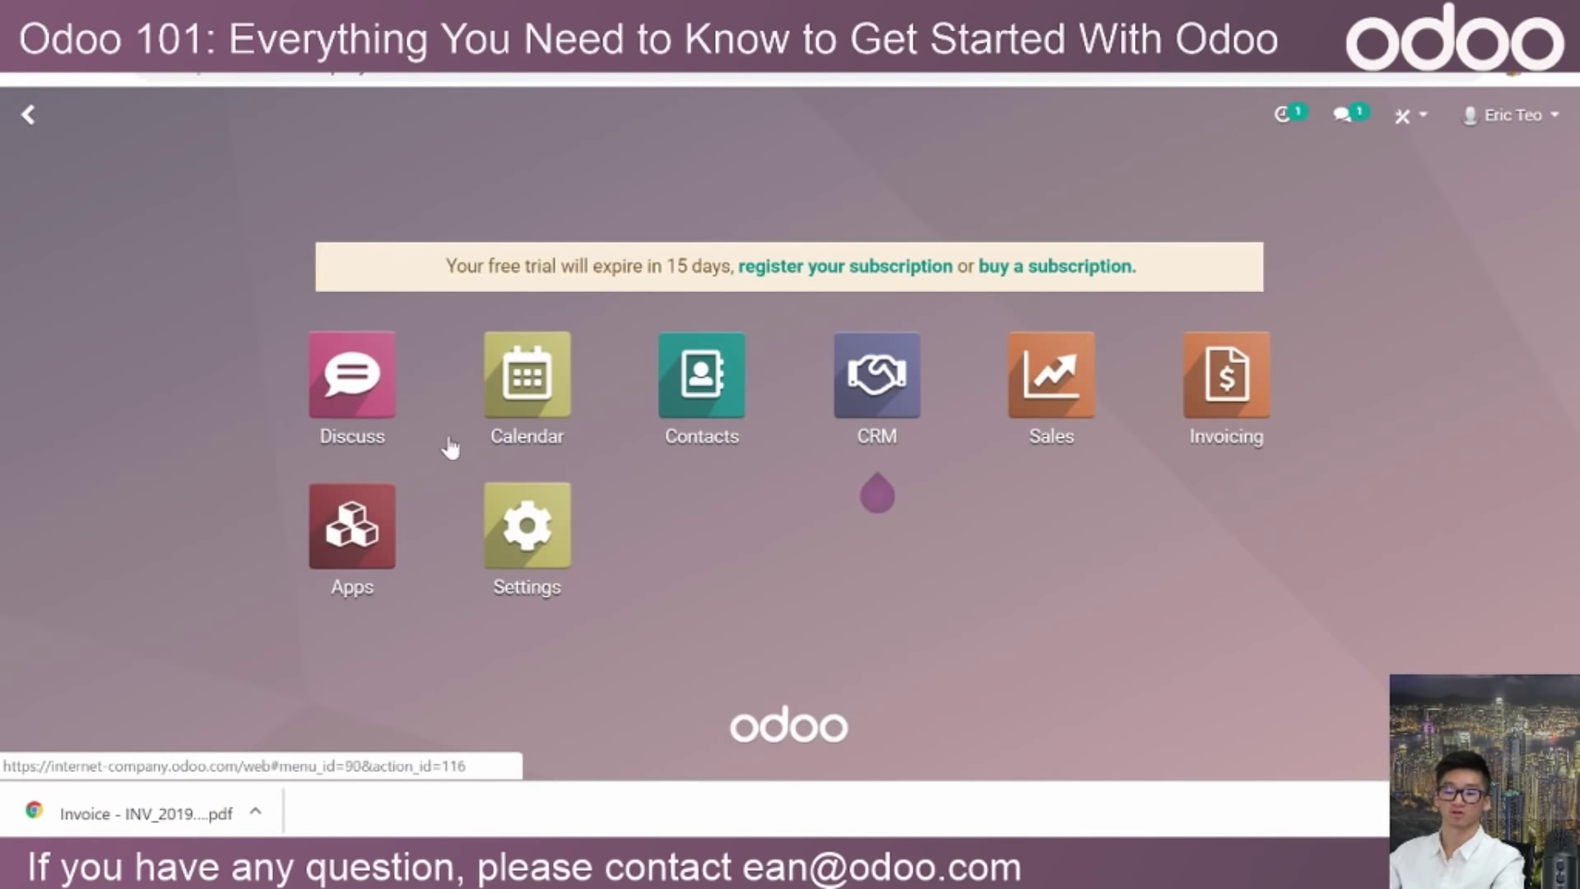
click(1212, 396)
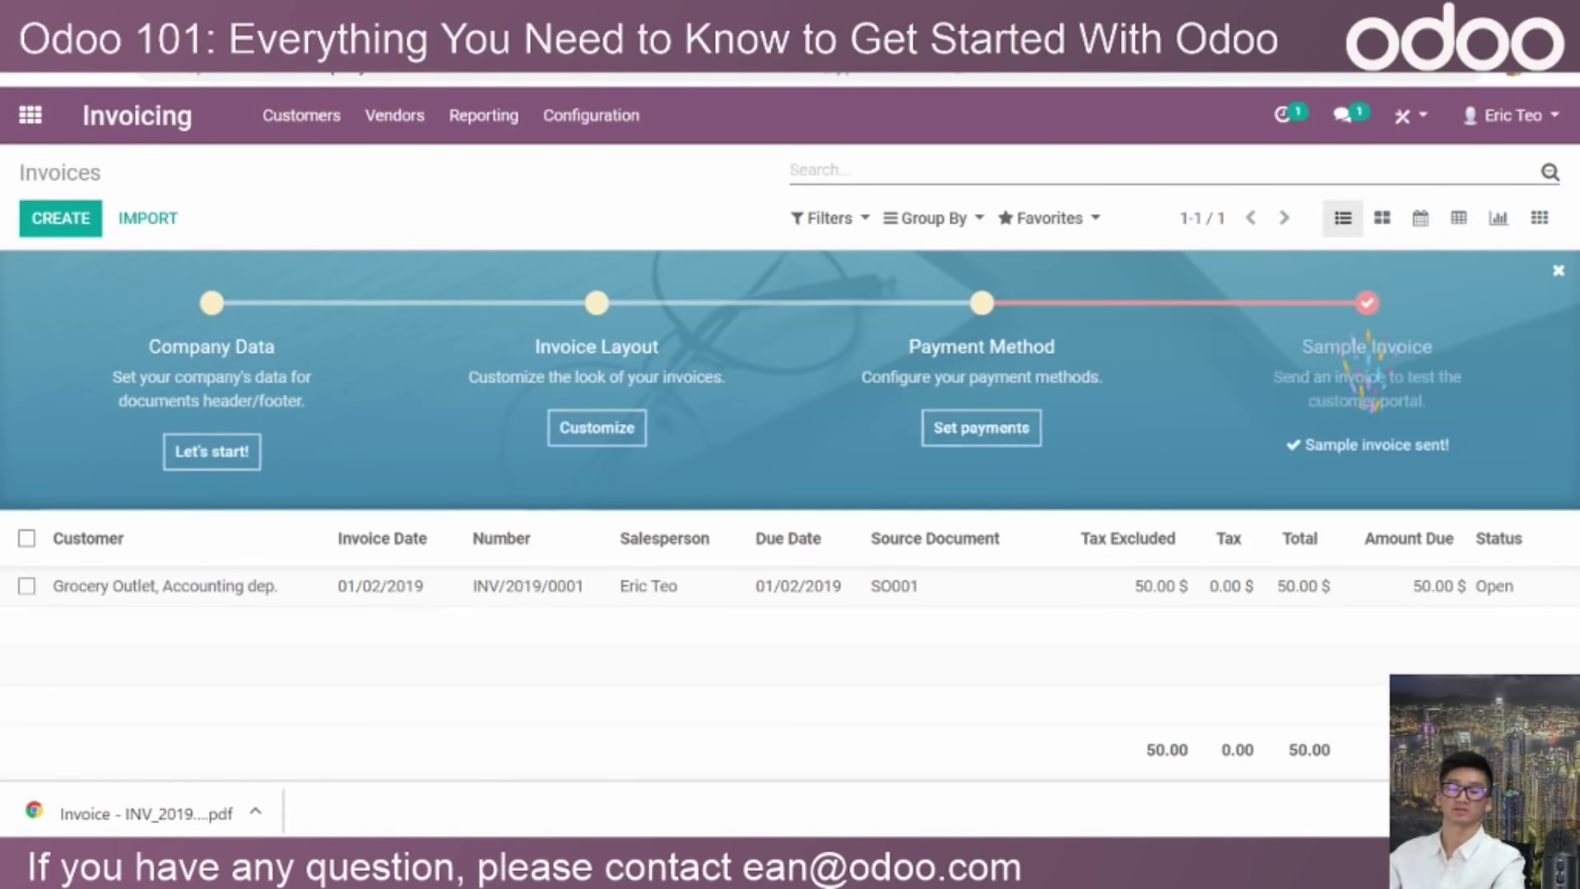
click(31, 115)
click(719, 399)
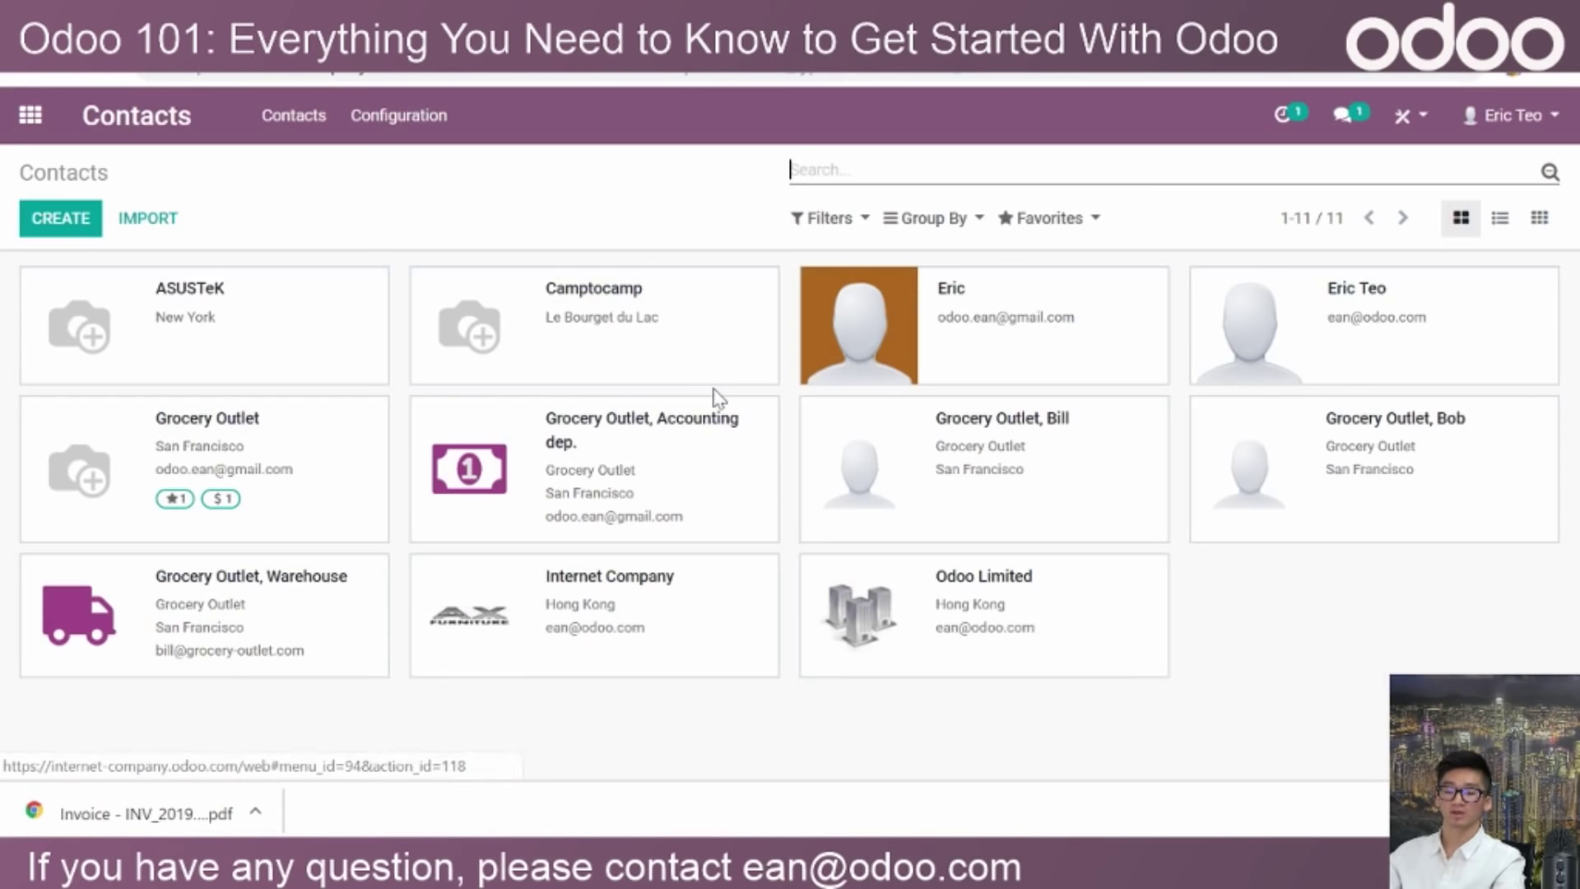